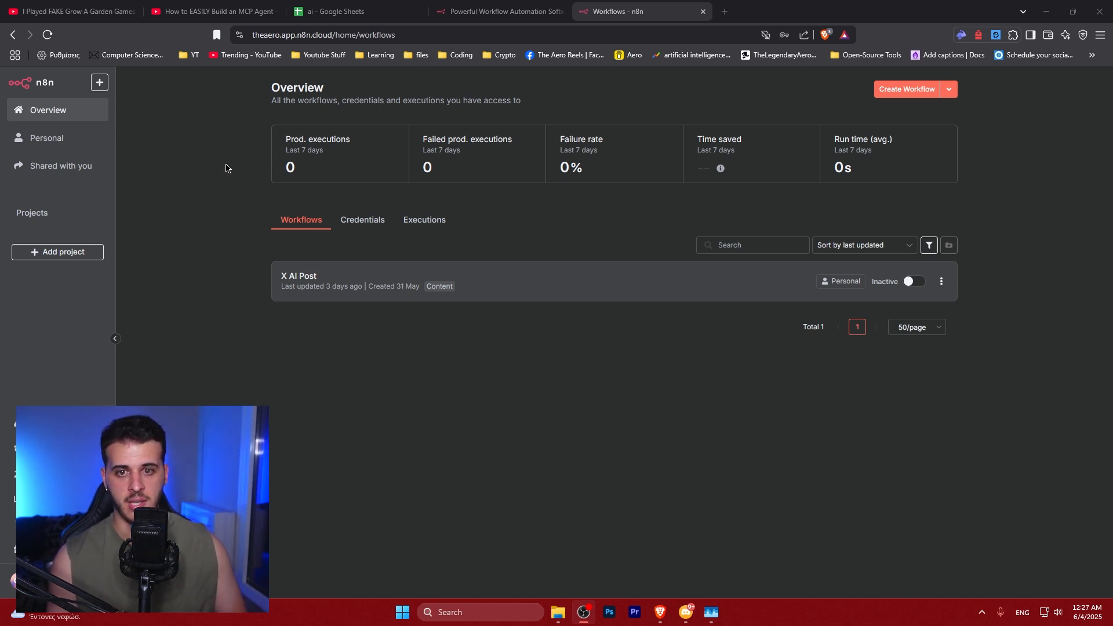
Return to the overview and start creating a new workflow
left_click(66, 146)
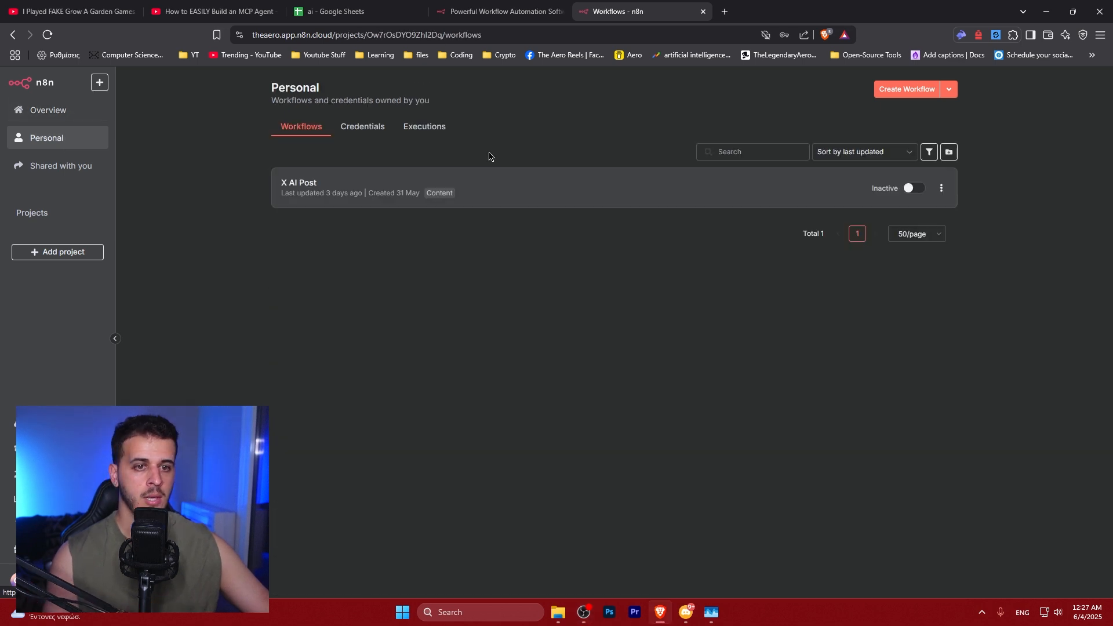
left_click(65, 113)
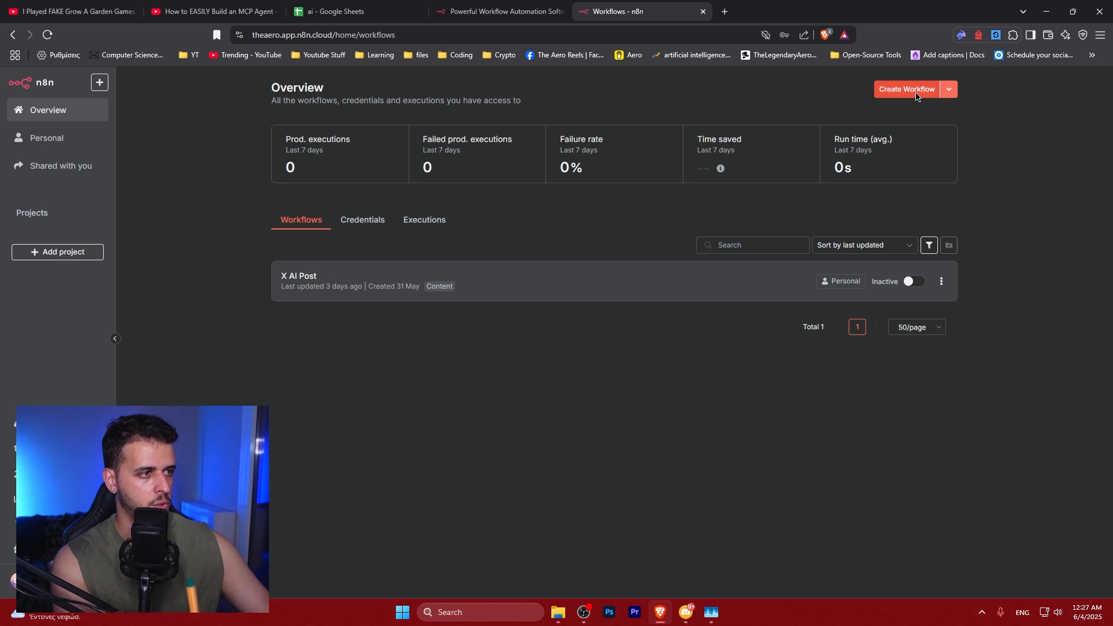
left_click(903, 90)
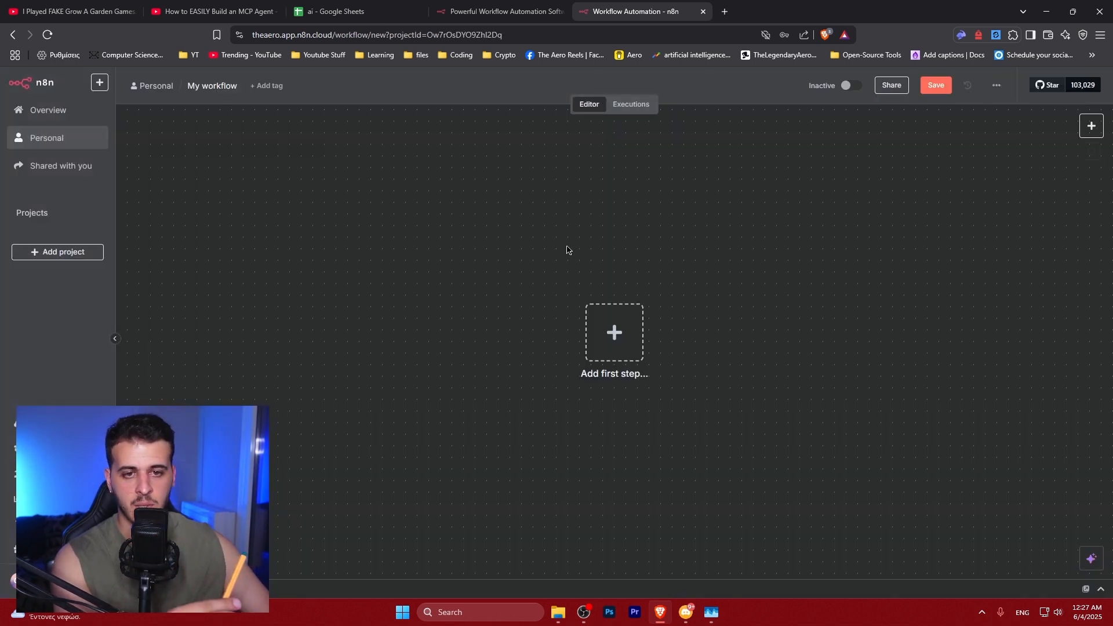
Add a manual trigger as the workflow's first step
left_click_drag(554, 249, 388, 241)
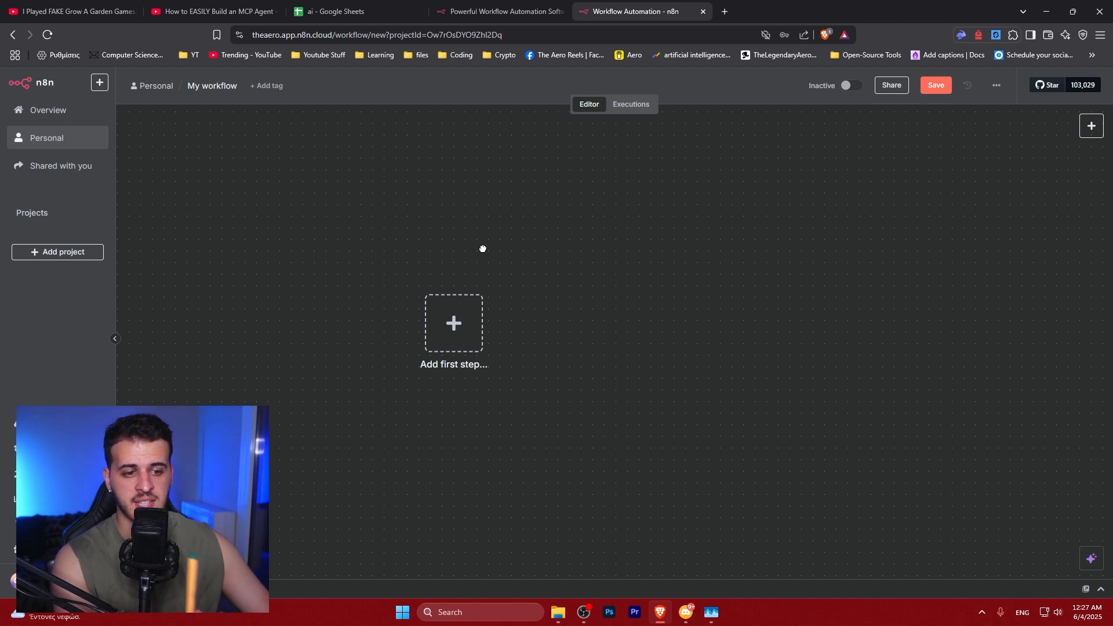
left_click_drag(482, 248, 409, 233)
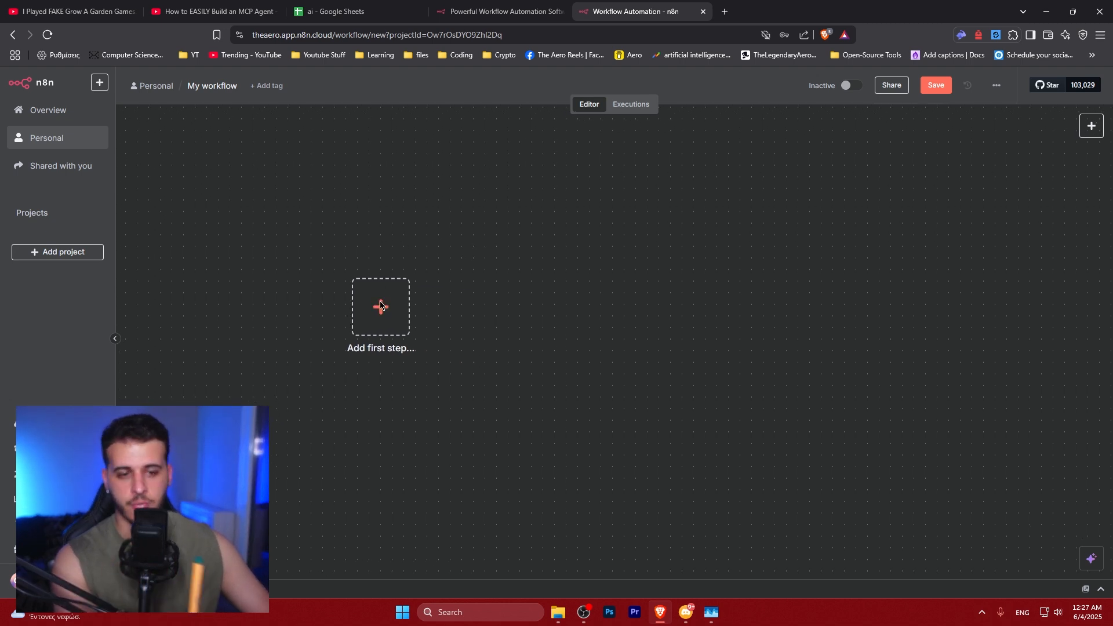
left_click_drag(500, 263, 455, 278)
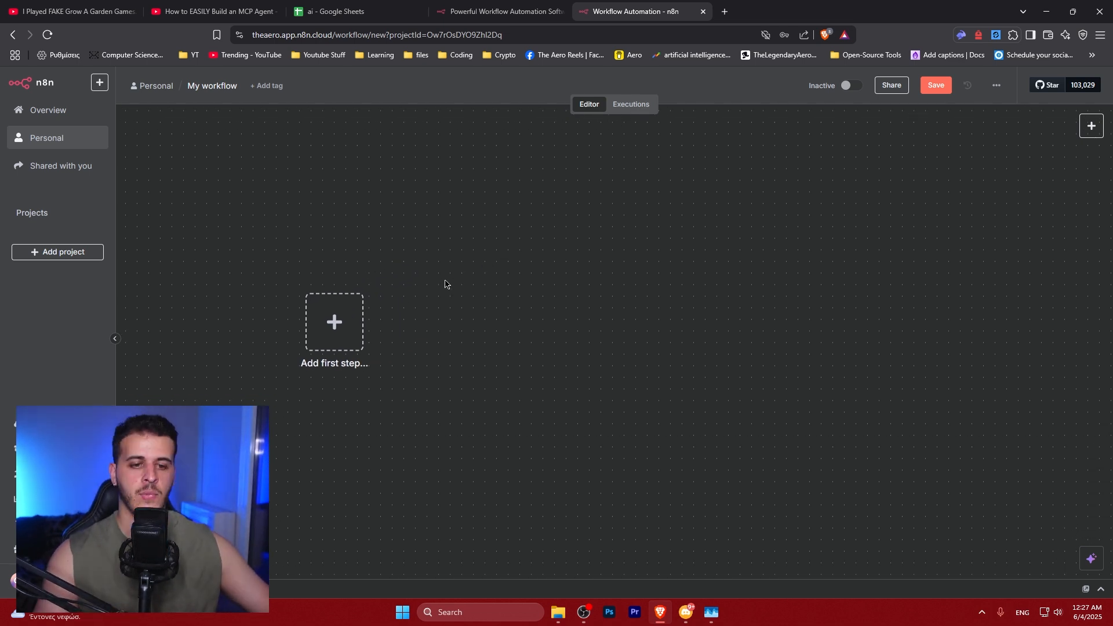
left_click(333, 326)
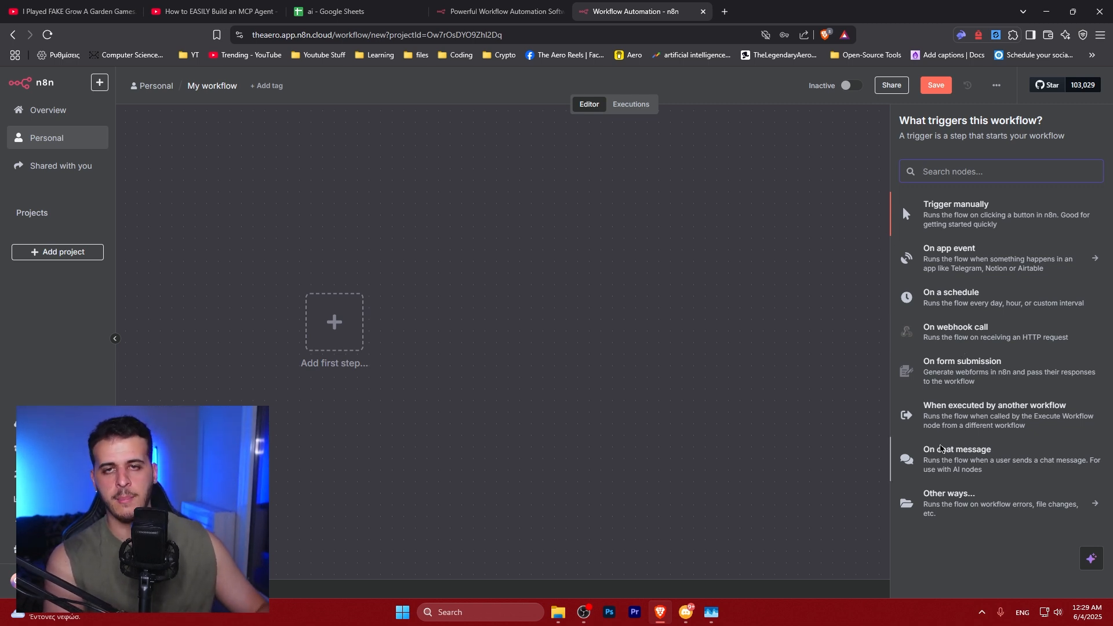
left_click(954, 222)
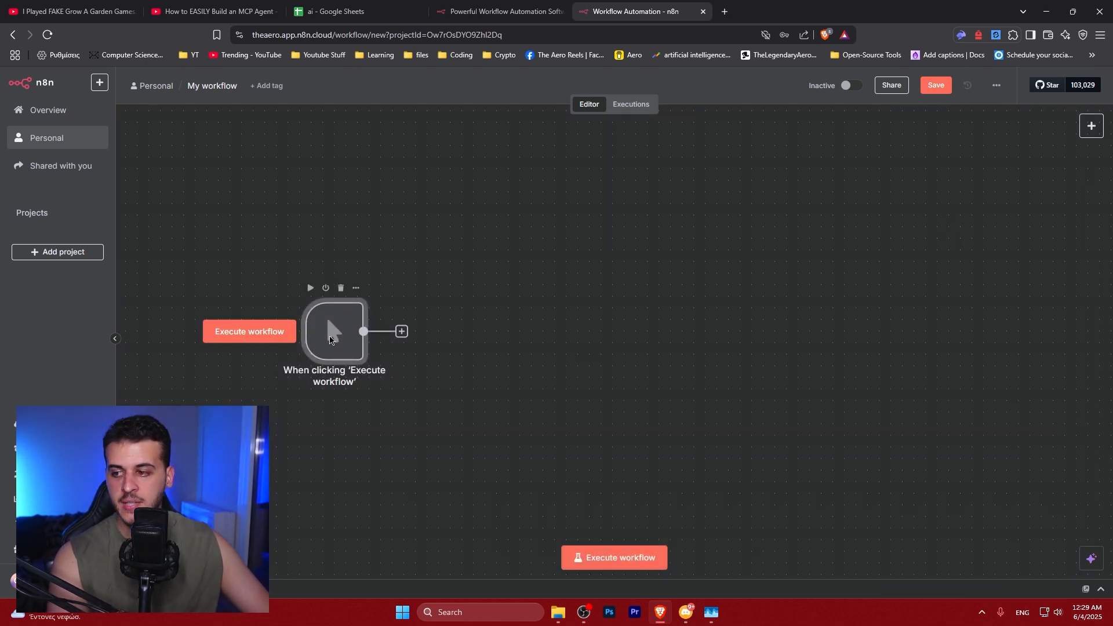
Browse the app action nodes looking for Google Sheets after the trigger
left_click_drag(330, 340, 318, 340)
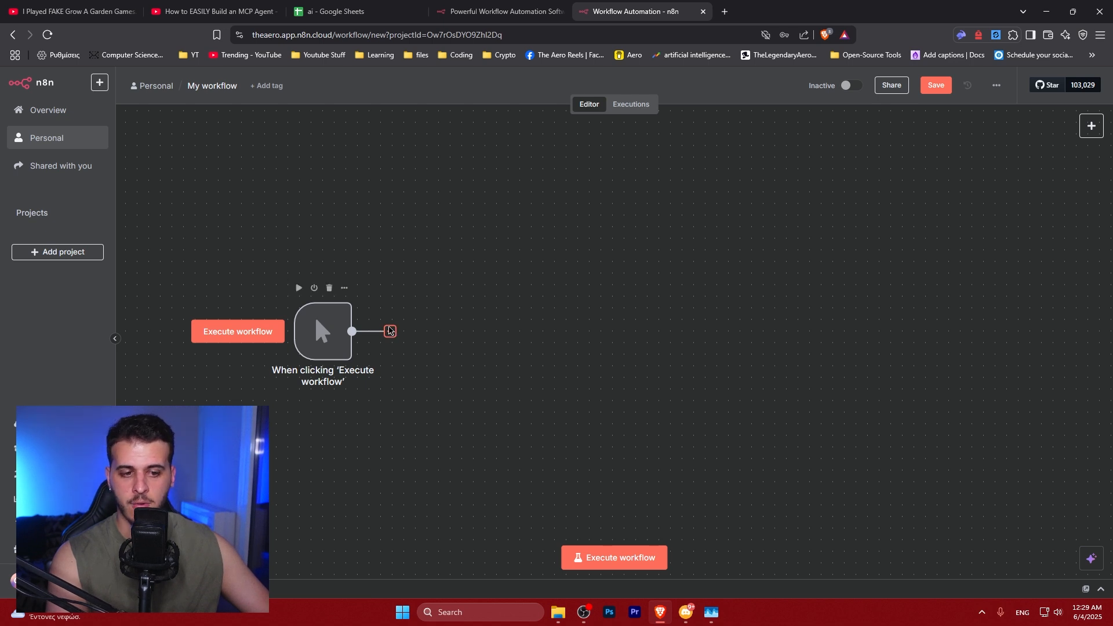
left_click(390, 331)
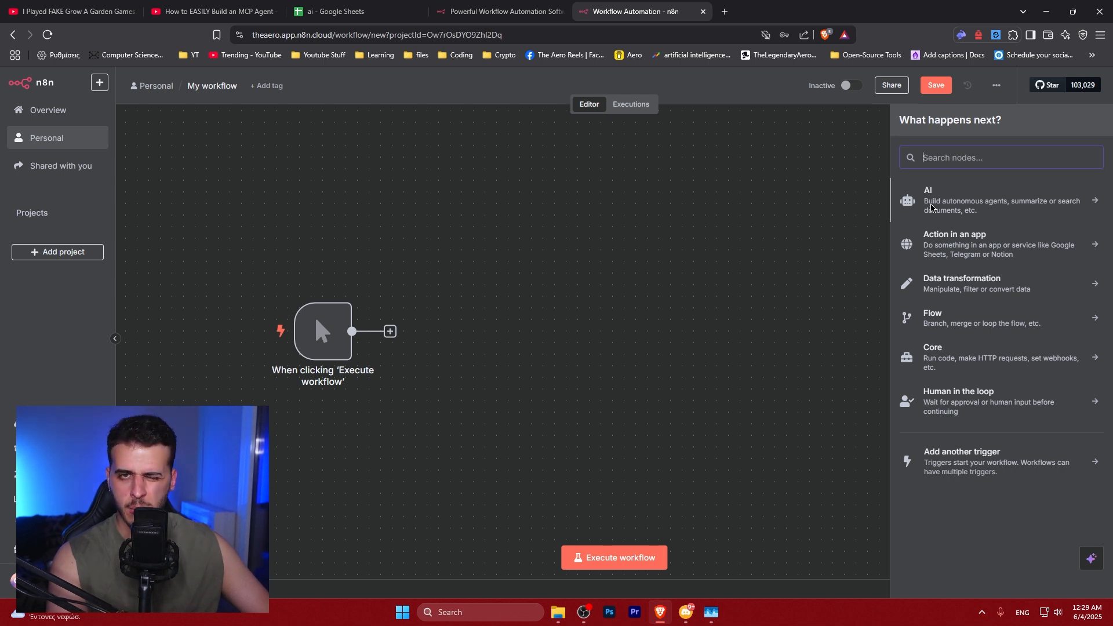
left_click(936, 243)
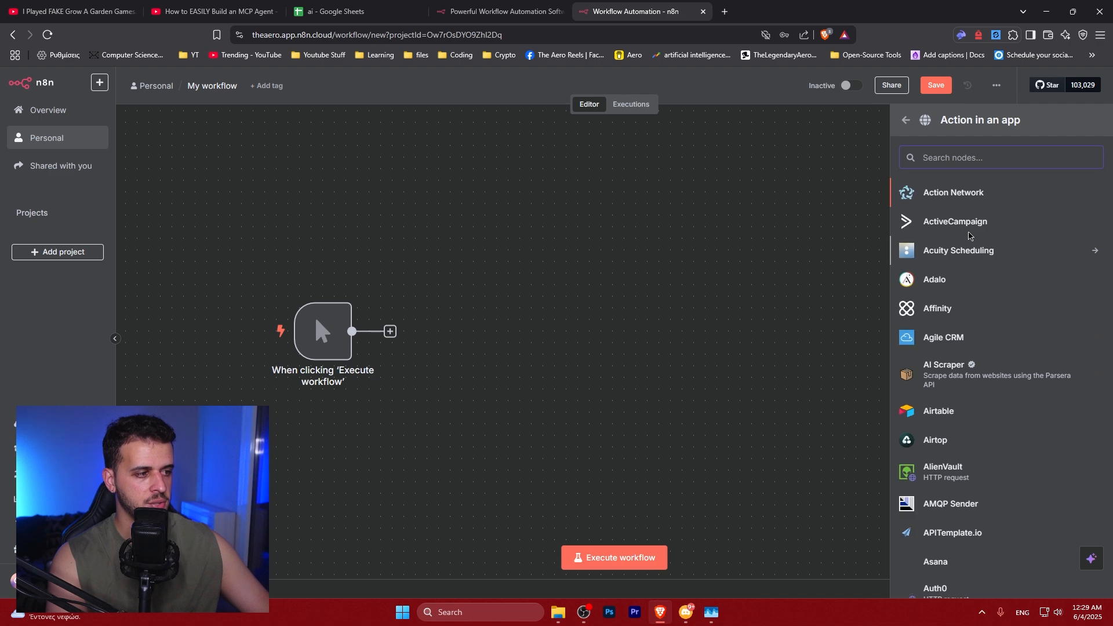
scroll(972, 225, "down", 20)
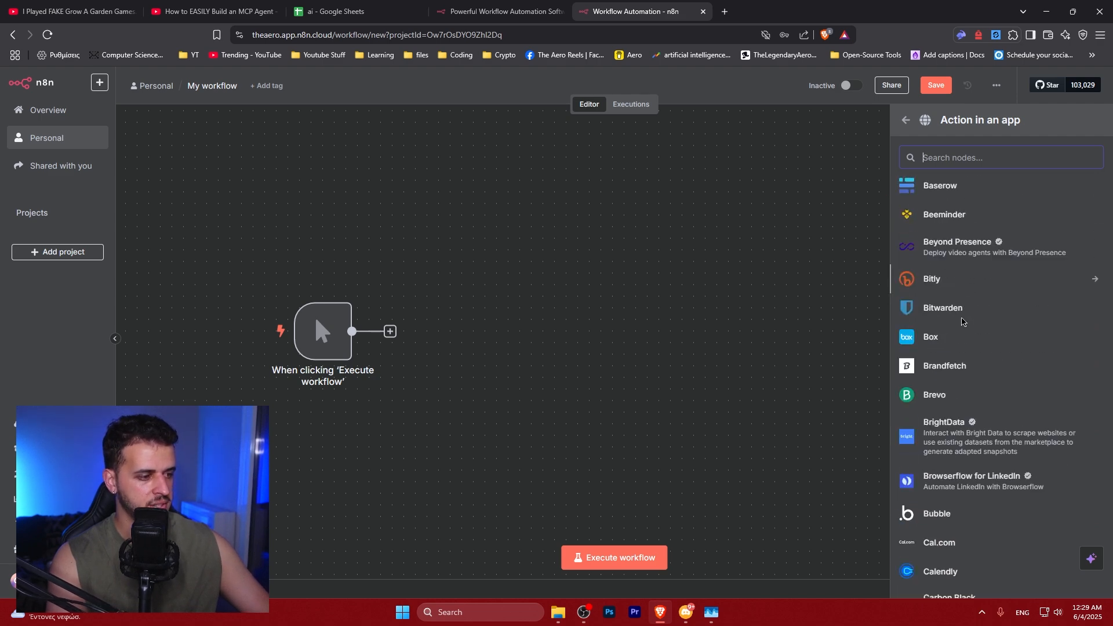
scroll(957, 335, "down", 20)
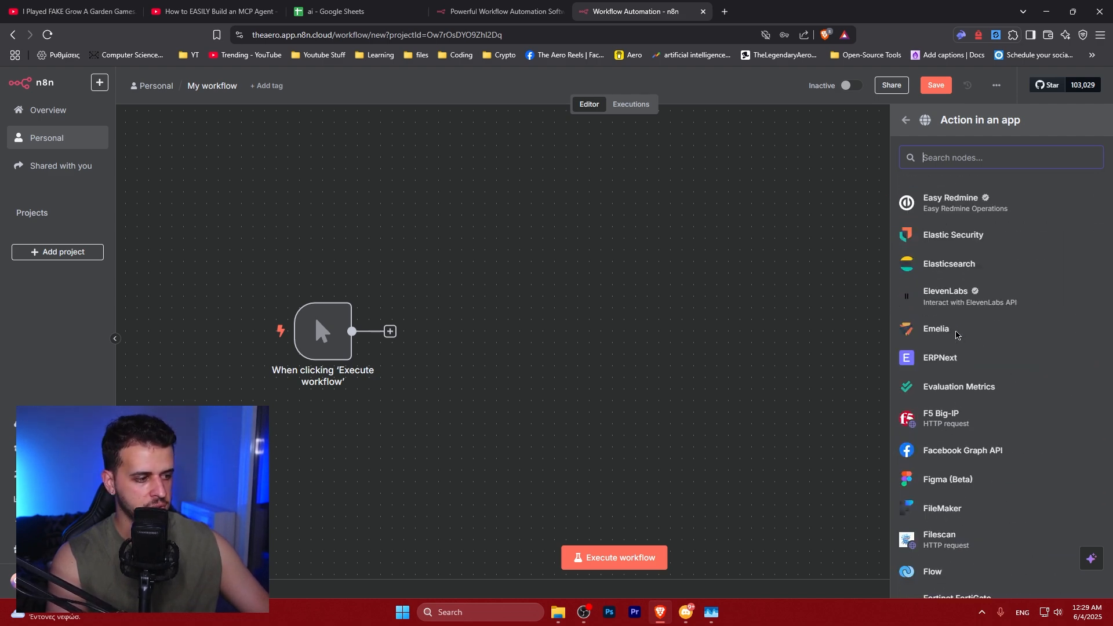
scroll(957, 335, "down", 10)
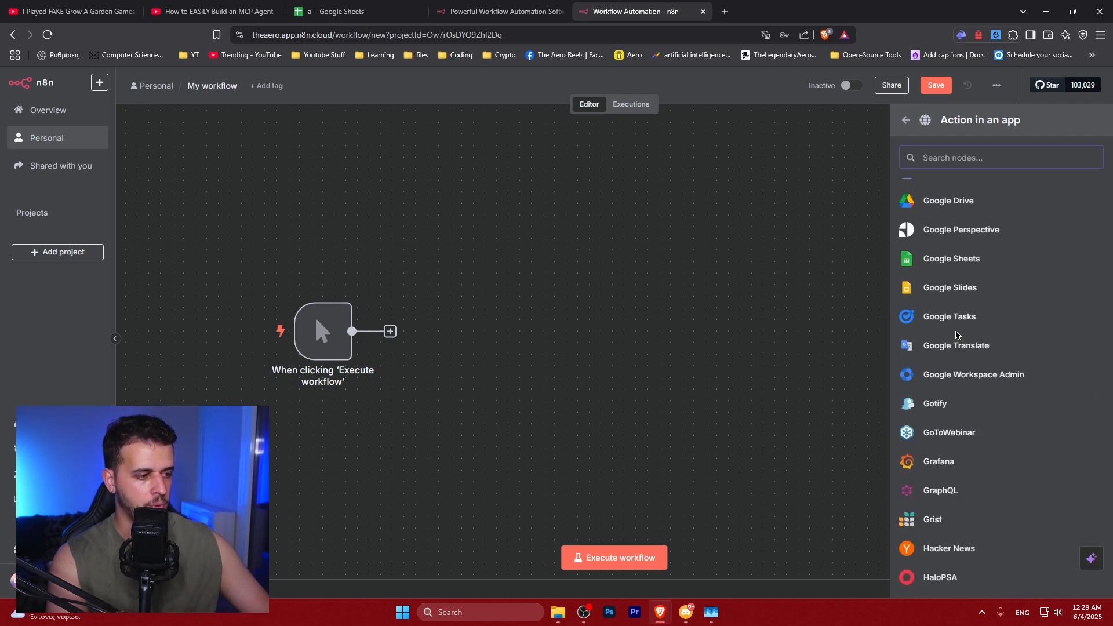
type("sheets")
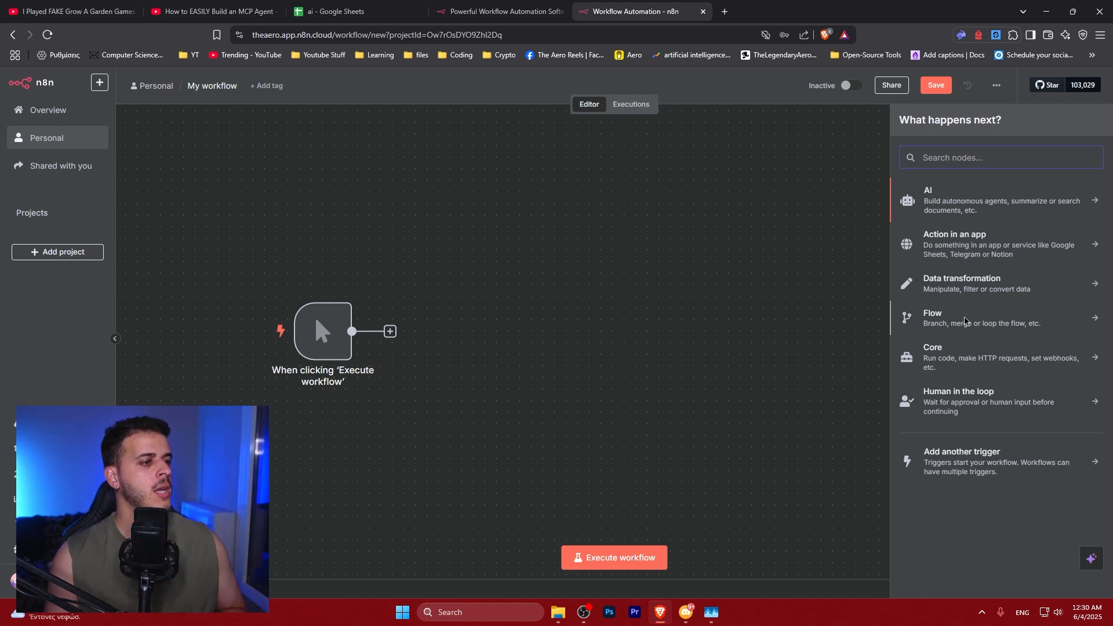
Add an AI Agent node after the manual trigger
left_click(954, 204)
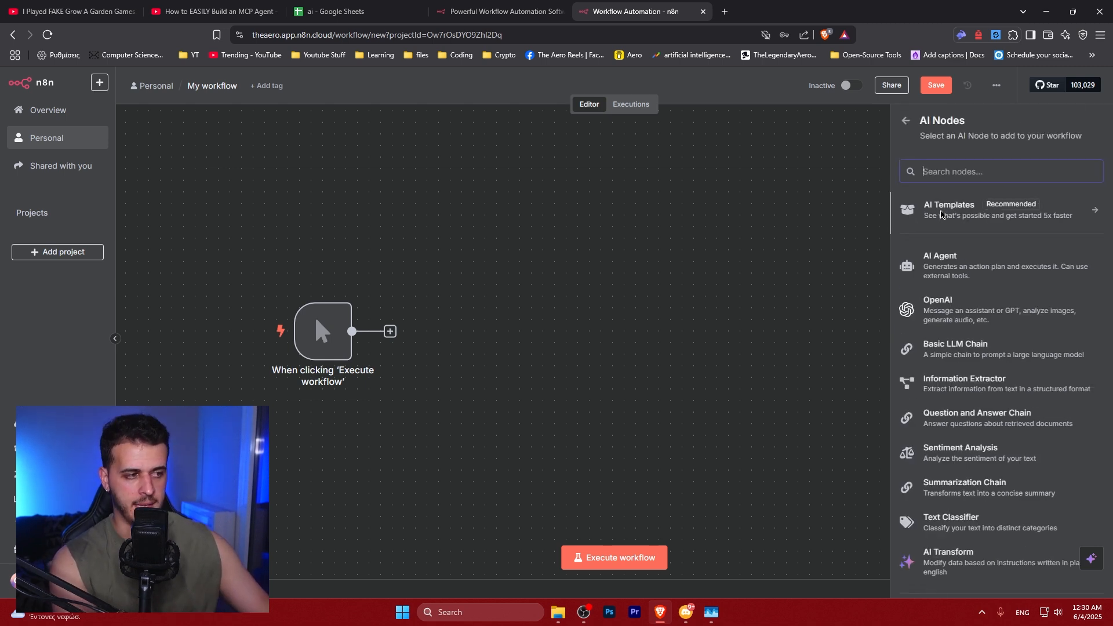
scroll(957, 313, "down", 2)
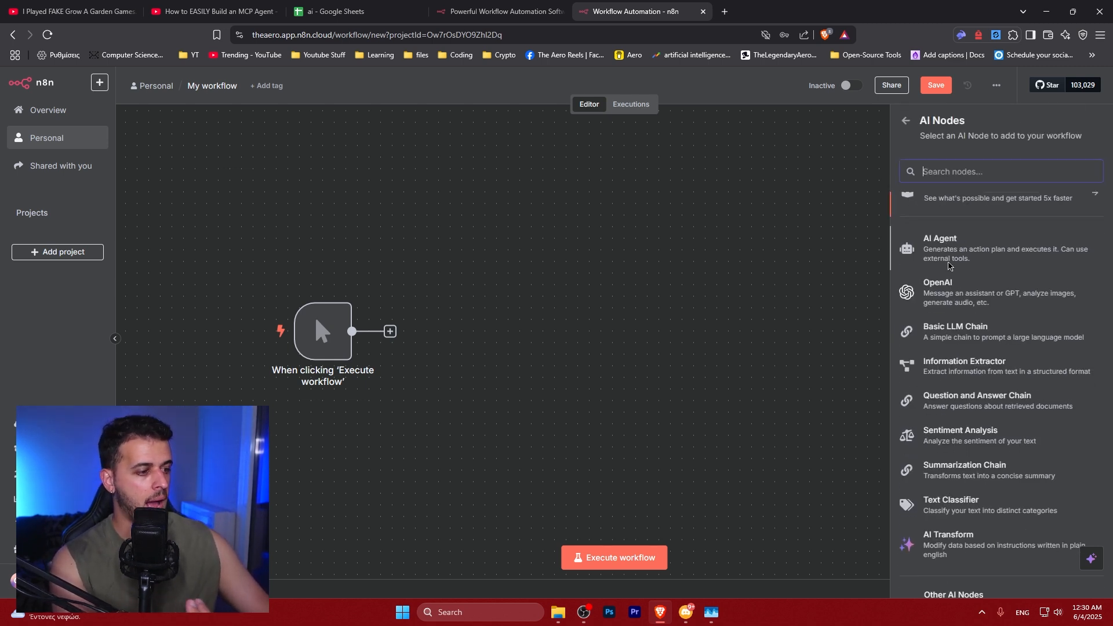
scroll(951, 290, "up", 2)
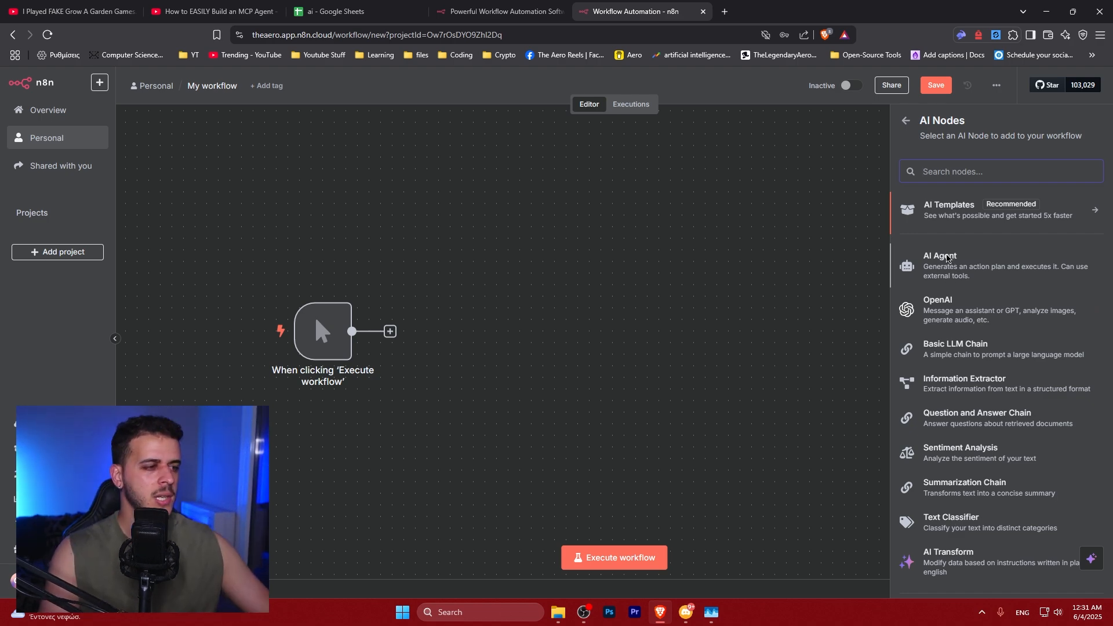
left_click(954, 257)
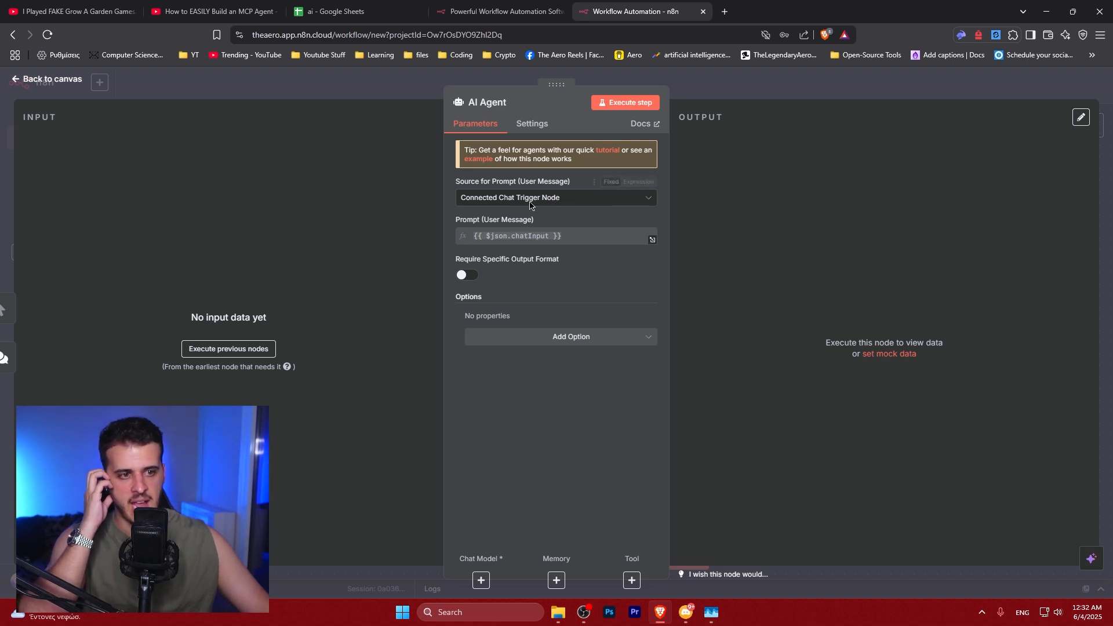
Set the AI Agent's prompt source to Define below
left_click(554, 199)
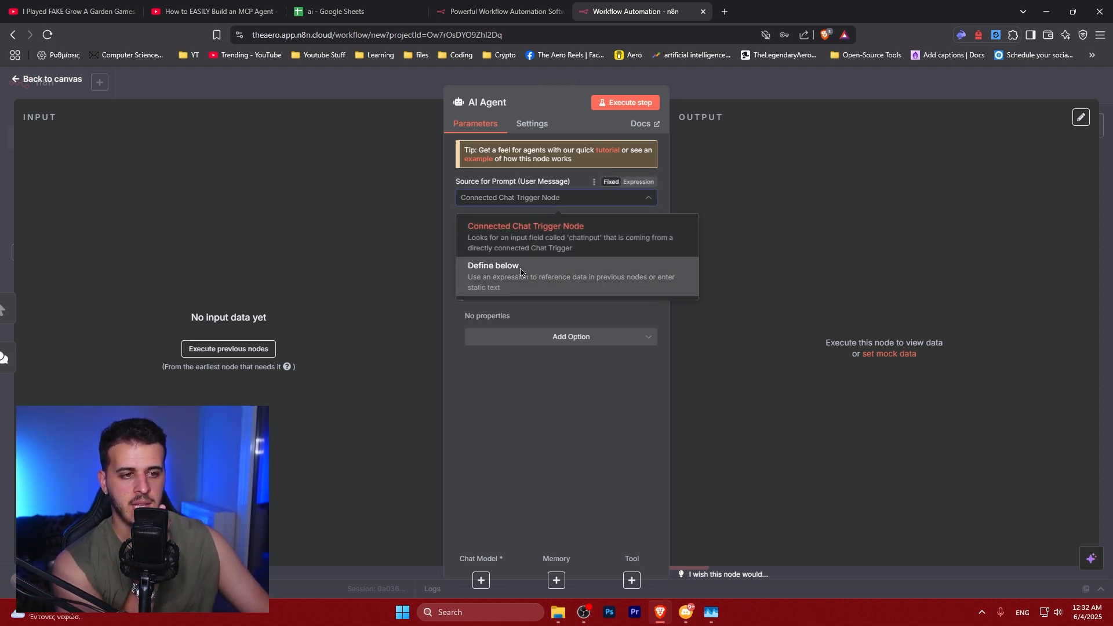
left_click(511, 238)
left_click(509, 197)
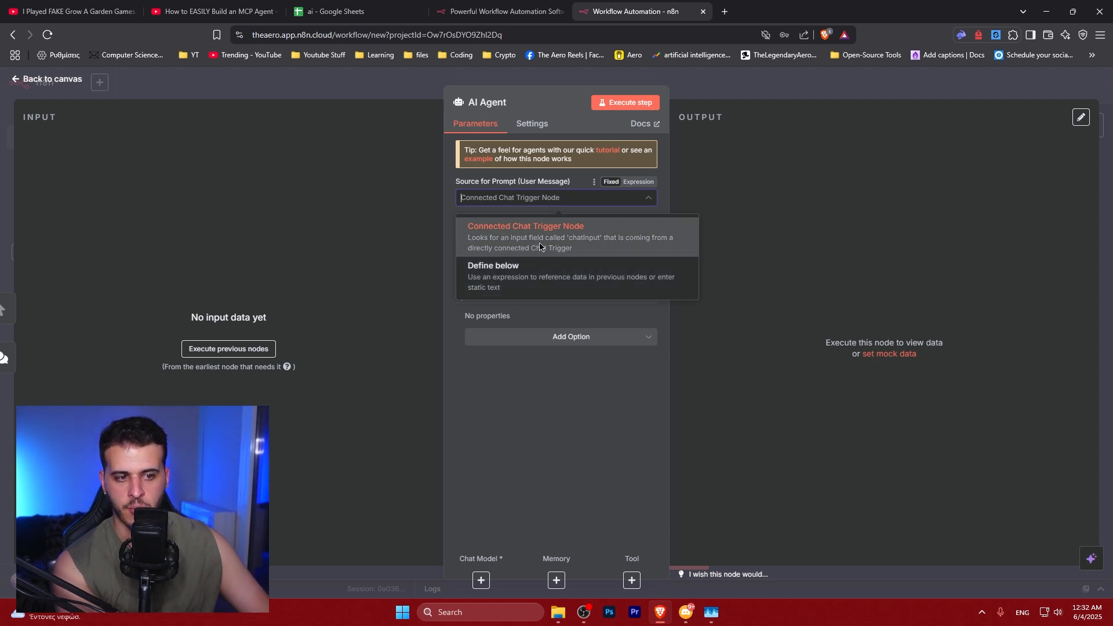
left_click(515, 277)
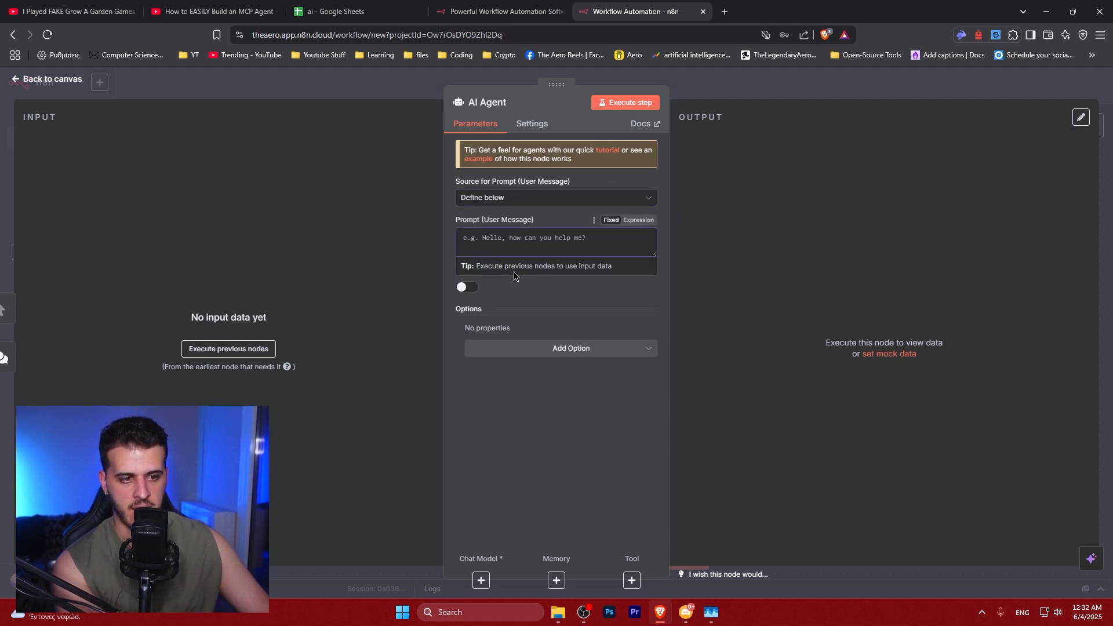
left_click(504, 198)
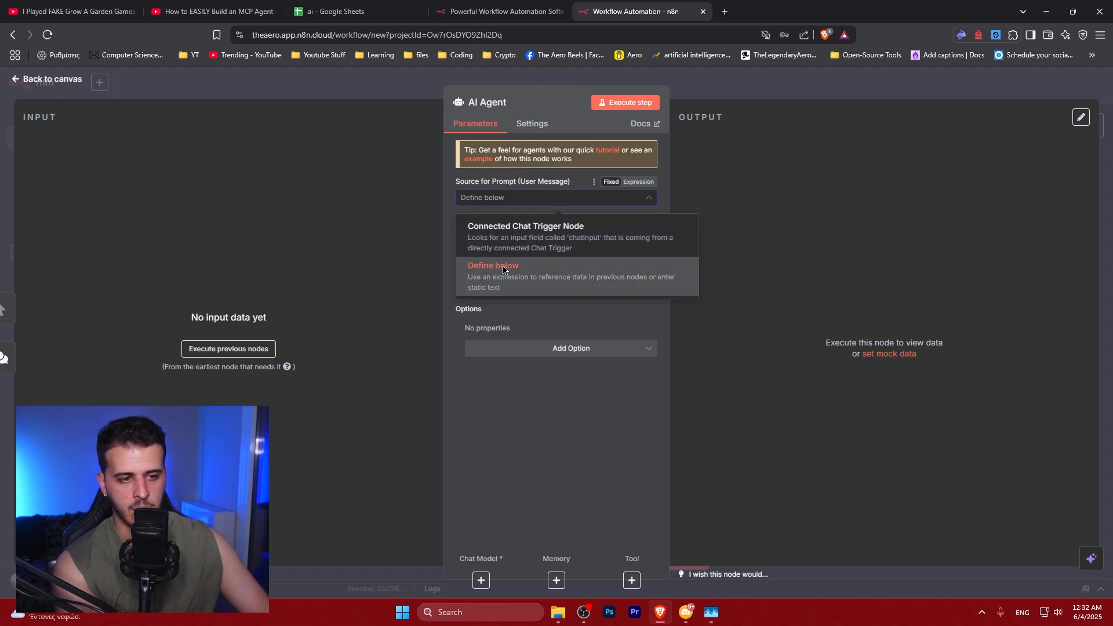
left_click(501, 270)
left_click(503, 247)
Review the AI Agent node's settings before returning to its parameters
left_click(531, 123)
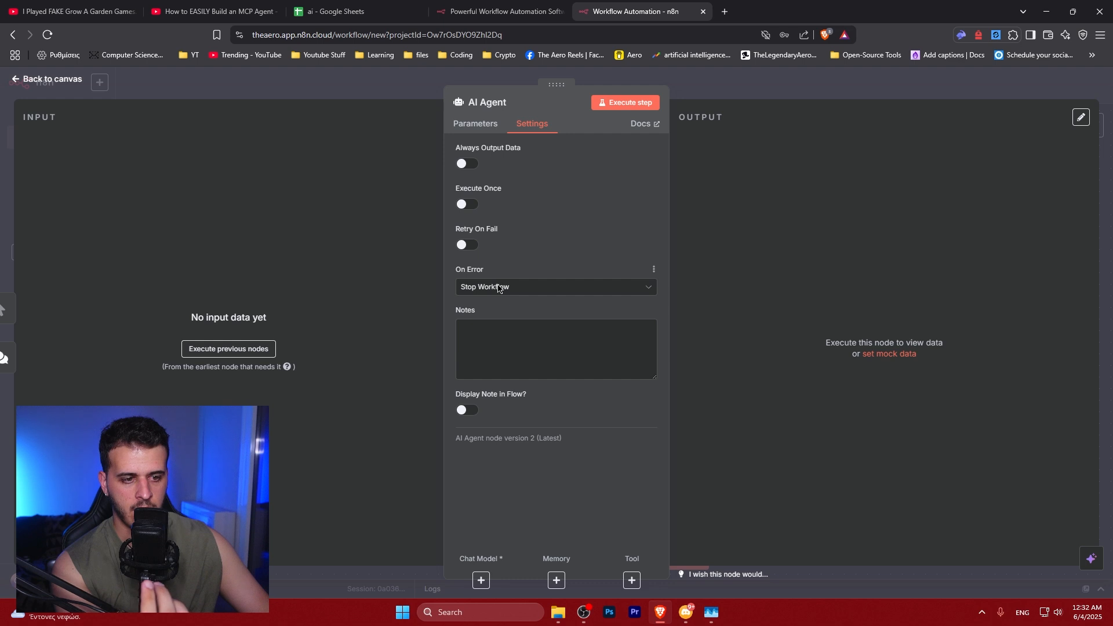
left_click(488, 352)
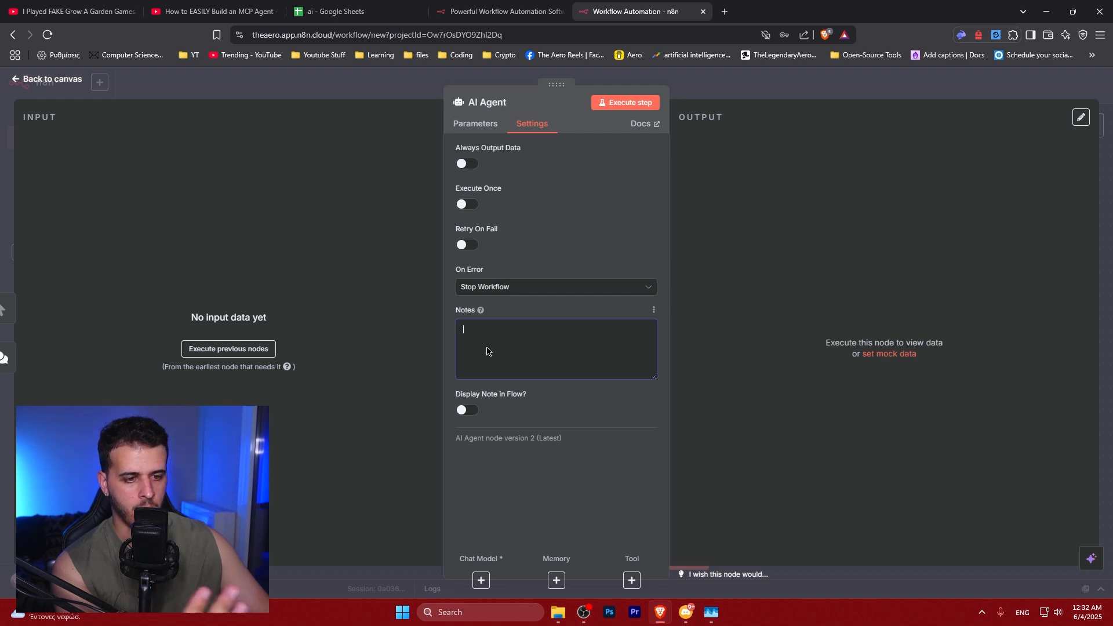
left_click(483, 125)
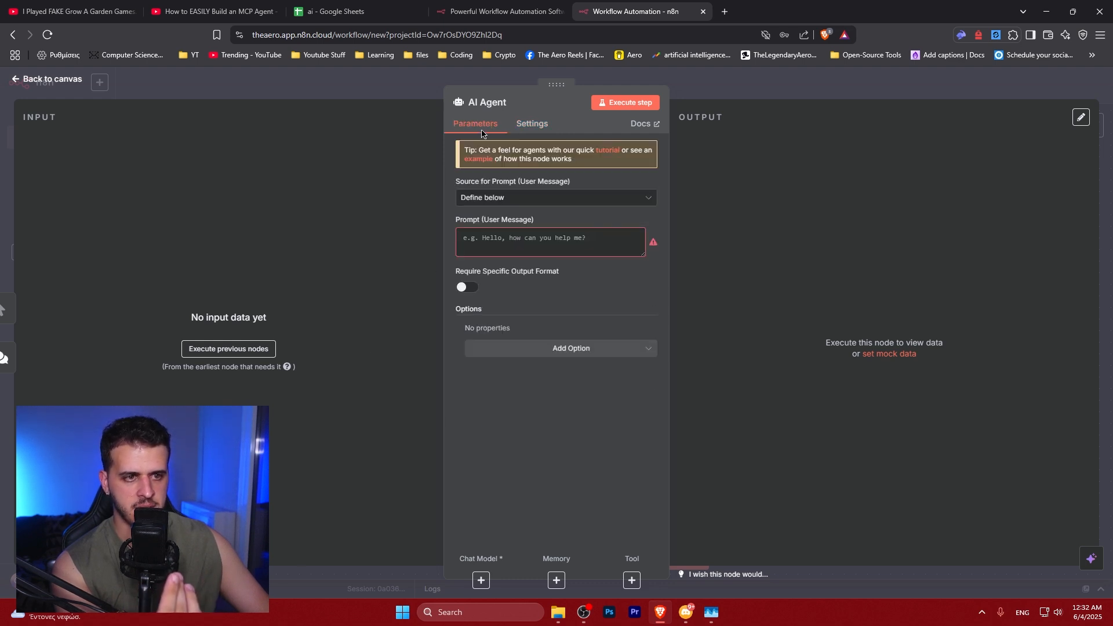
left_click(484, 126)
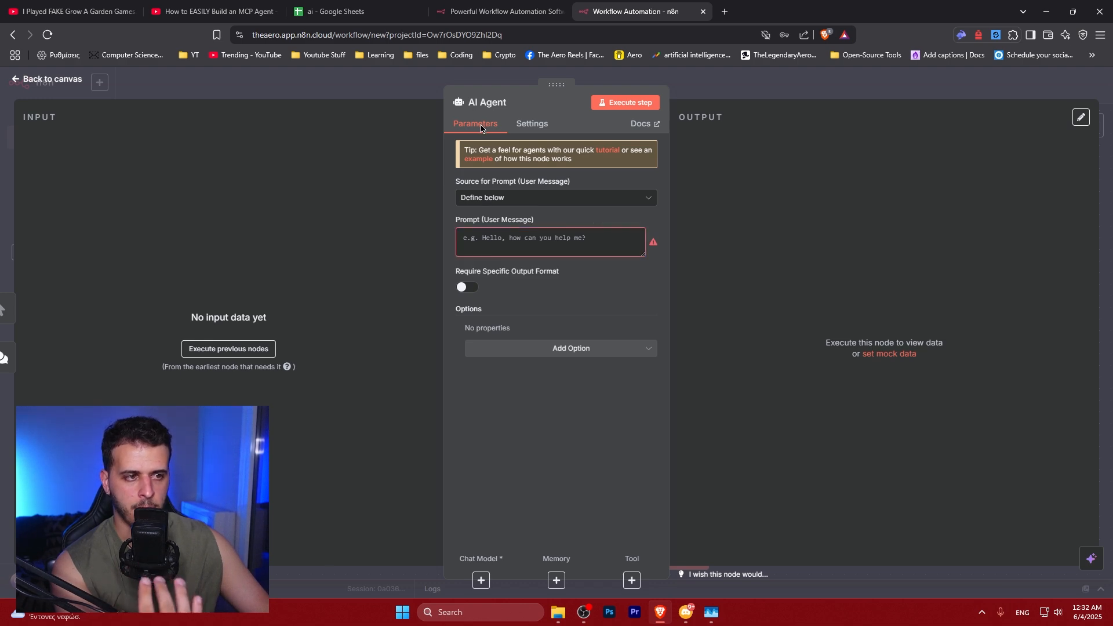
Read the AI Agent node documentation in a new browser tab and close it
left_click(642, 124)
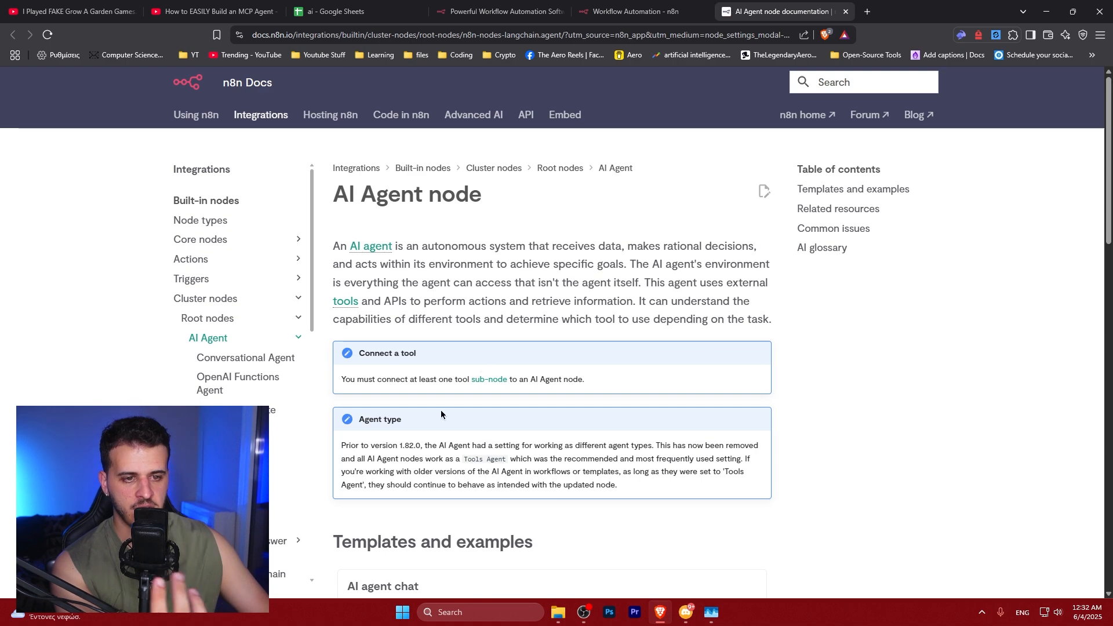
scroll(432, 317, "down", 5)
scroll(437, 321, "down", 10)
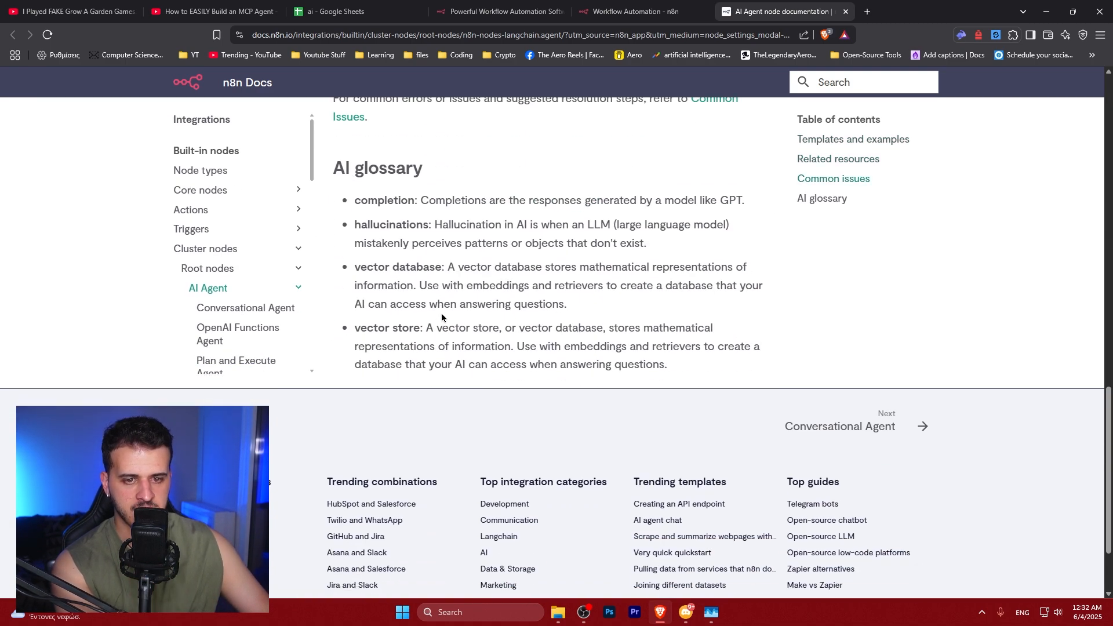
left_click(636, 12)
left_click(846, 11)
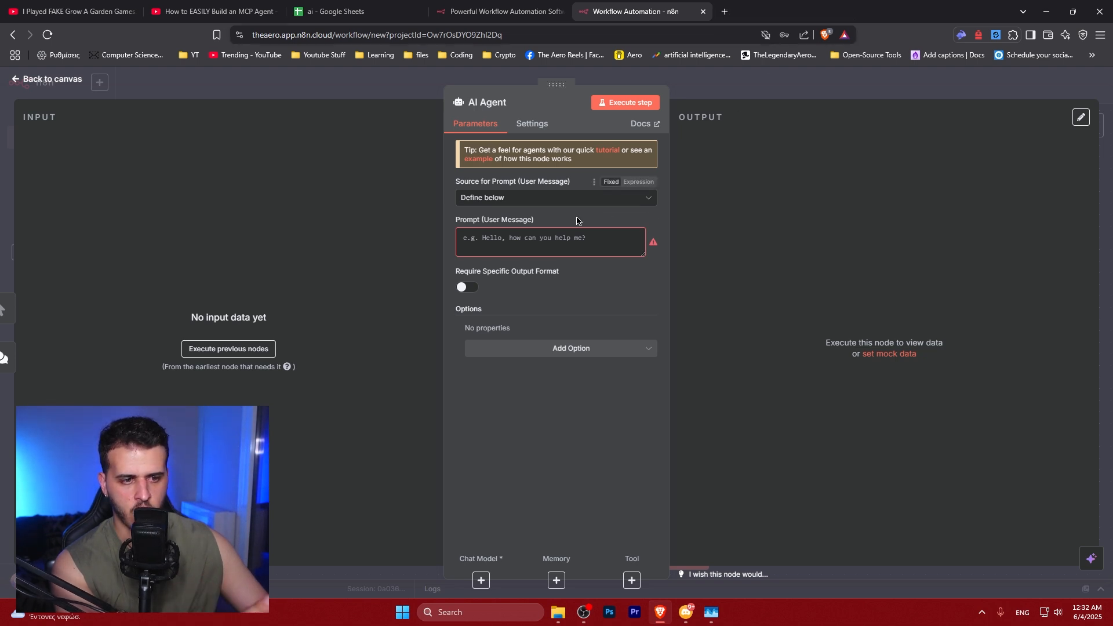
Enter the prompt "What is the weather metric in USA?" for the AI Agent
left_click(520, 349)
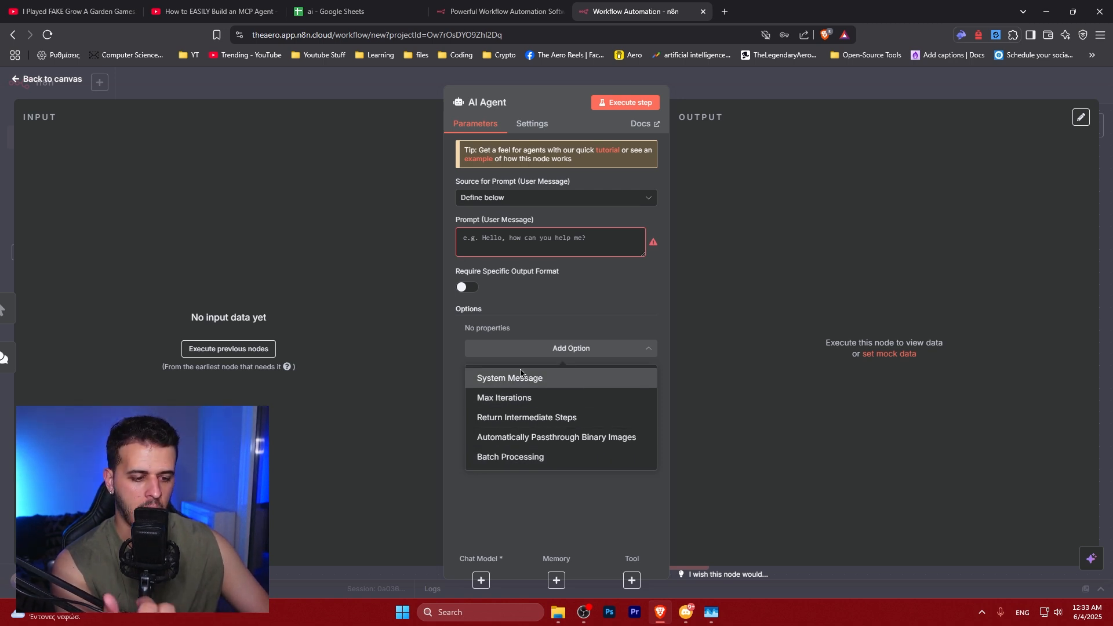
left_click(557, 298)
left_click(571, 239)
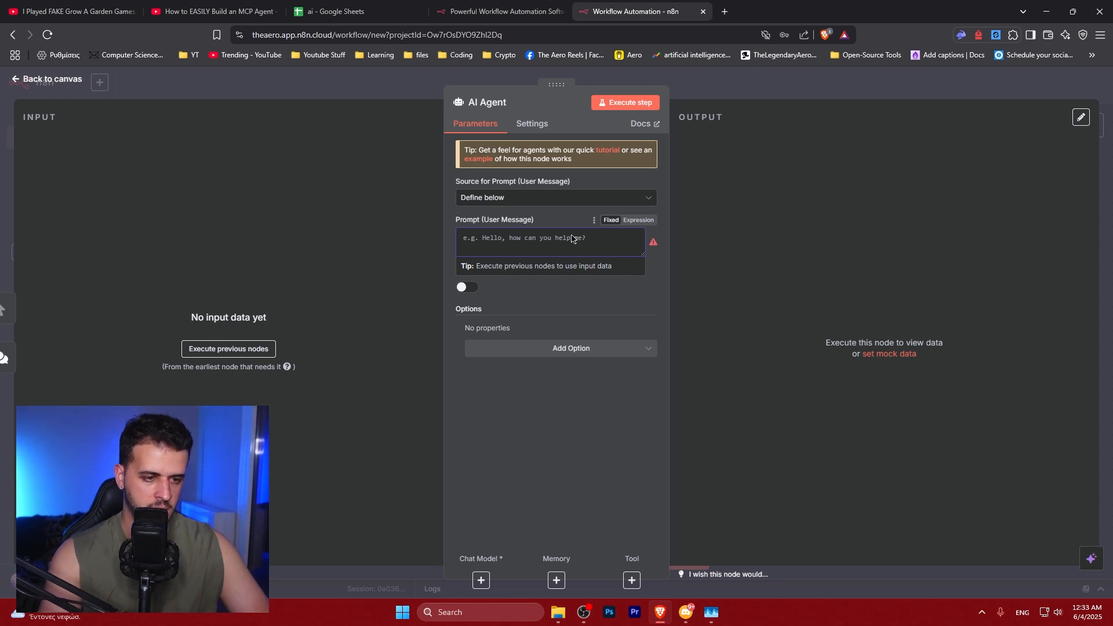
type("What is the weather metric in USA.")
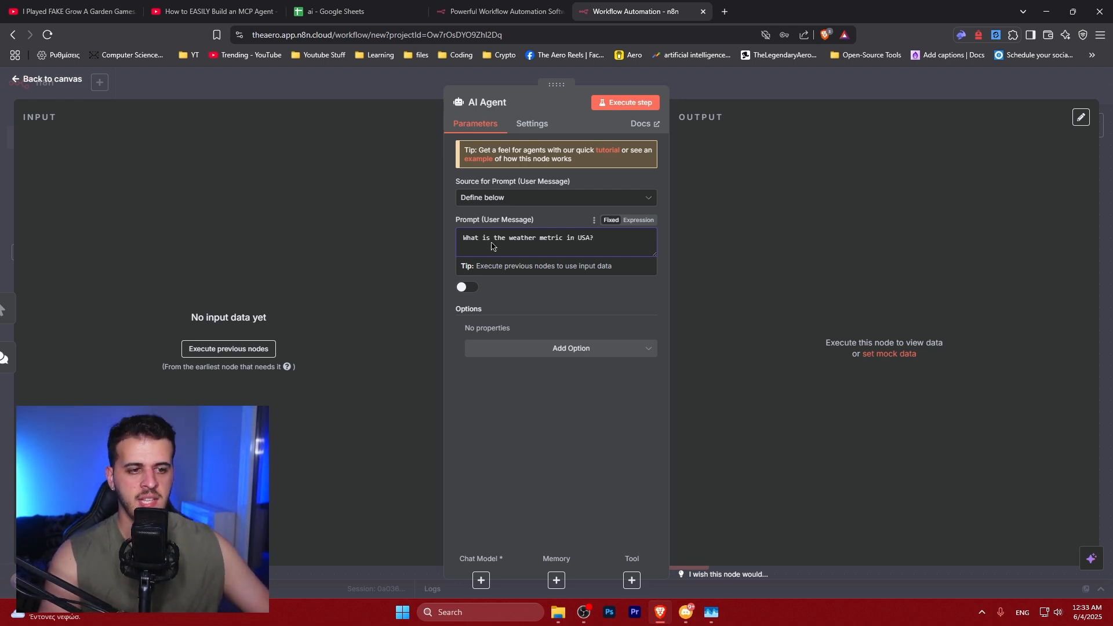
Add the System Message option to the AI Agent
left_click(522, 349)
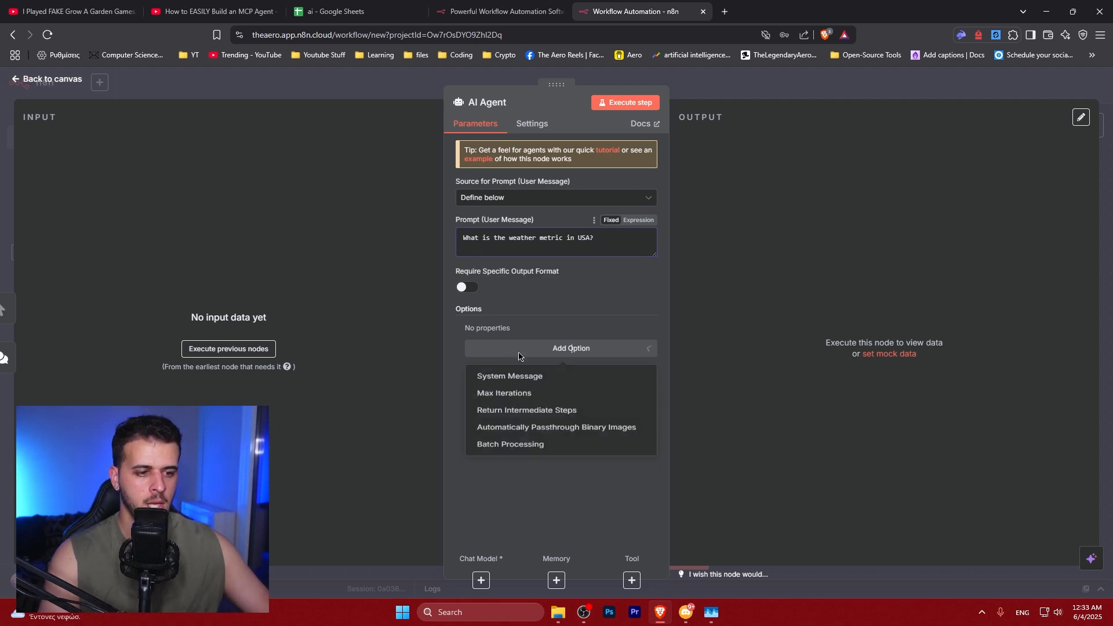
left_click(490, 377)
left_click(524, 367)
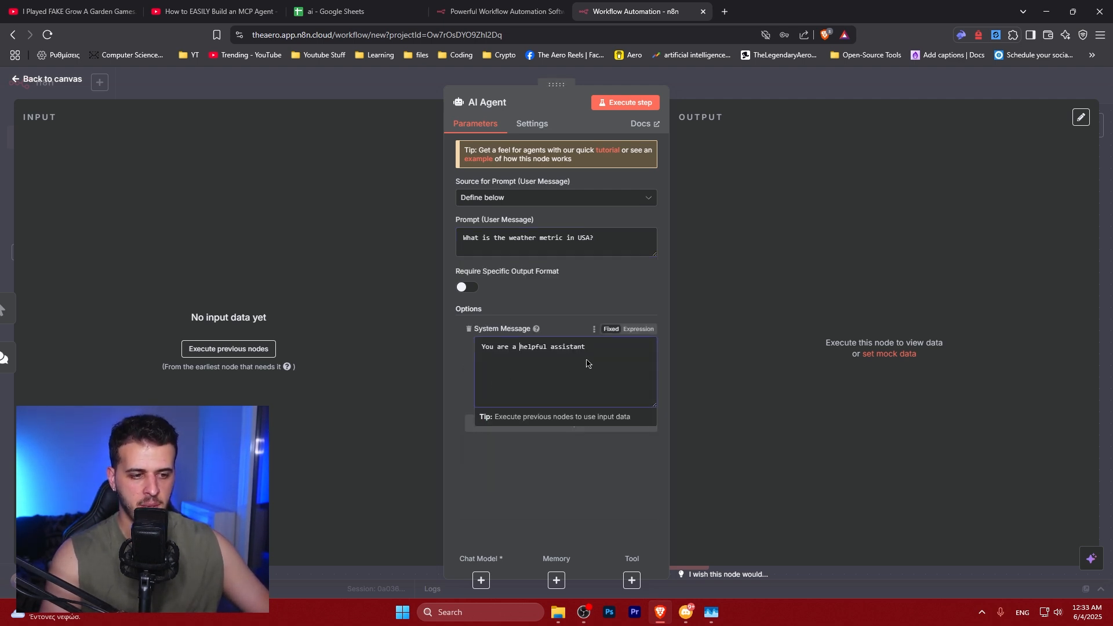
Set the AI Agent's System Message to "You are a weather expert in the world."
key("ctrl+a")
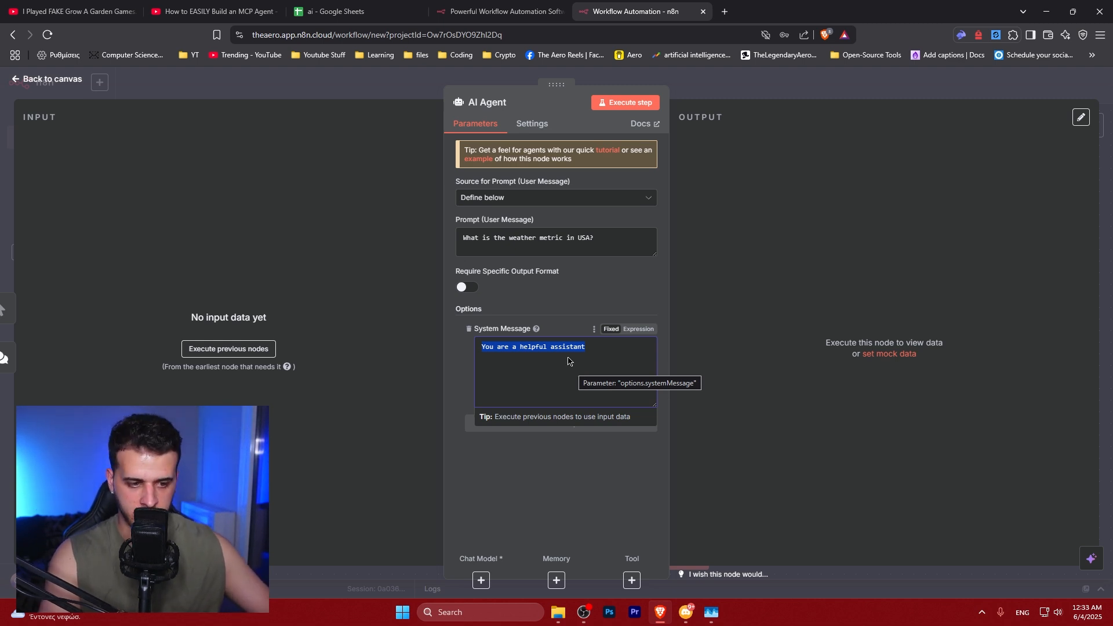
type("You are a weather expert in")
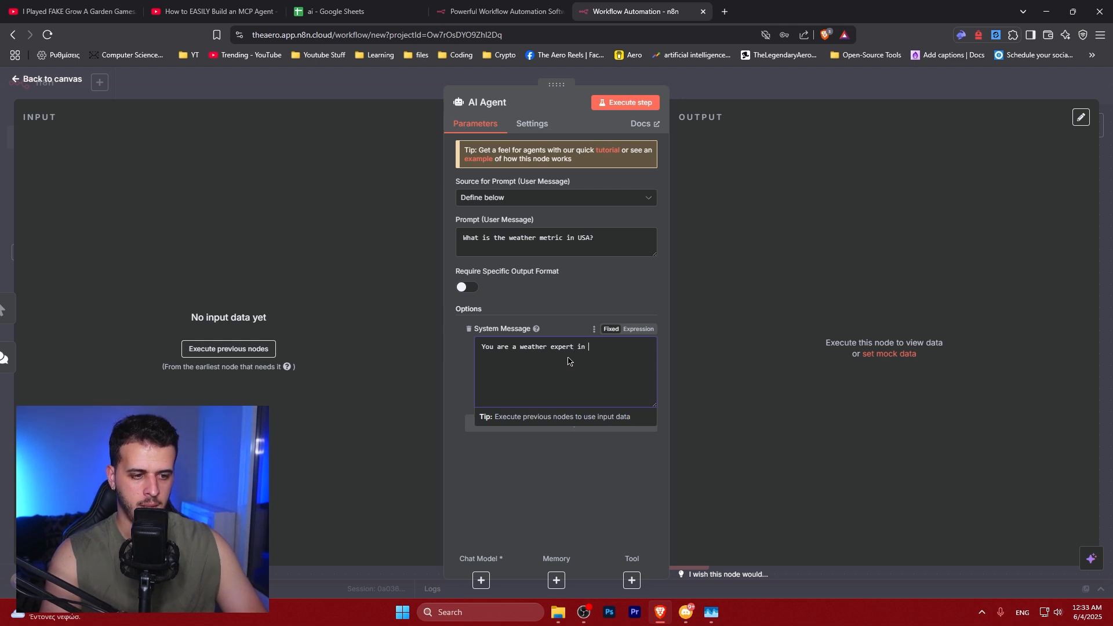
type(" the world.")
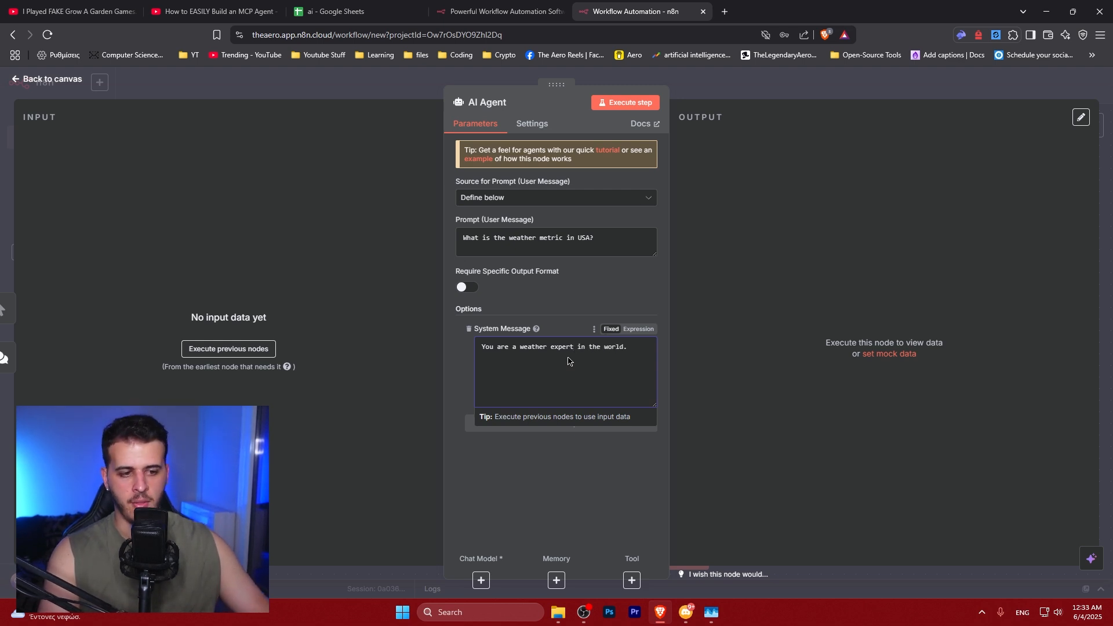
left_click(538, 391)
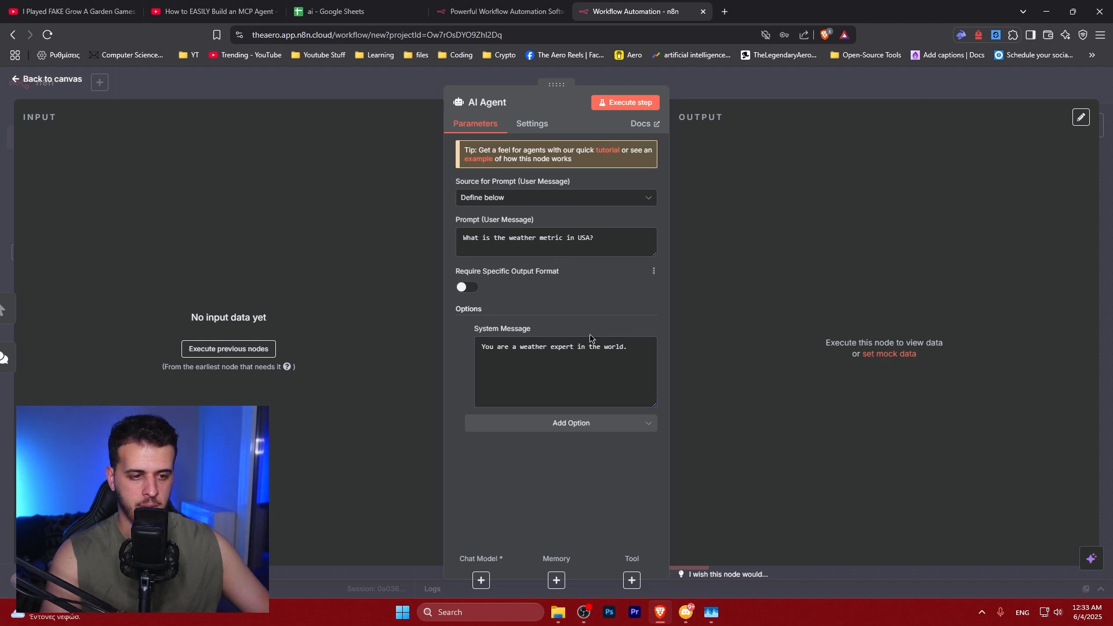
Save the workflow and close the AI Agent node
left_click_drag(483, 347, 643, 349)
left_click_drag(647, 350, 483, 351)
left_click(530, 353)
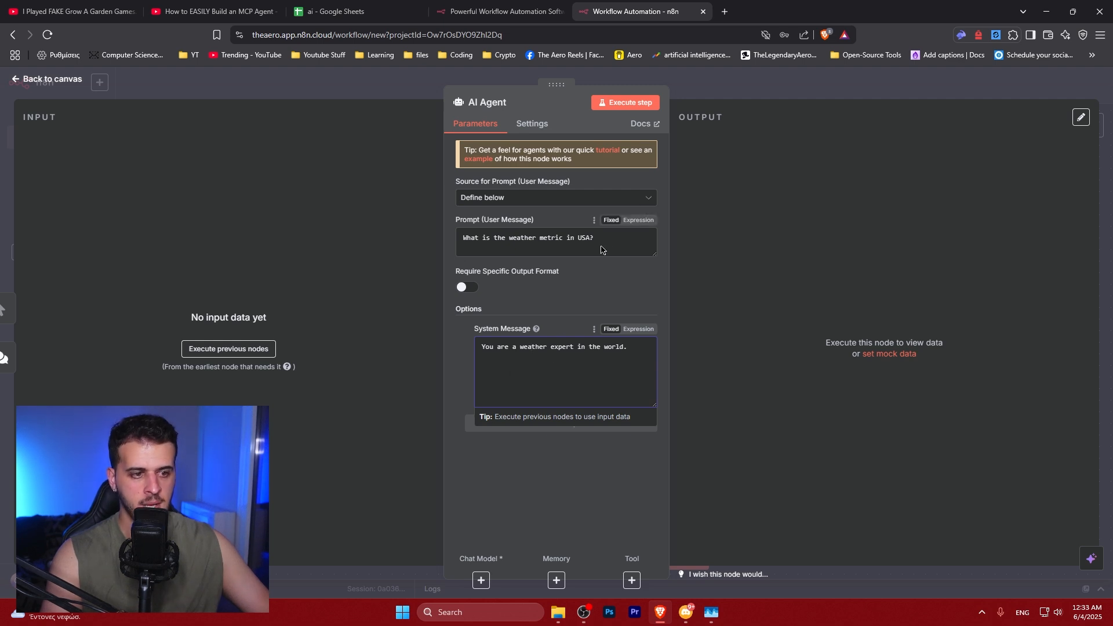
left_click_drag(603, 249, 471, 247)
left_click(509, 244)
left_click(540, 302)
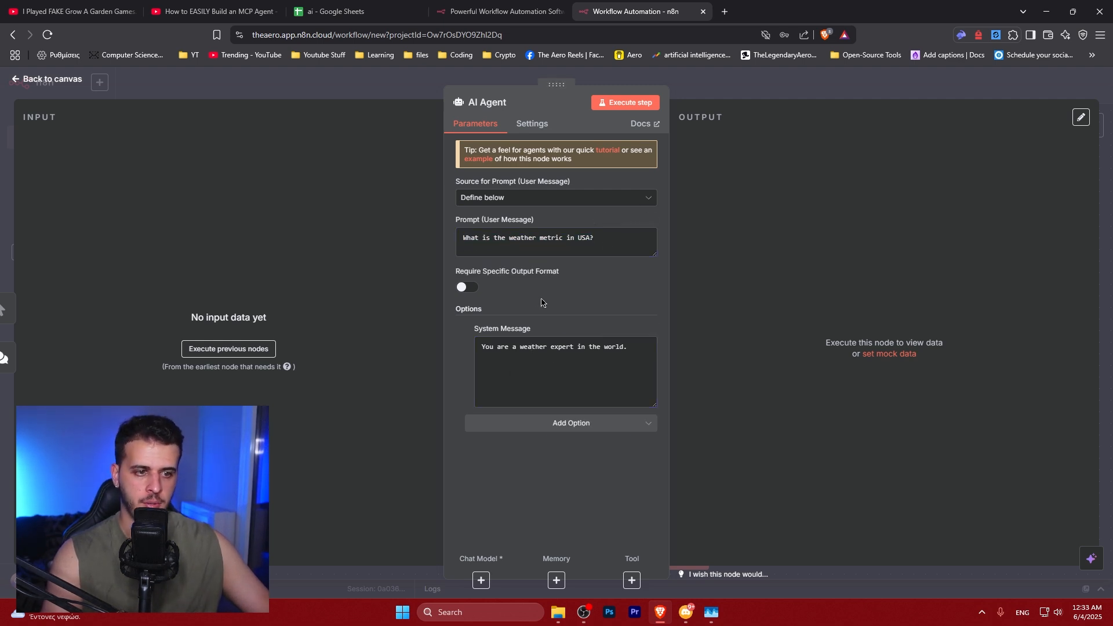
key("ctrl+s")
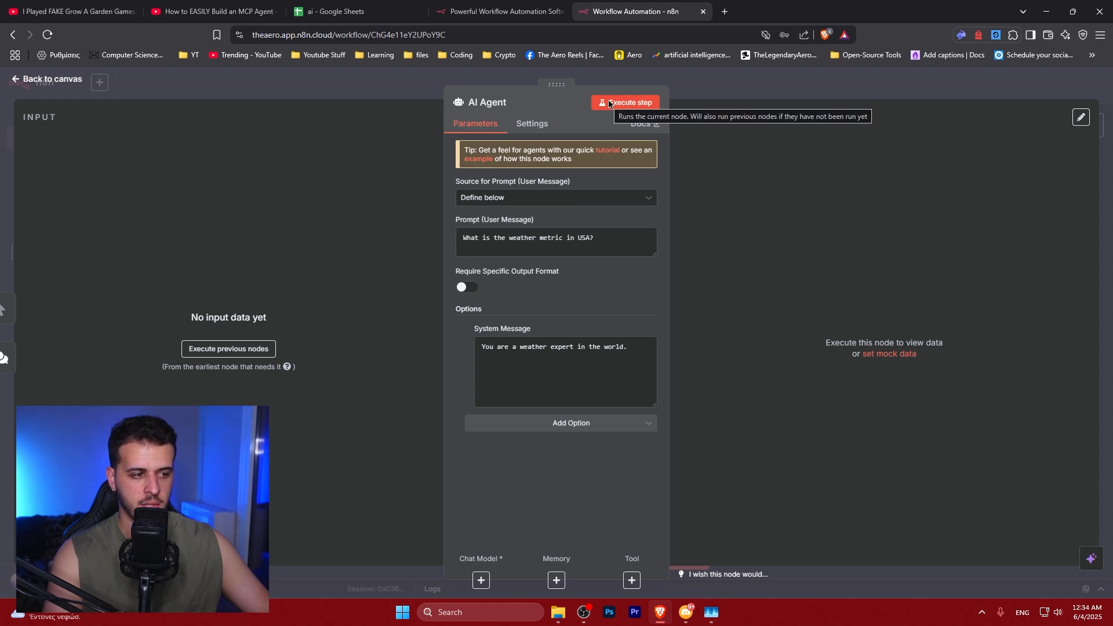
key("Escape")
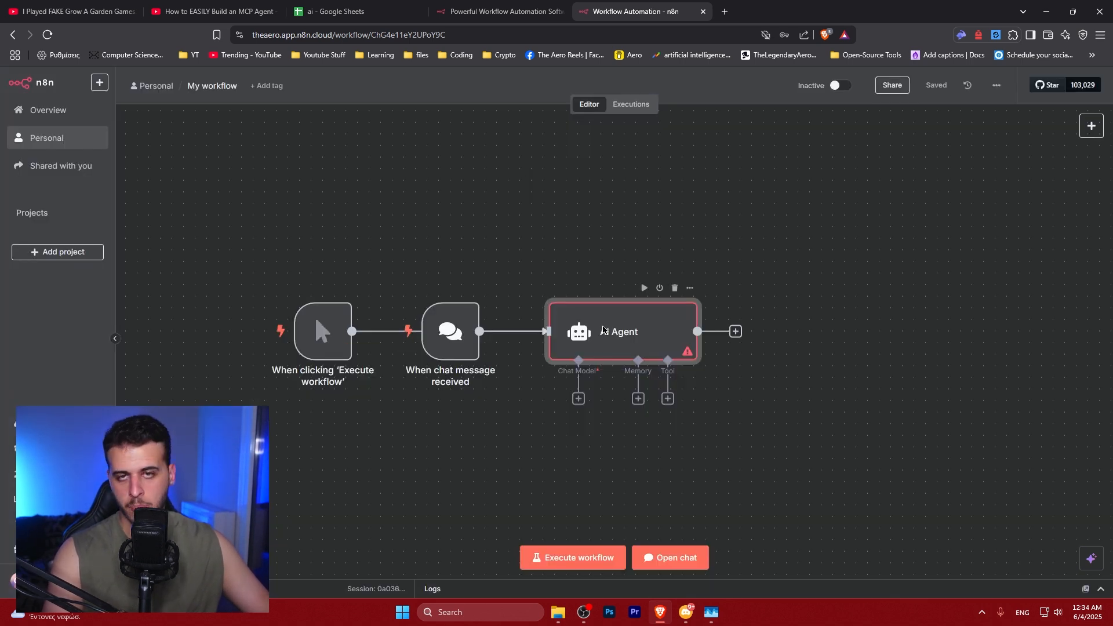
Delete the "When chat message received" trigger node from the workflow
left_click(520, 195)
left_click_drag(263, 246, 921, 449)
left_click(922, 450)
mouse_move(660, 354)
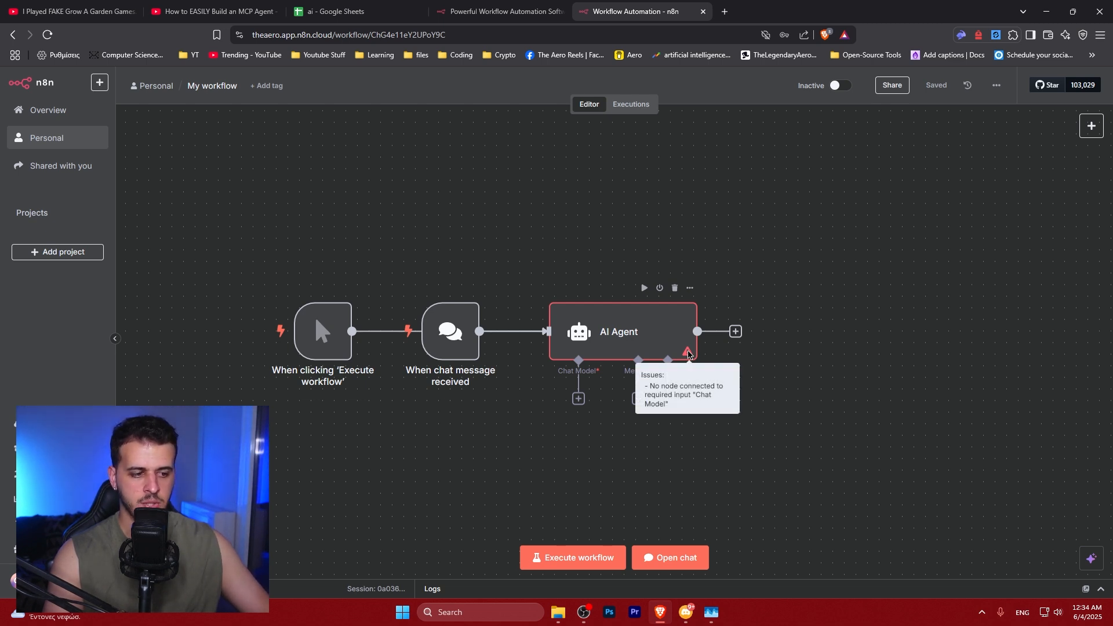
mouse_move(449, 319)
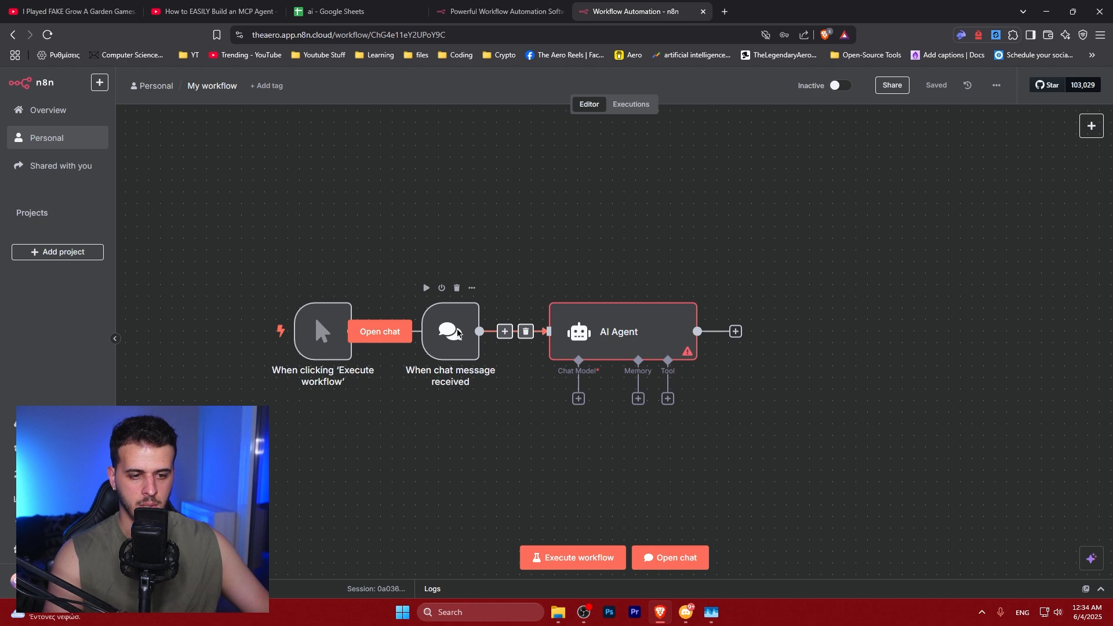
double_click(449, 319)
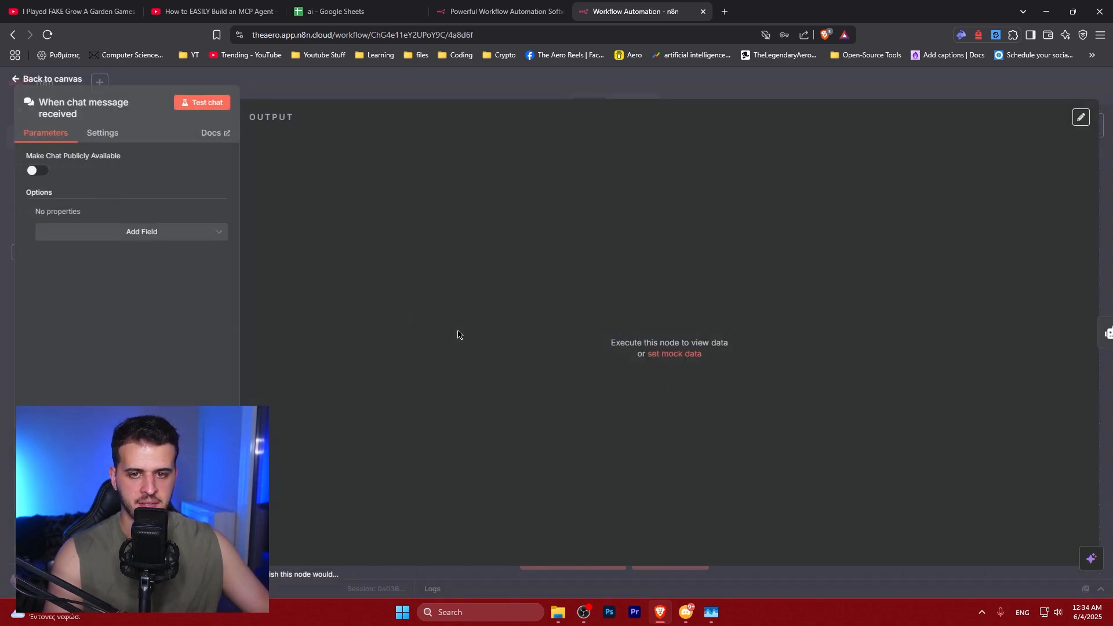
key("Escape")
key("Delete")
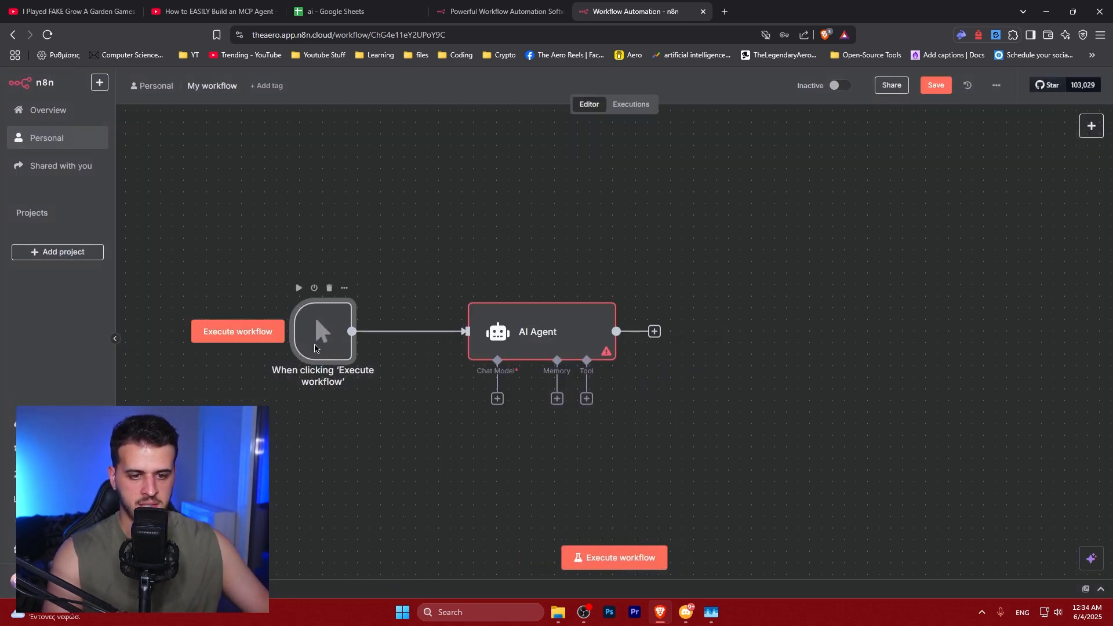
Move the AI Agent node closer to the manual trigger node
double_click(521, 342)
left_click_drag(607, 244, 444, 247)
left_click(598, 300)
key("Escape")
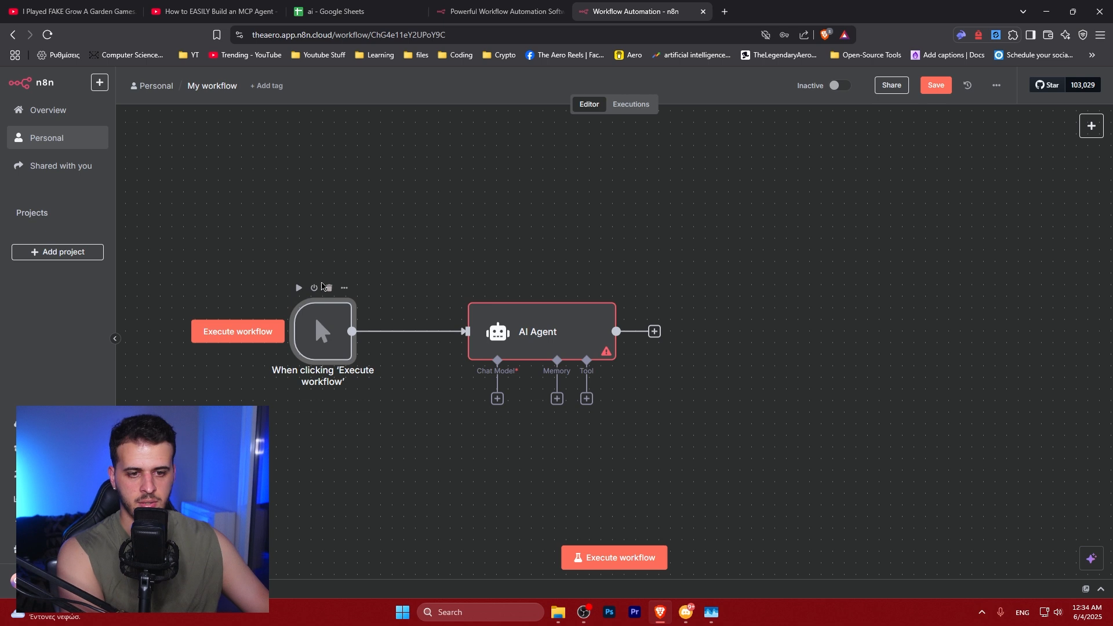
left_click_drag(469, 324, 400, 325)
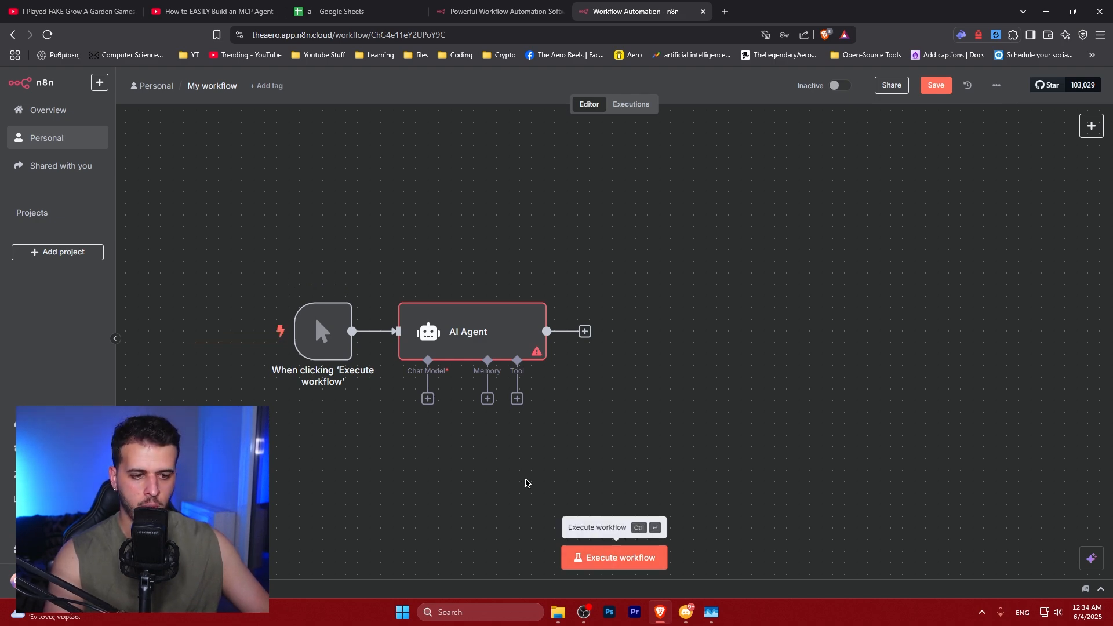
Try to add an expression placeholder on a new line below the AI Agent prompt
double_click(475, 324)
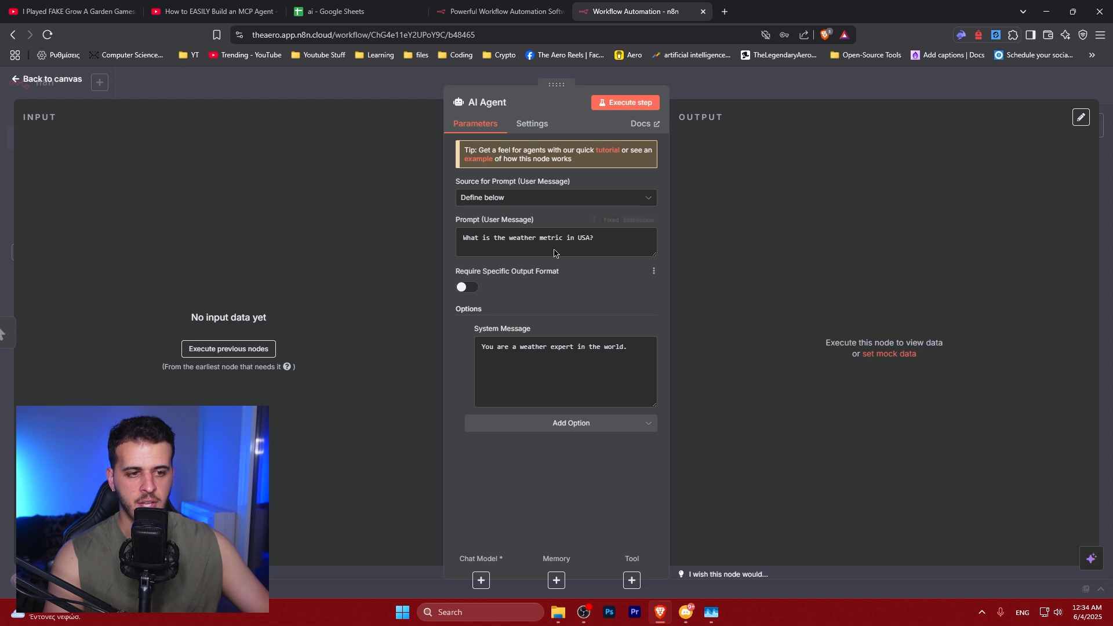
left_click_drag(595, 238, 461, 240)
left_click_drag(656, 257, 664, 350)
left_click(606, 301)
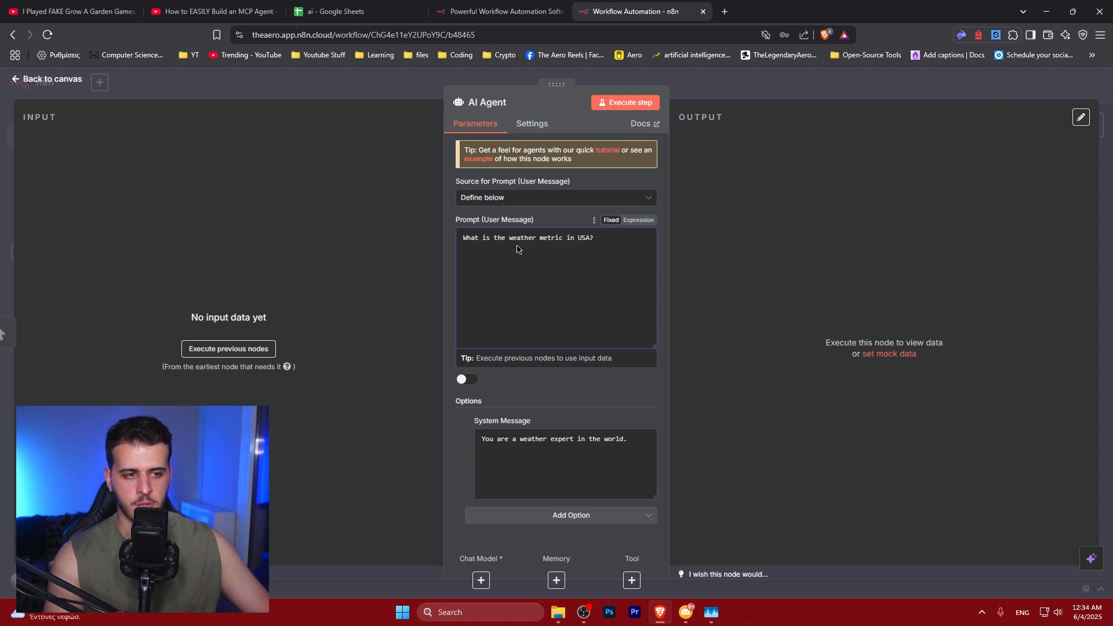
key("Return")
key("Return")
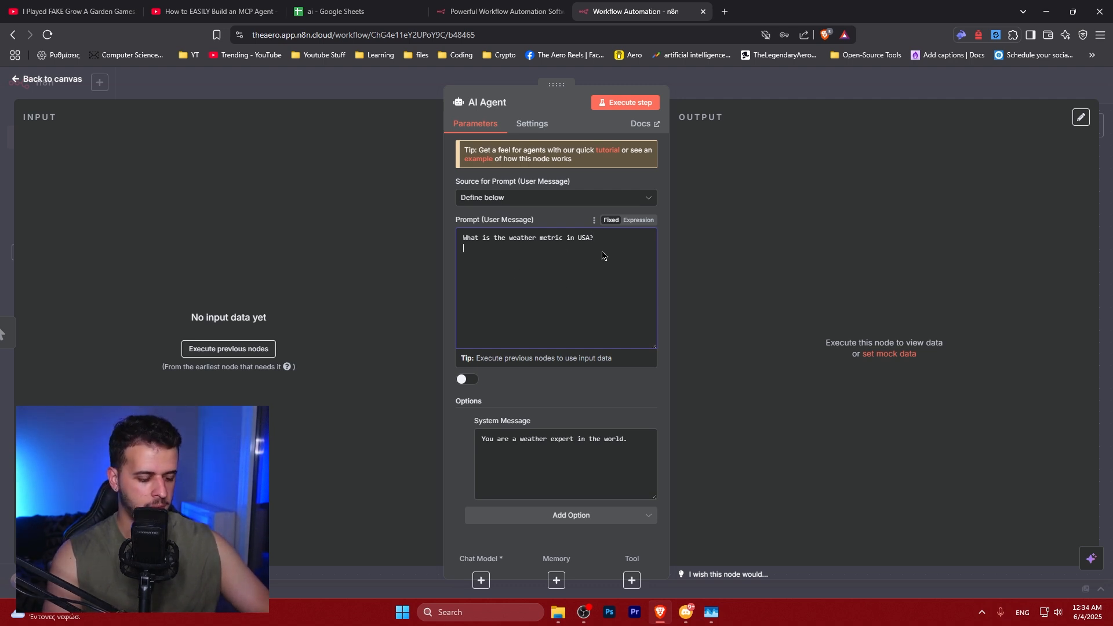
type("{{}}}")
key("BackSpace")
key("Left")
key("Left")
key("Return")
left_click_drag(492, 272, 446, 262)
key("BackSpace")
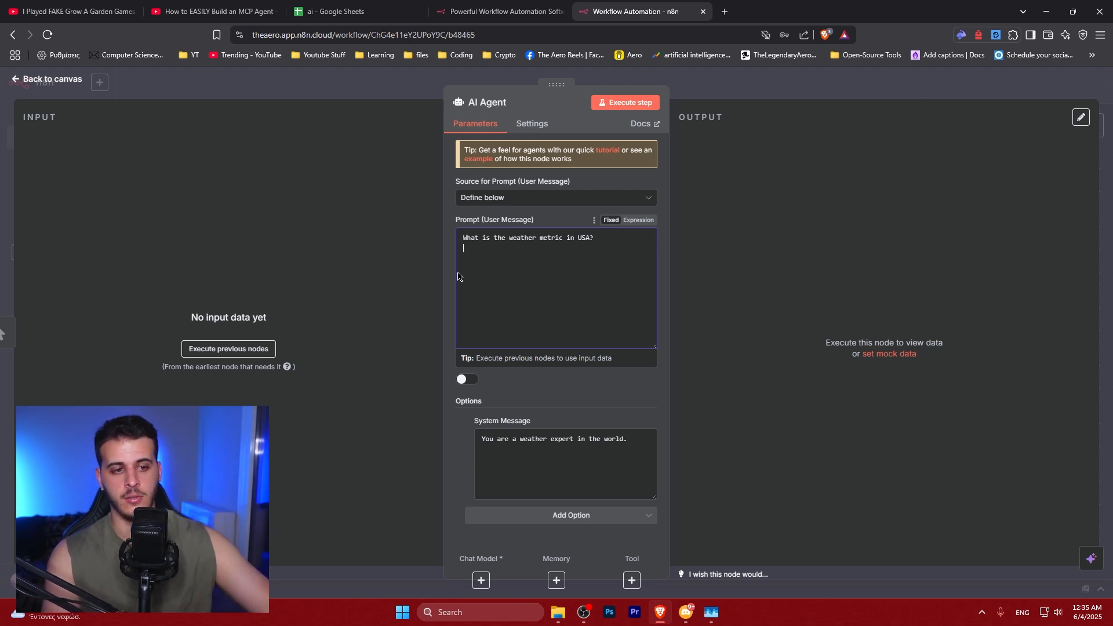
key("Escape")
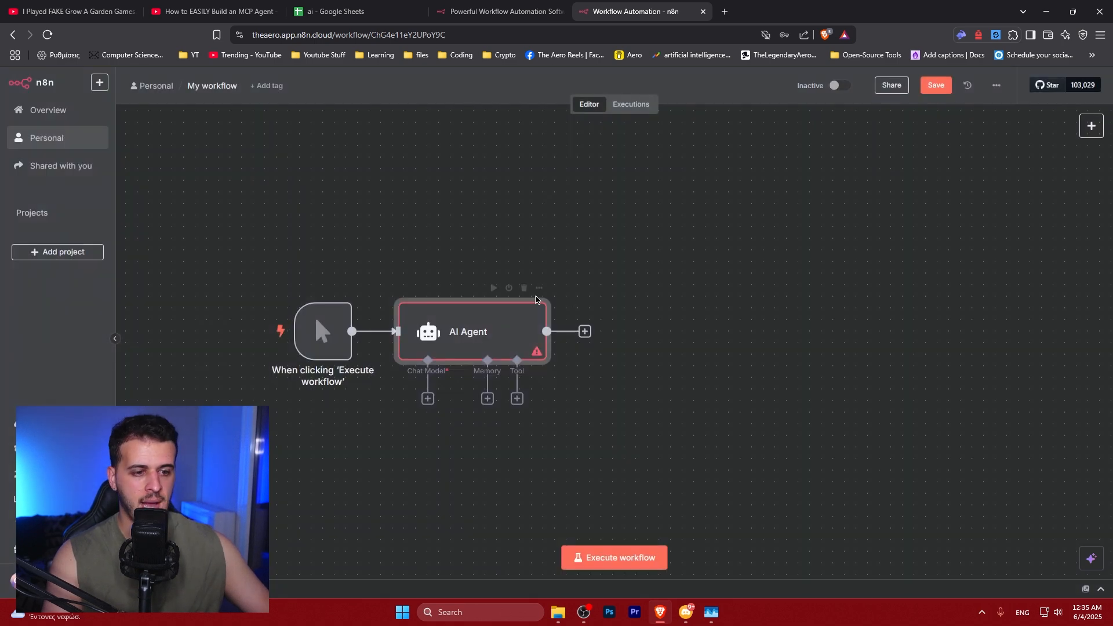
Attach a Google Gemini Chat Model to the AI Agent's Chat Model input
left_click_drag(474, 334, 489, 335)
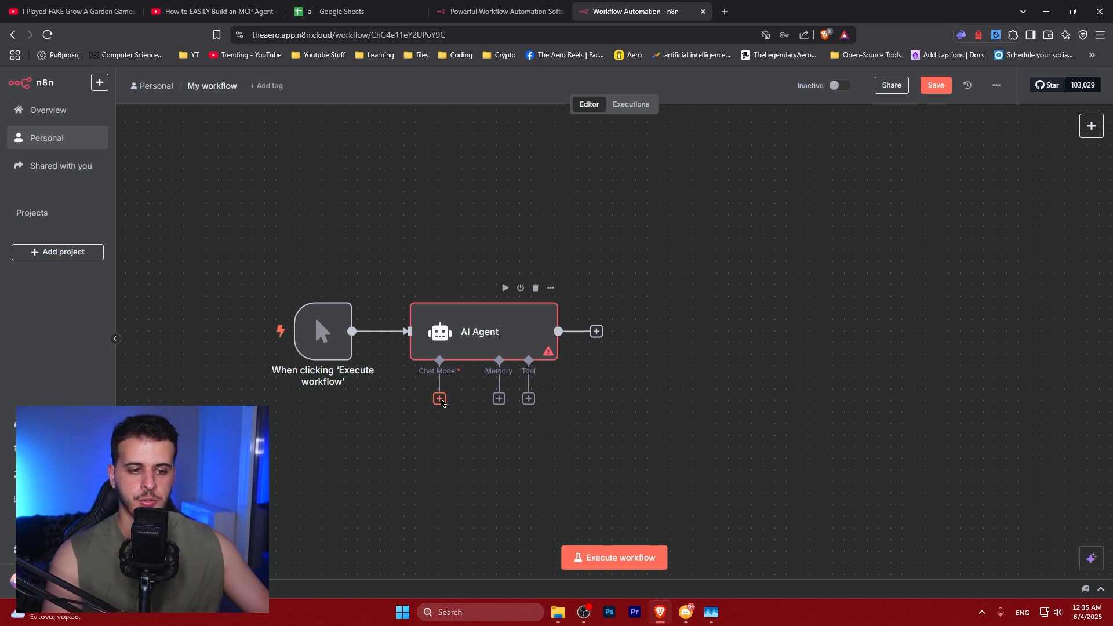
left_click(440, 399)
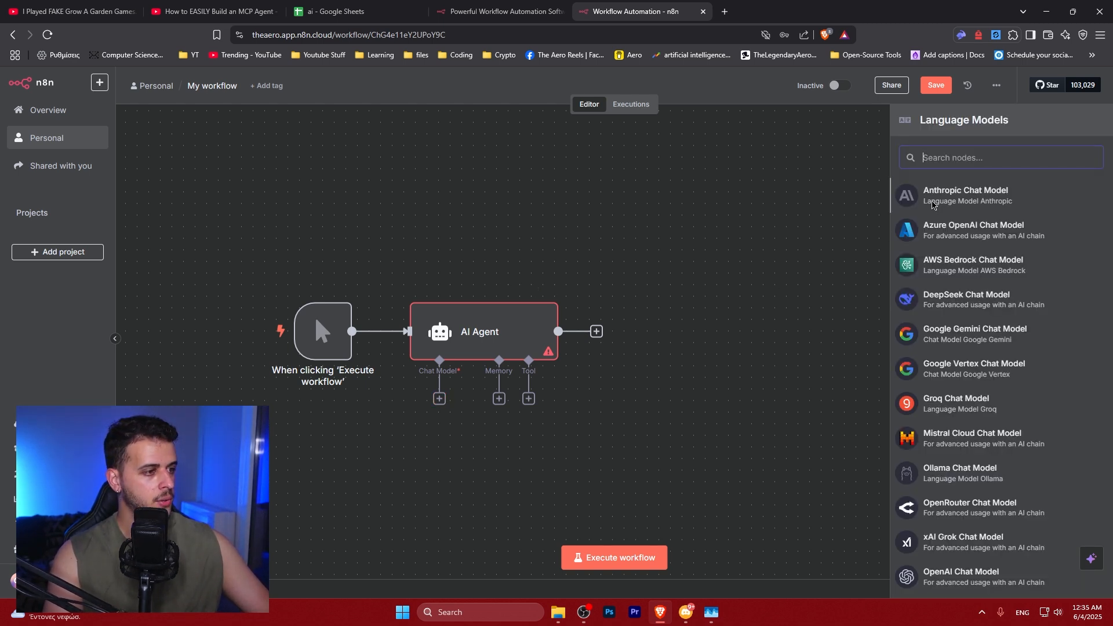
scroll(954, 312, "down", 1)
scroll(950, 234, "up", 1)
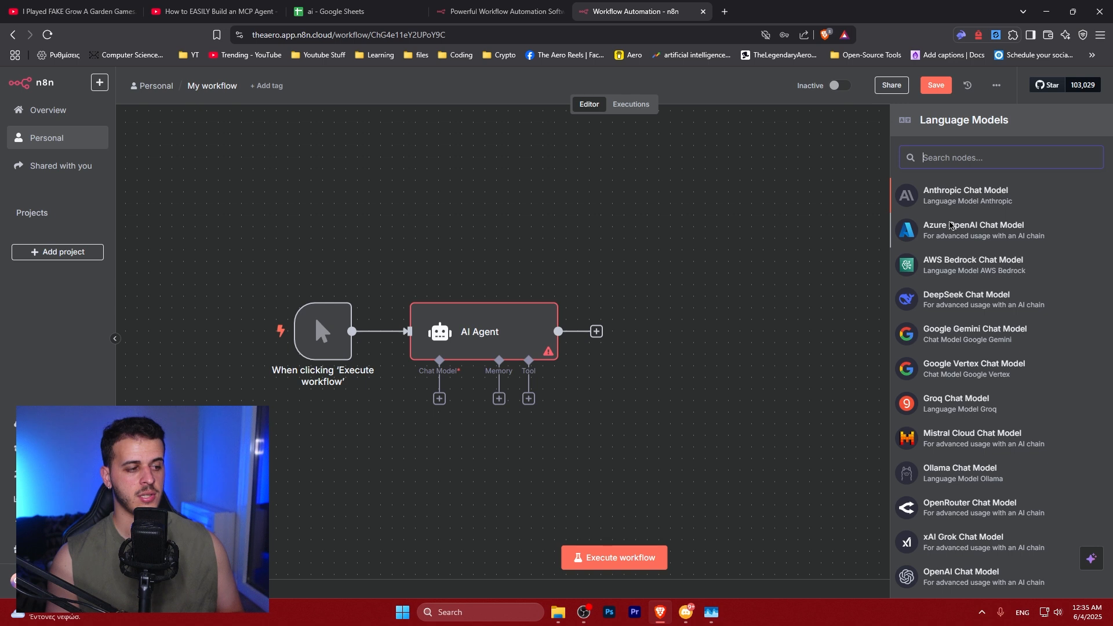
left_click(951, 338)
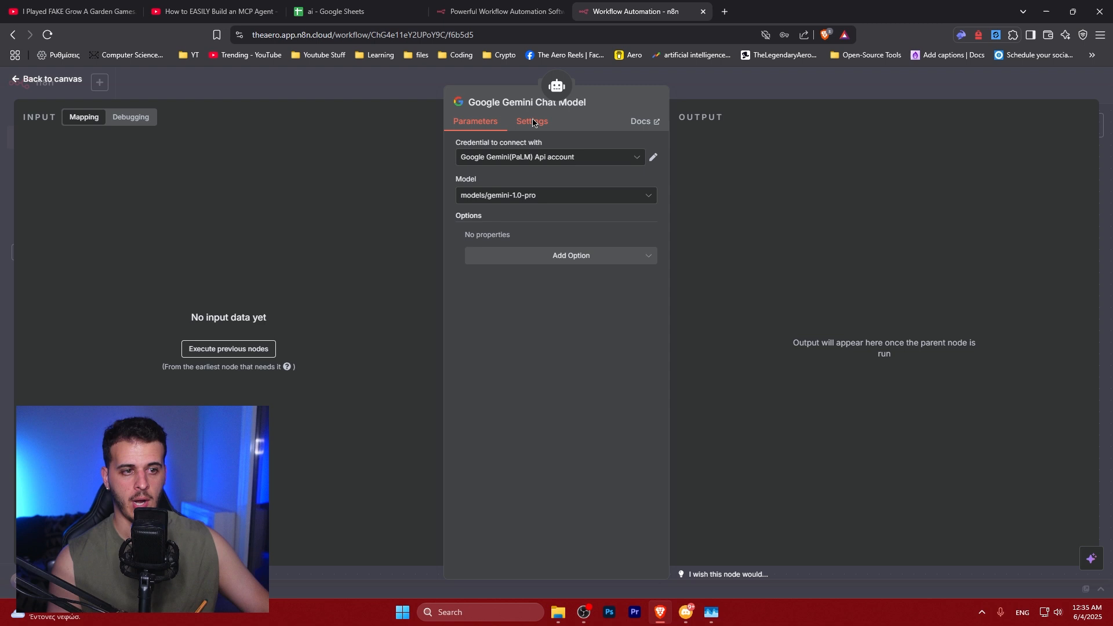
Start creating a new Google Gemini credential for the chat model
left_click(524, 157)
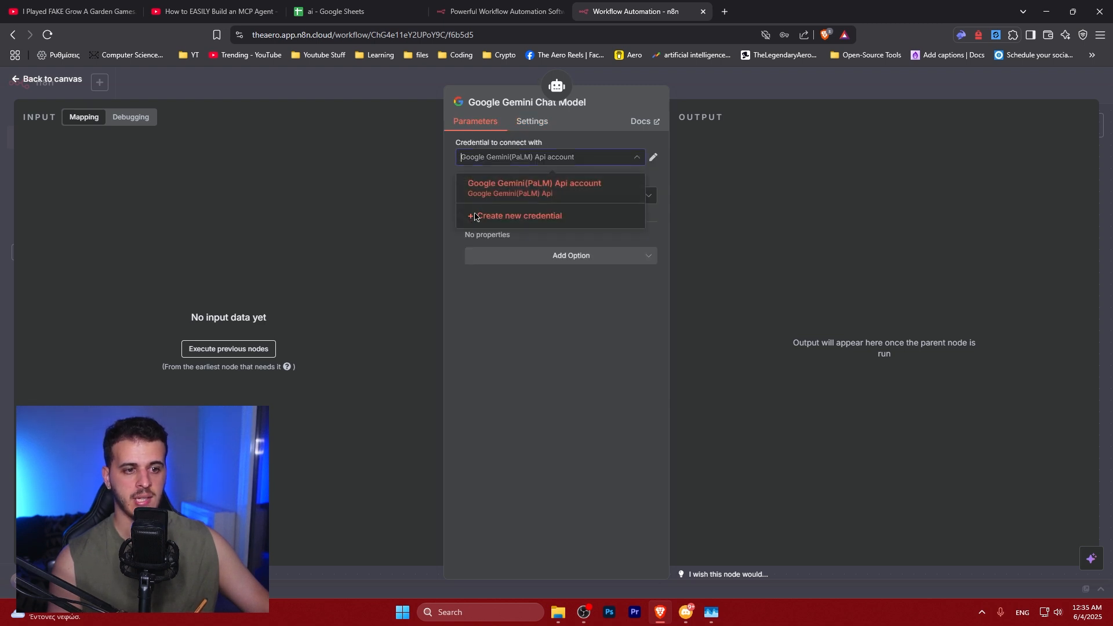
left_click(502, 223)
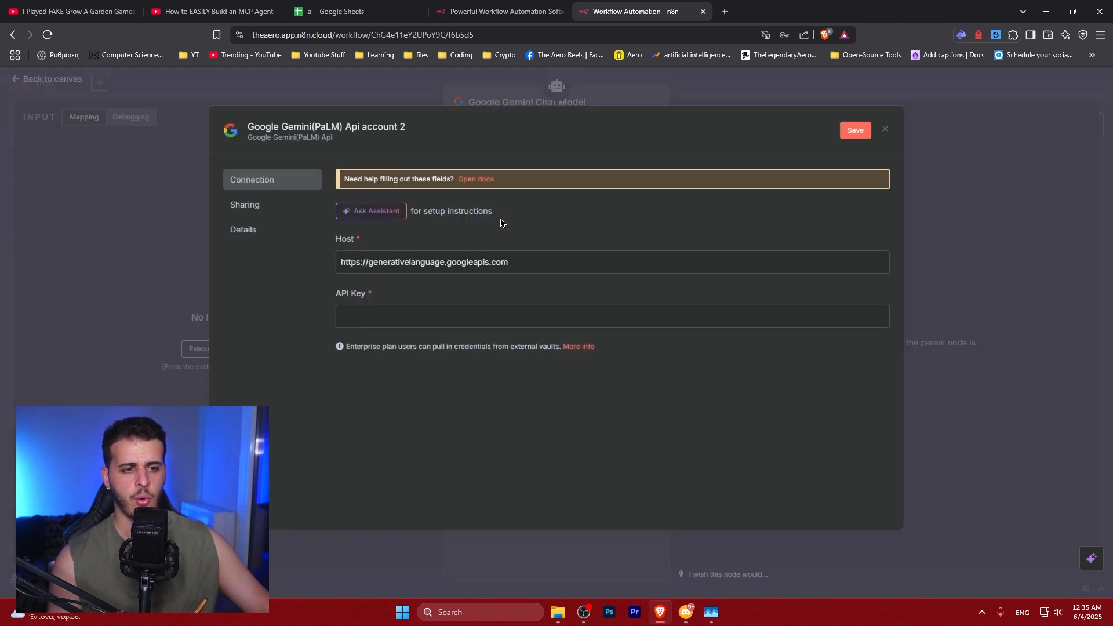
left_click_drag(495, 263, 392, 296)
triple_click(357, 265)
left_click(375, 319)
left_click(393, 296)
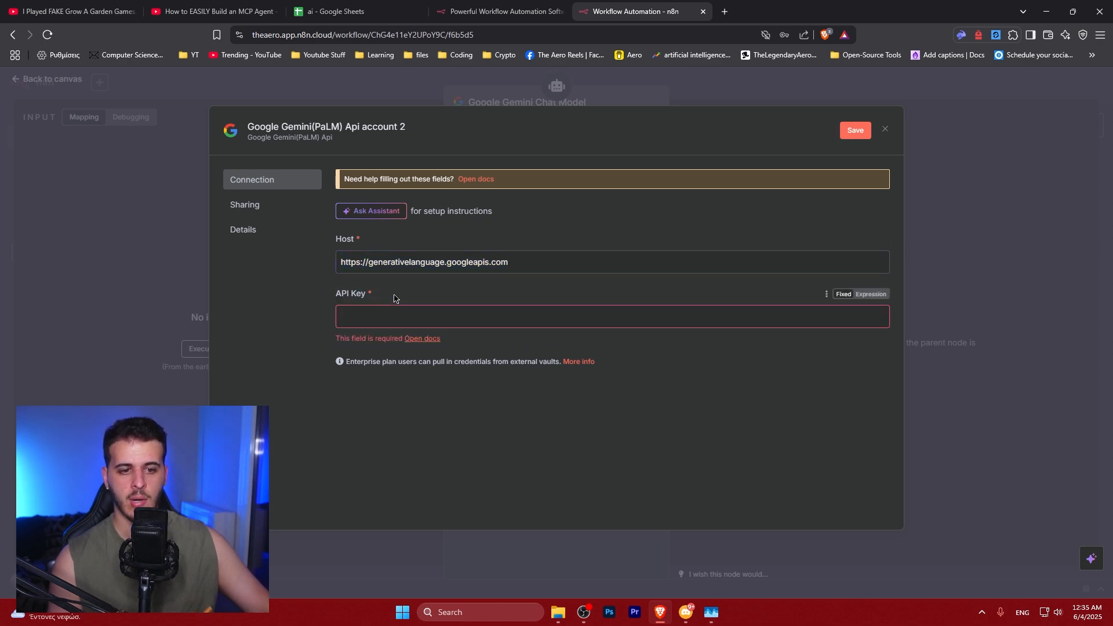
Open Google AI Studio in a new tab and go to its API Keys page
left_click(722, 18)
type("aistu")
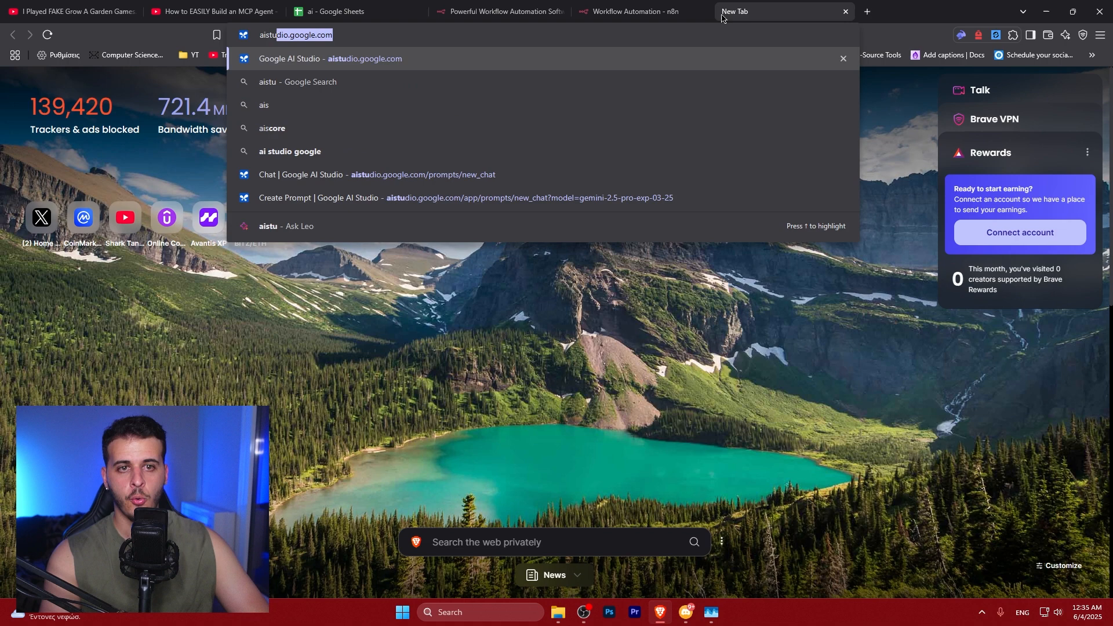
key("Return")
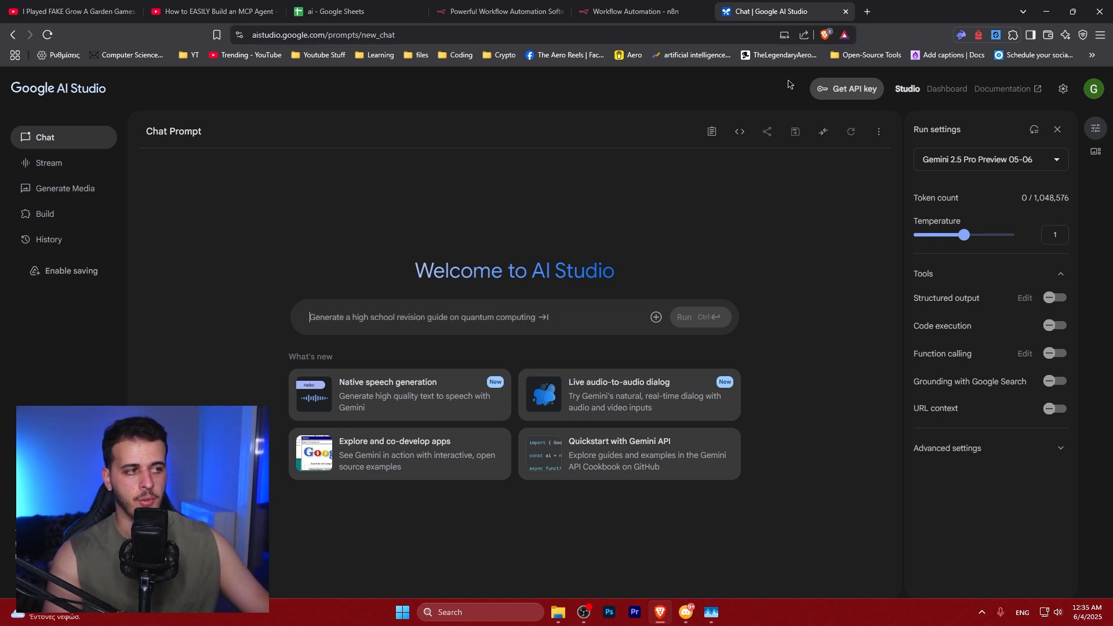
left_click(846, 89)
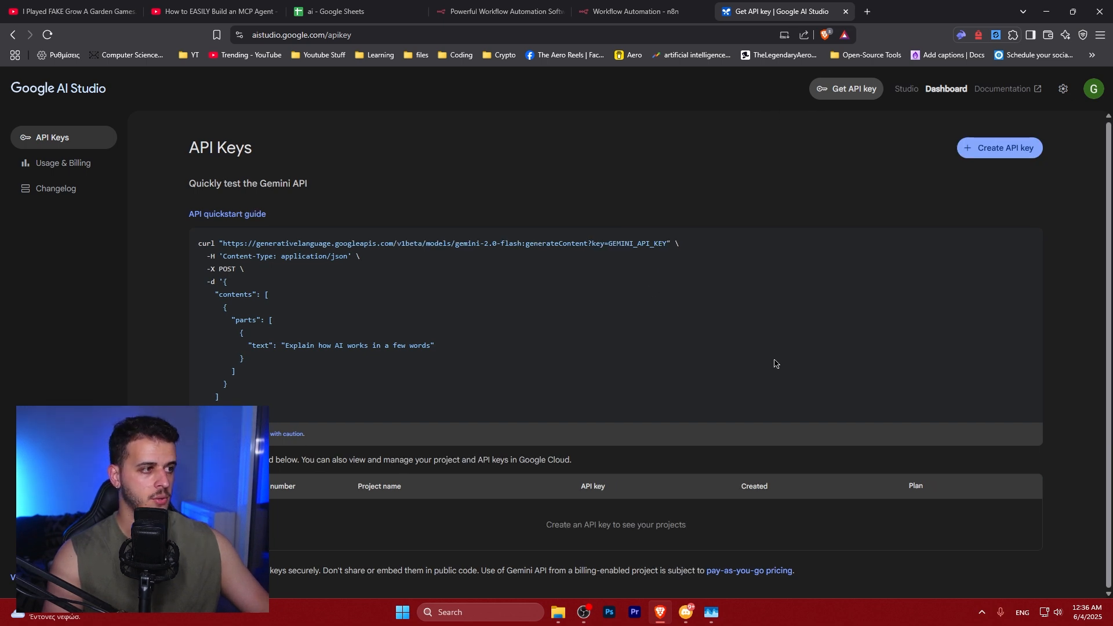
left_click_drag(541, 524, 729, 539)
left_click(730, 539)
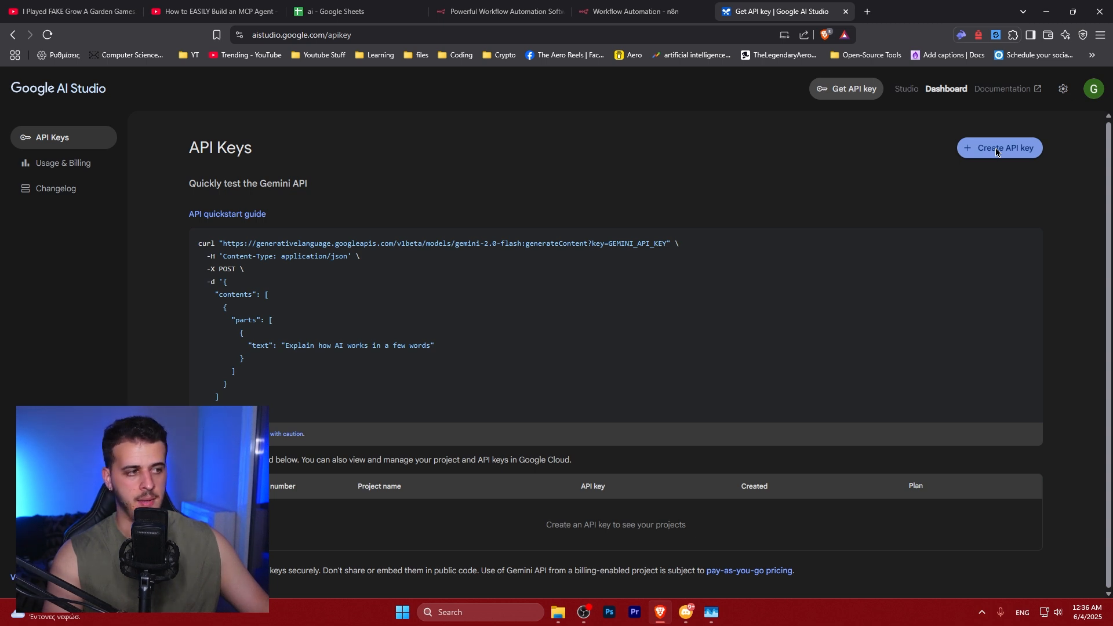
Return to n8n and close the new credential dialog without saving
left_click(636, 12)
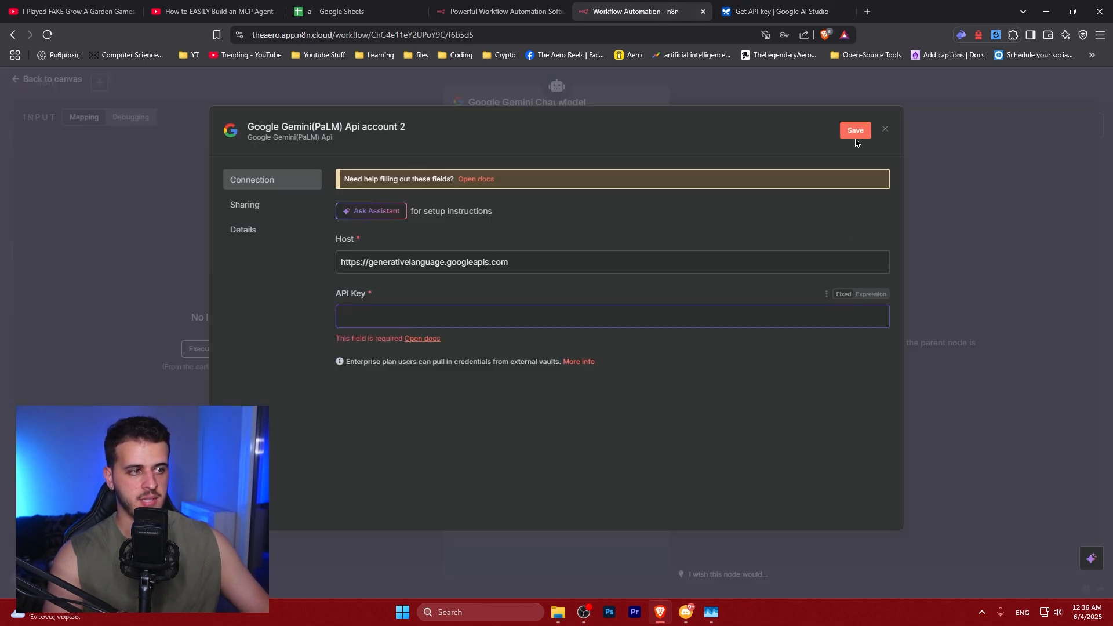
left_click(887, 132)
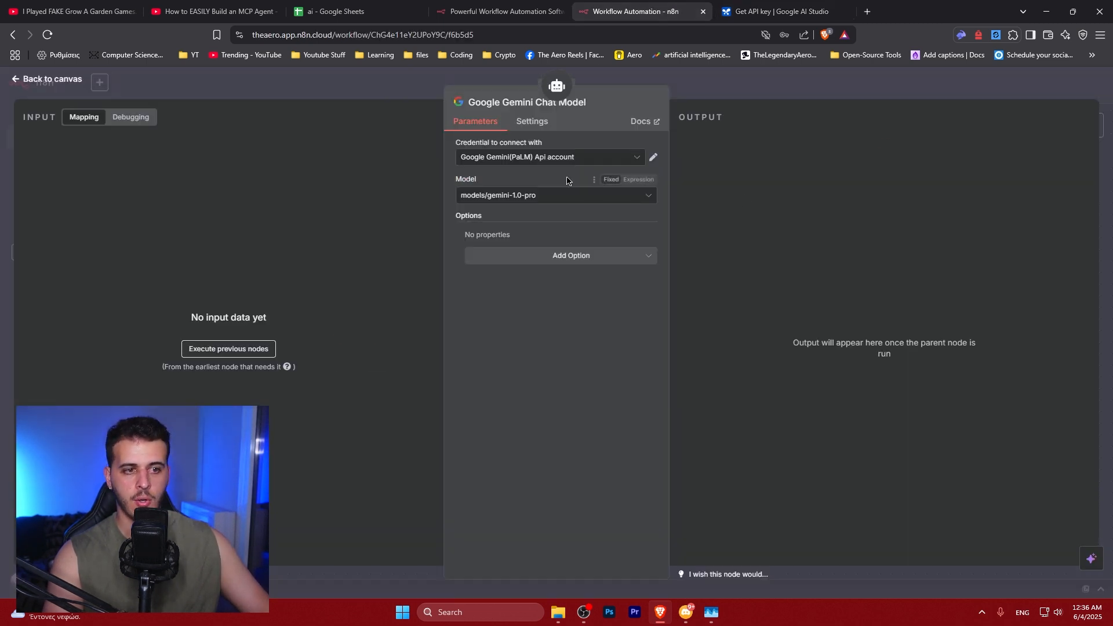
Review the available Gemini models in Google AI Studio's model list
left_click(811, 11)
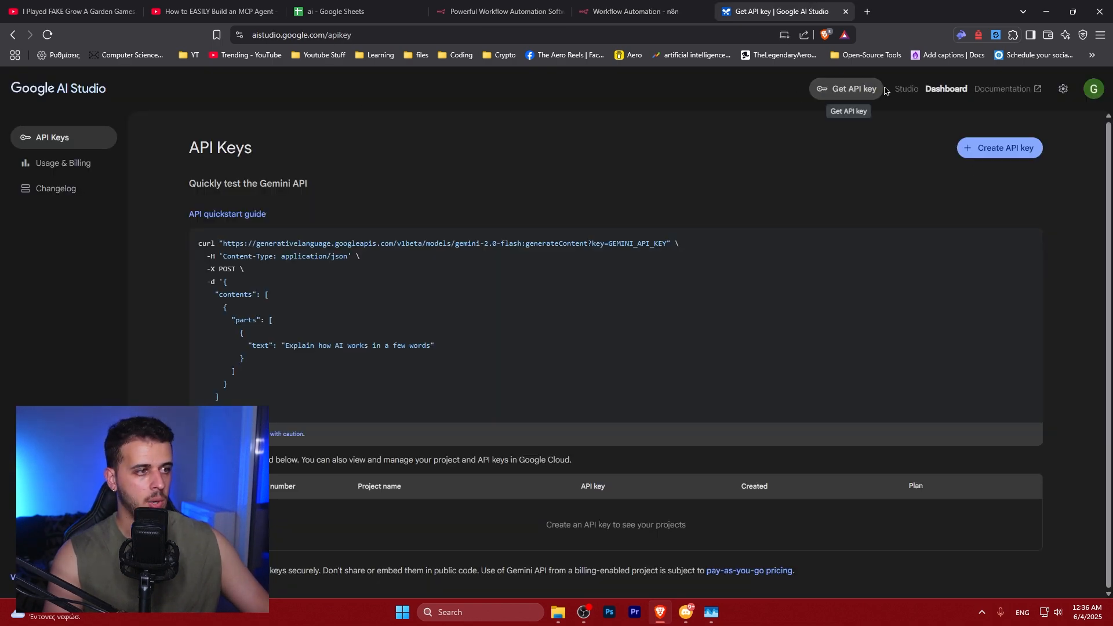
left_click(907, 89)
left_click(636, 12)
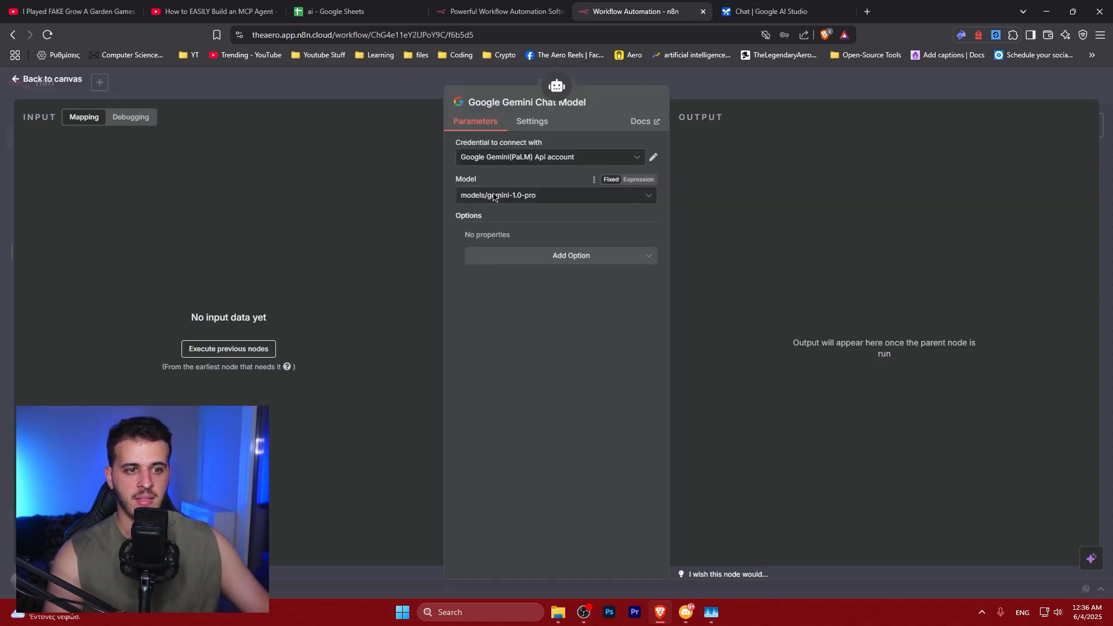
left_click(771, 11)
left_click(1009, 161)
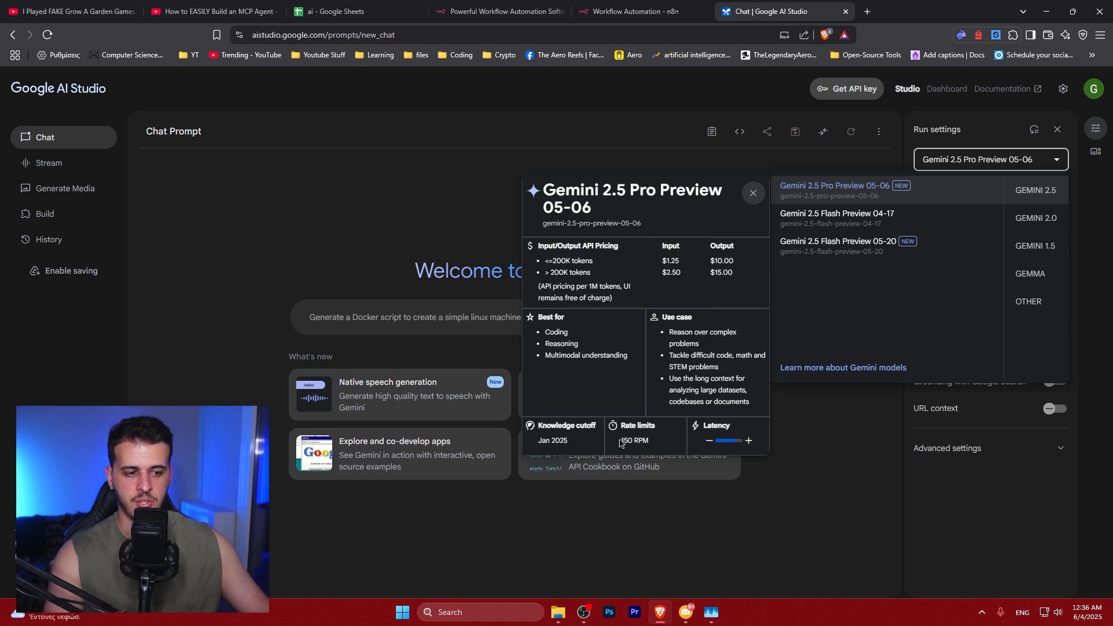
Compare the pricing and rate limits of the Gemini 2.5 Pro and Flash preview models in Google AI Studio
left_click_drag(634, 442, 650, 444)
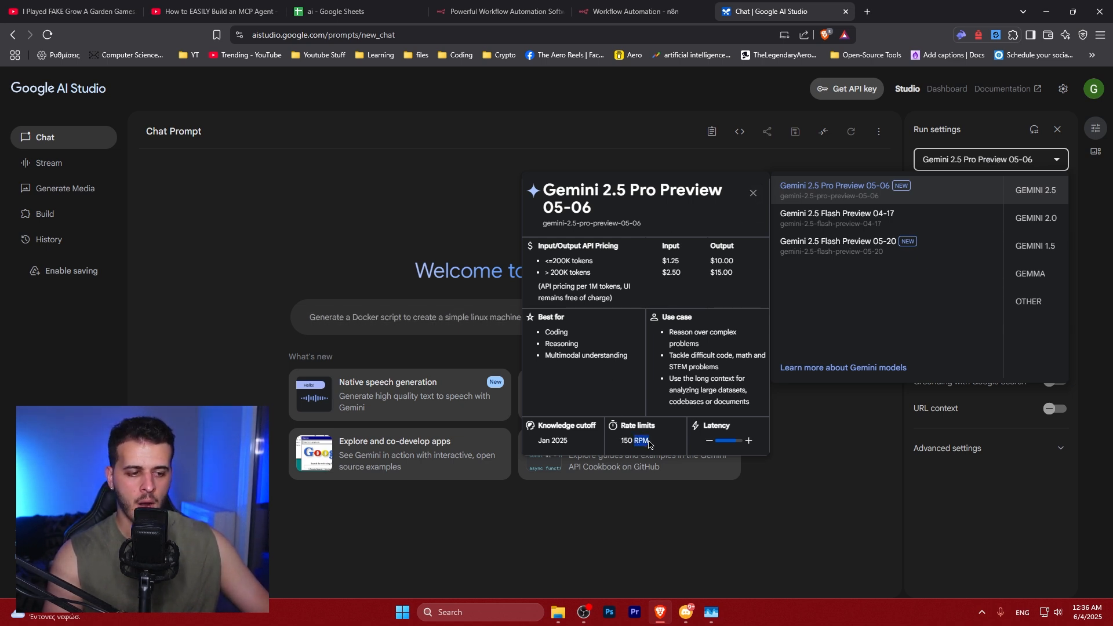
left_click(635, 445)
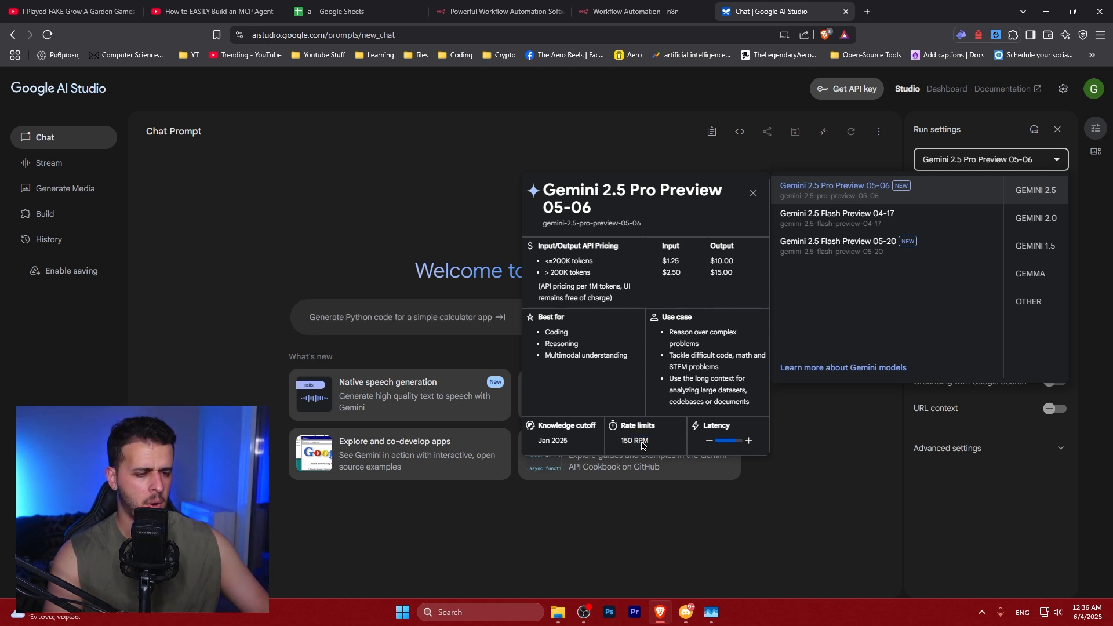
left_click(844, 224)
left_click(992, 160)
left_click(841, 247)
left_click(992, 160)
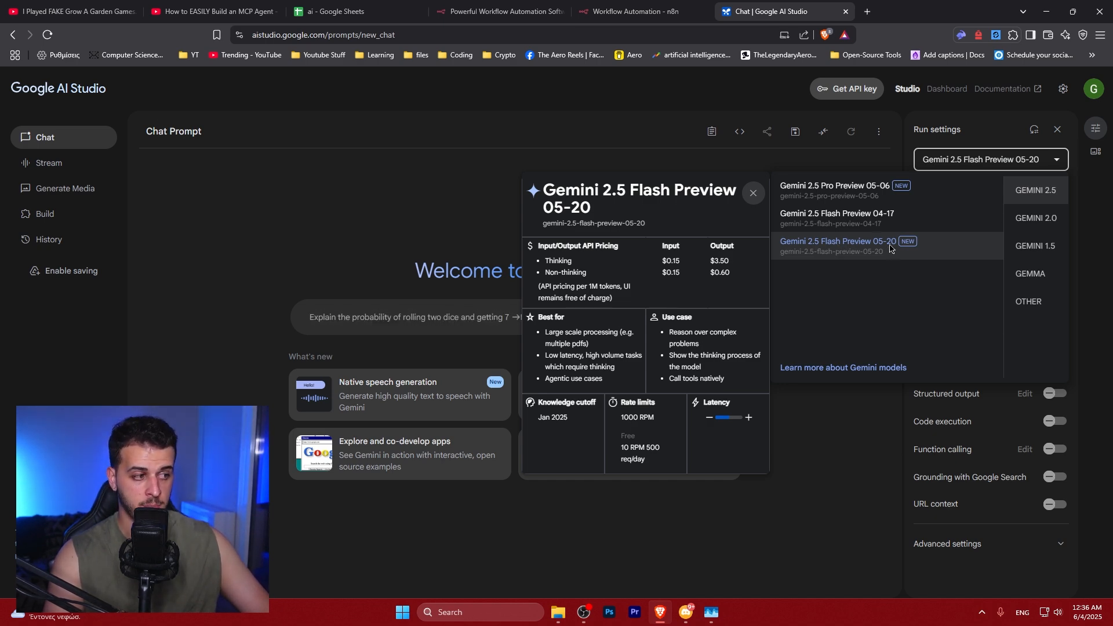
left_click_drag(621, 448, 652, 462)
left_click(651, 461)
left_click(653, 463)
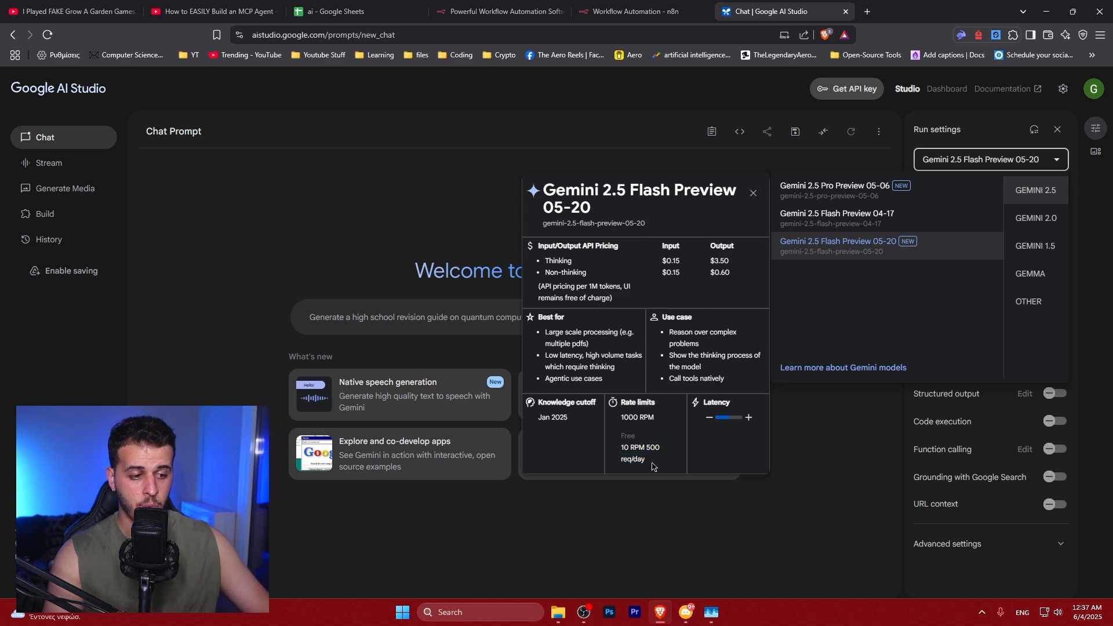
Back in n8n, set the Gemini chat model to models/gemini-2.5-flash-preview-05-20
left_click(643, 11)
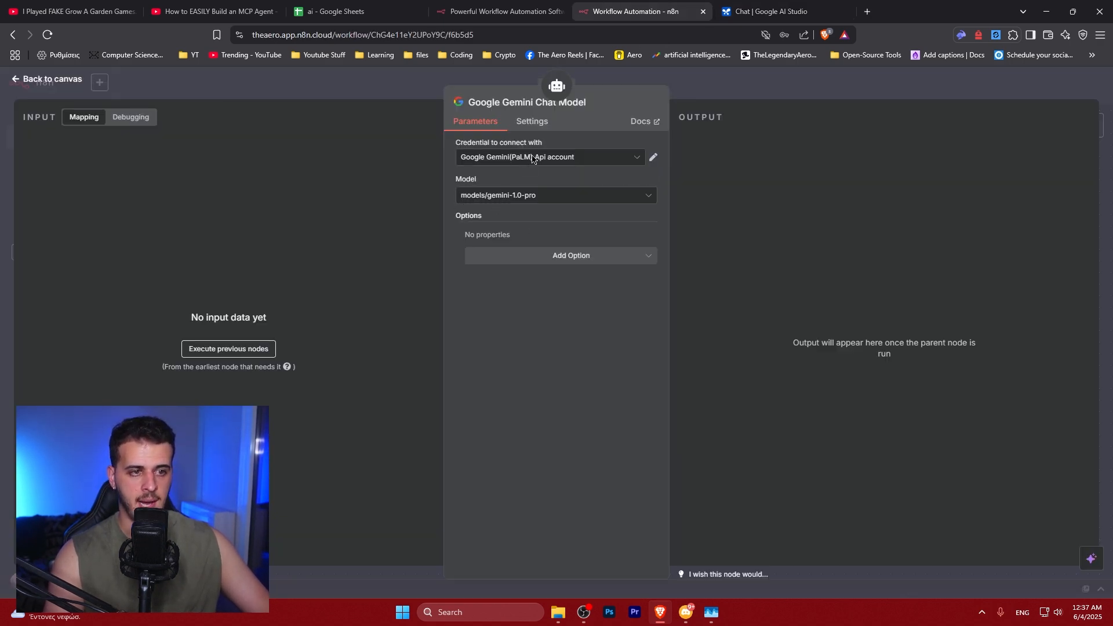
left_click(511, 196)
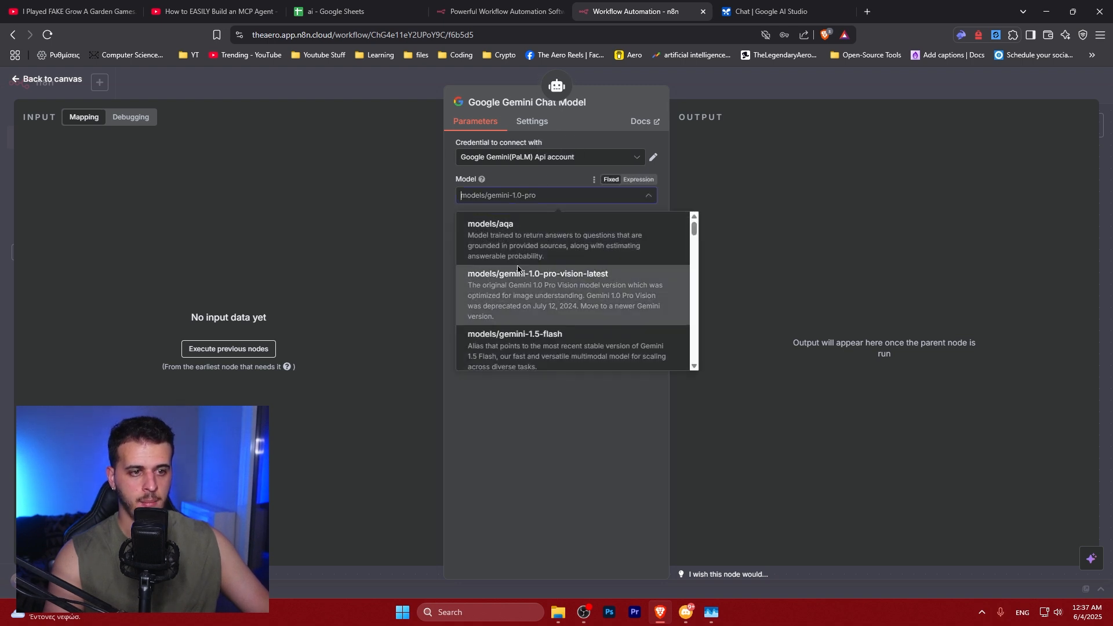
scroll(517, 250, "down", 3)
type("2.5")
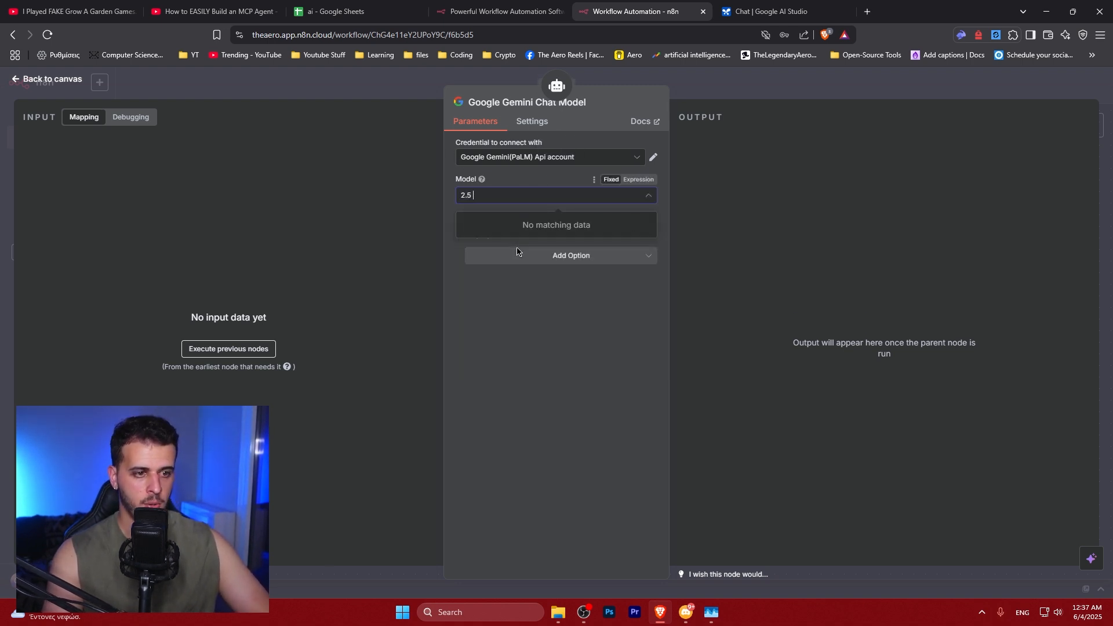
key("BackSpace")
type("-flash")
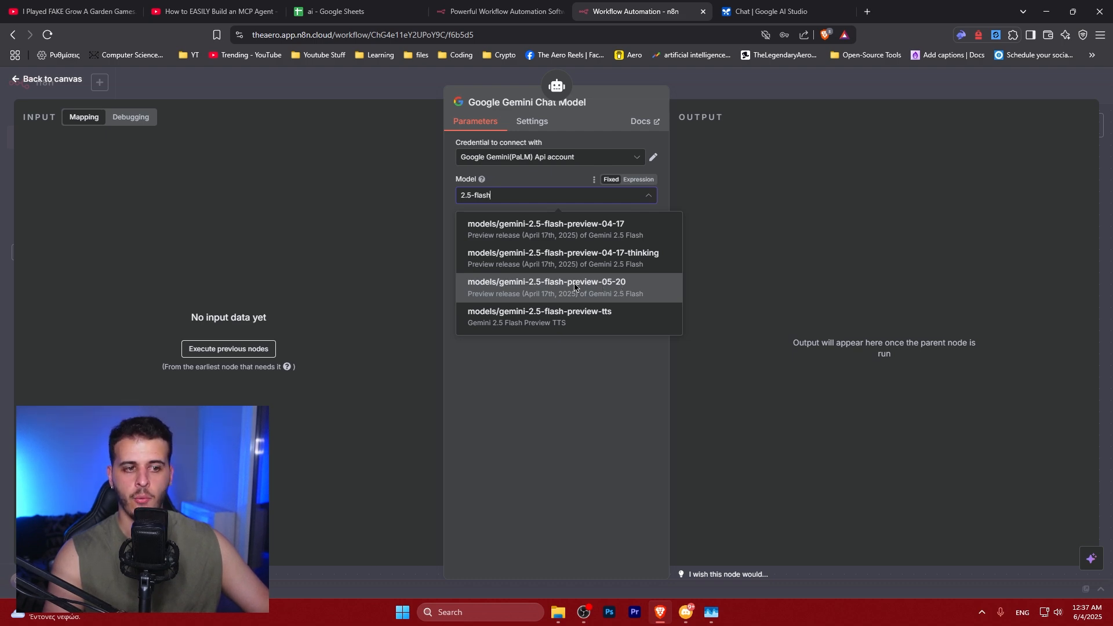
left_click(753, 11)
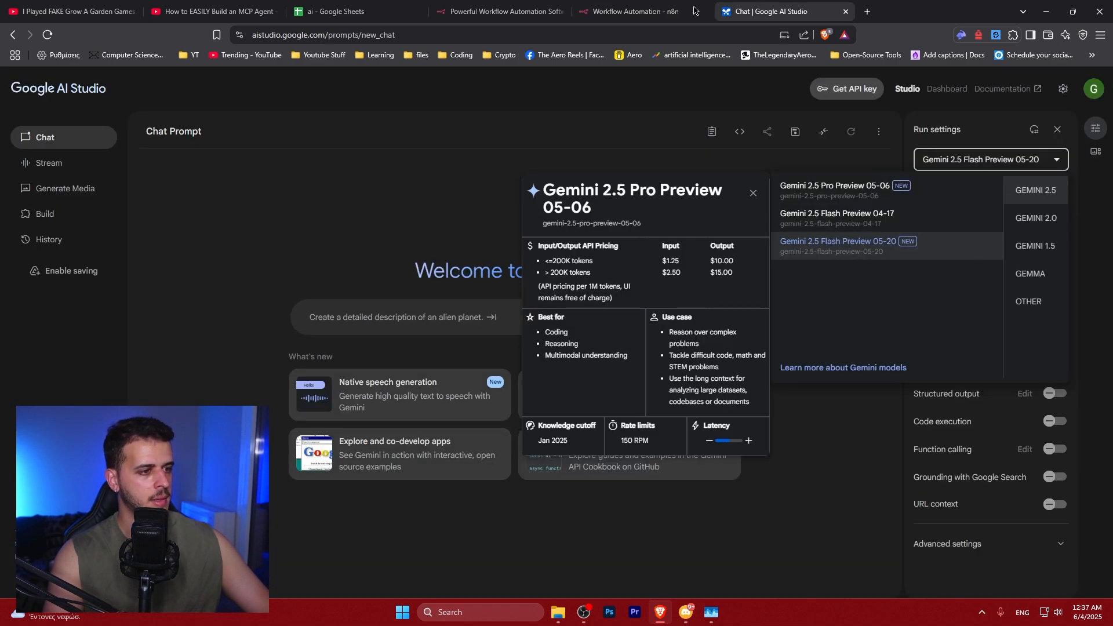
left_click(673, 10)
type("2.5")
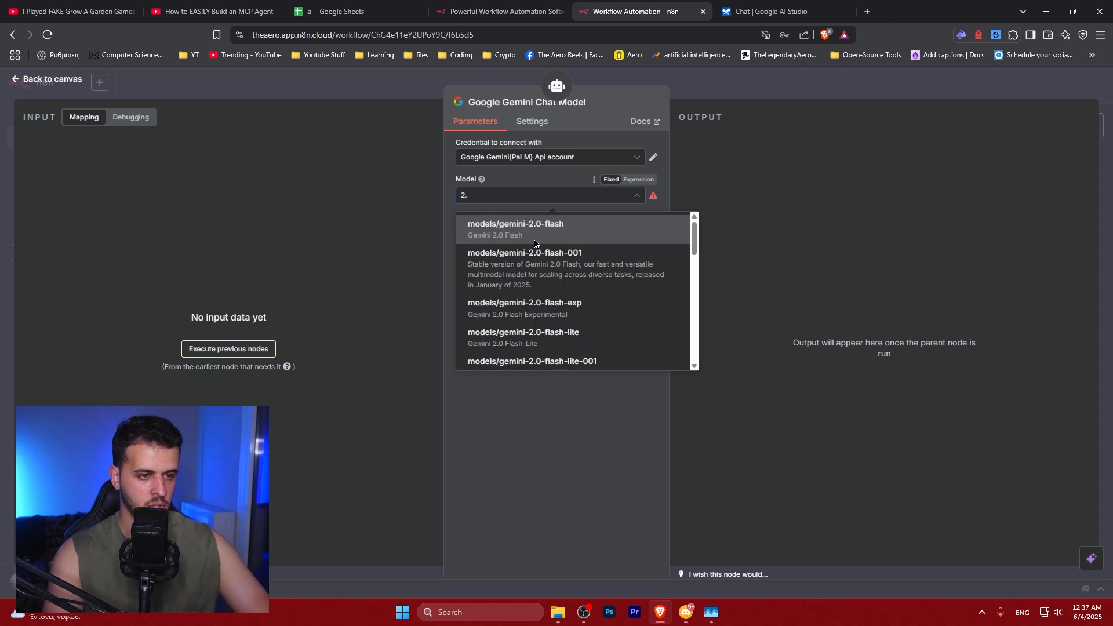
type(" fla")
left_click(538, 293)
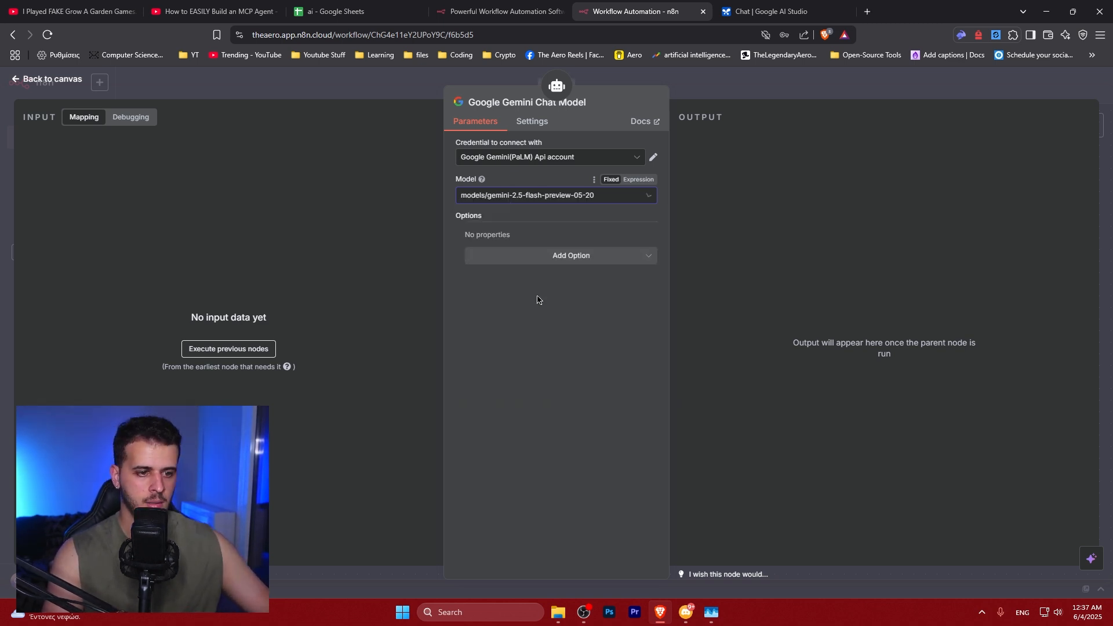
left_click(551, 258)
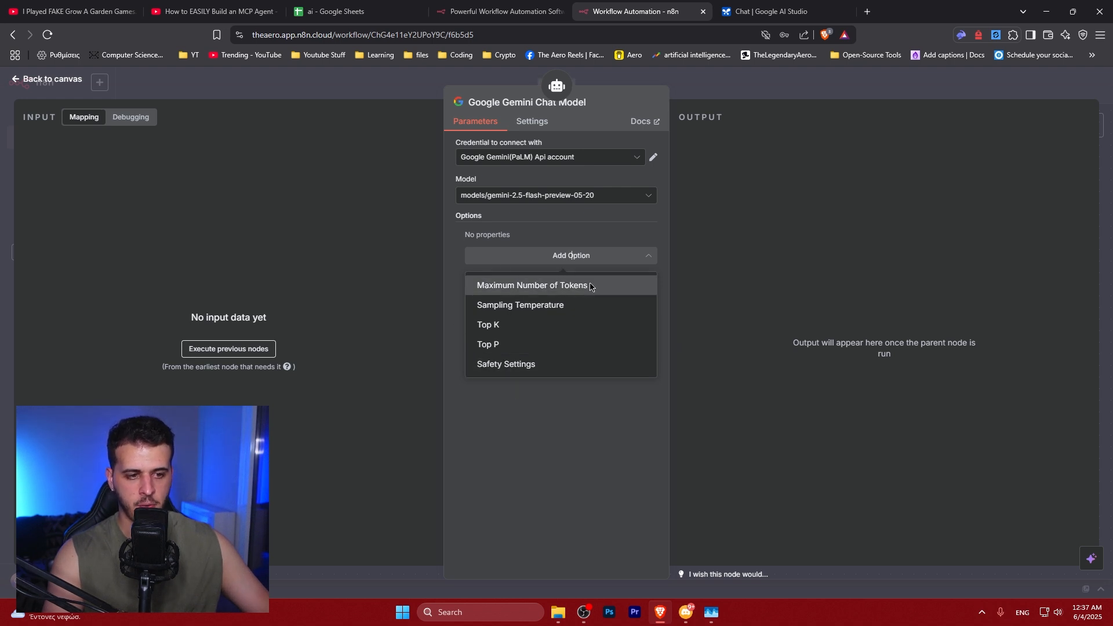
left_click(607, 283)
double_click(518, 252)
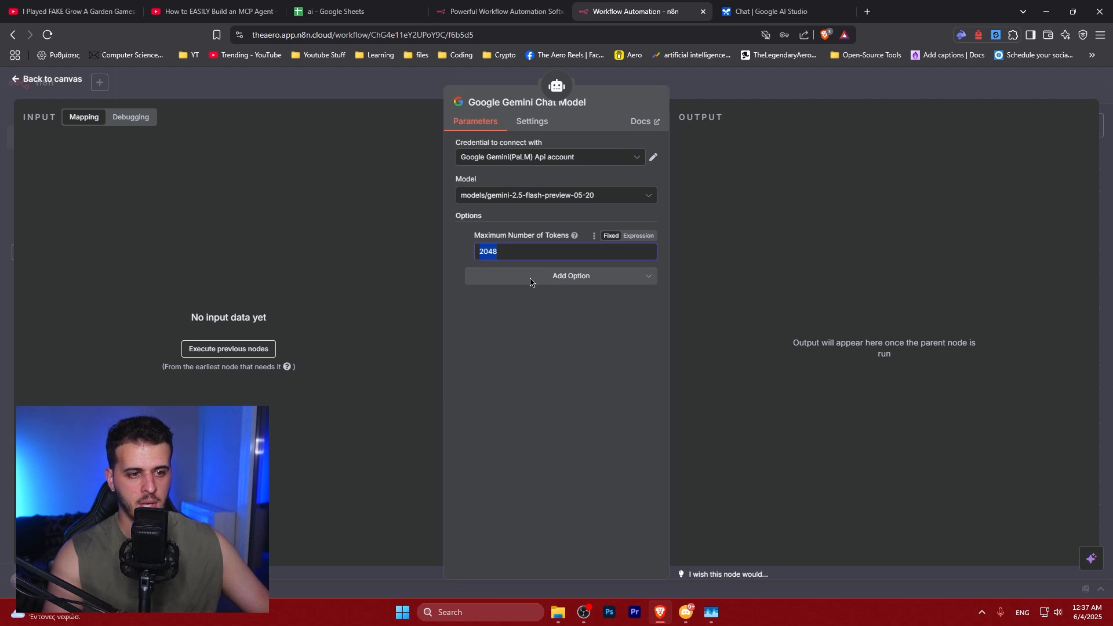
left_click(469, 236)
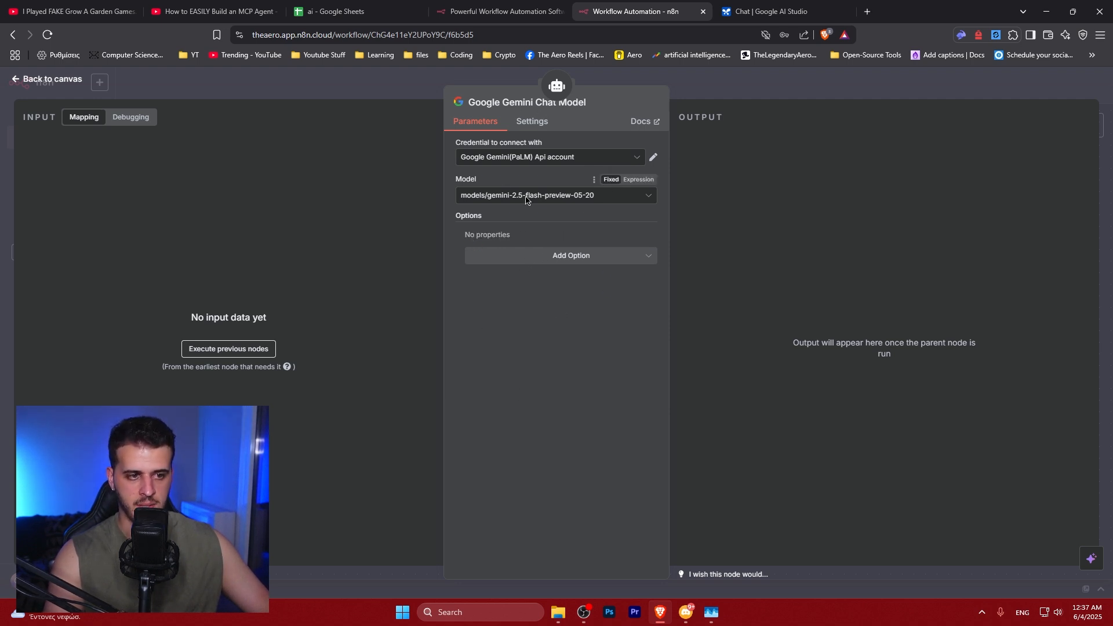
Save the workflow and return to the canvas
key("ctrl+s")
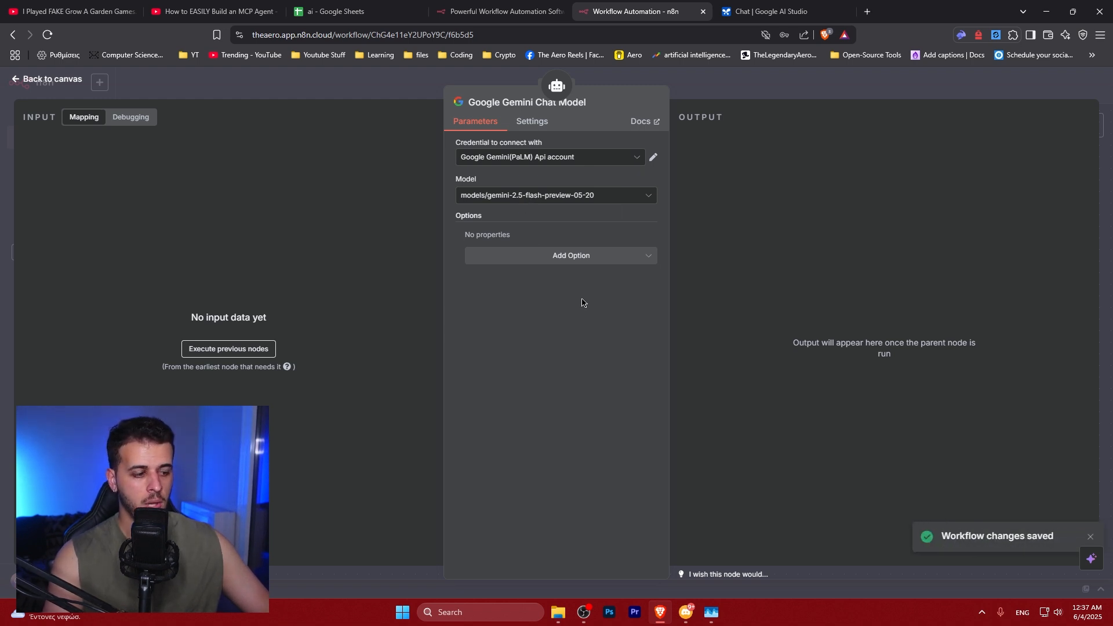
key("Escape")
left_click_drag(455, 458, 397, 447)
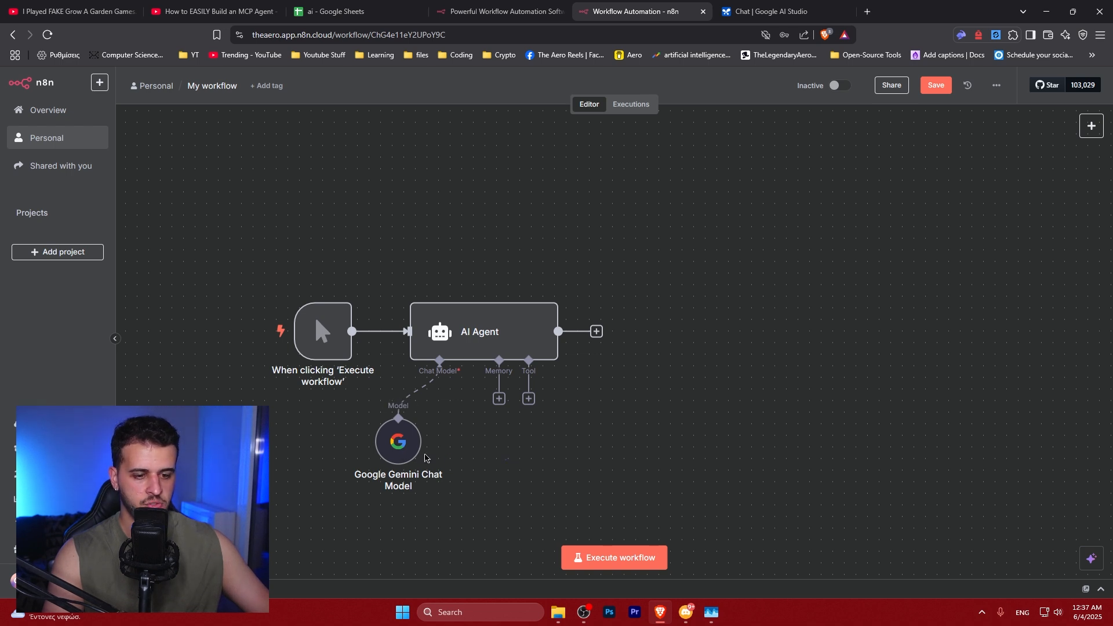
left_click_drag(283, 479, 378, 408)
left_click_drag(480, 383, 515, 382)
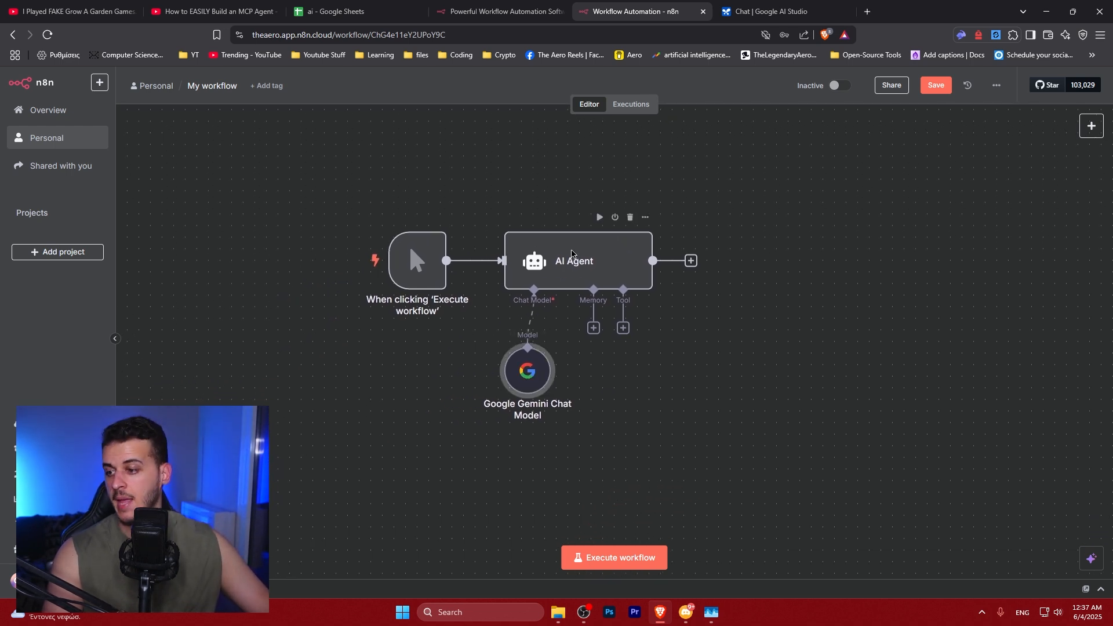
Browse the memory and tool options available for the AI Agent
left_click(594, 328)
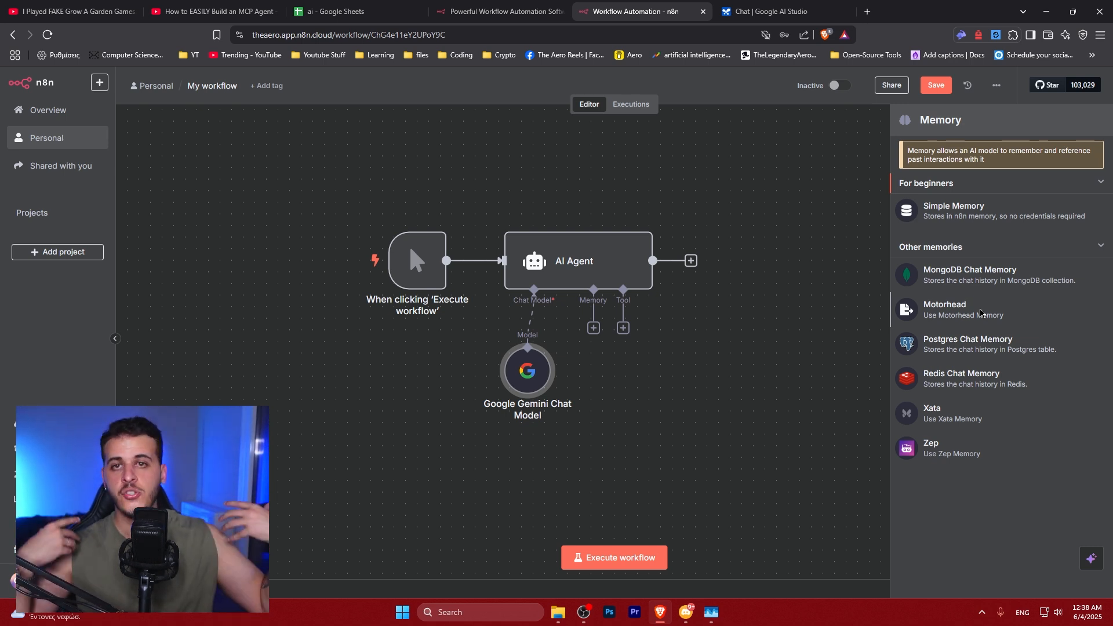
left_click(708, 366)
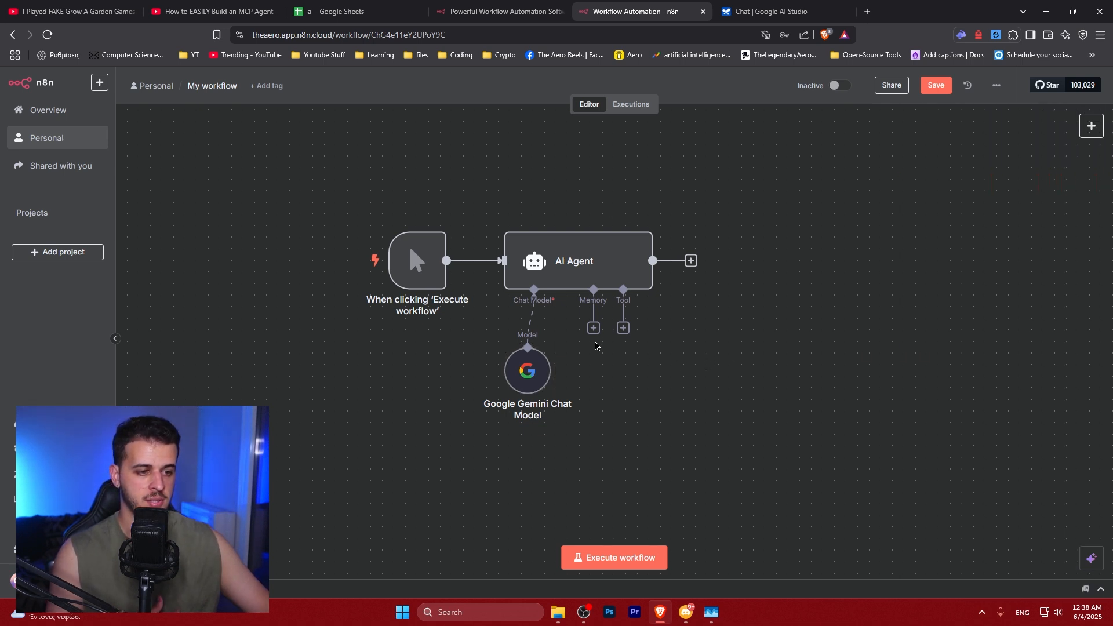
left_click(623, 329)
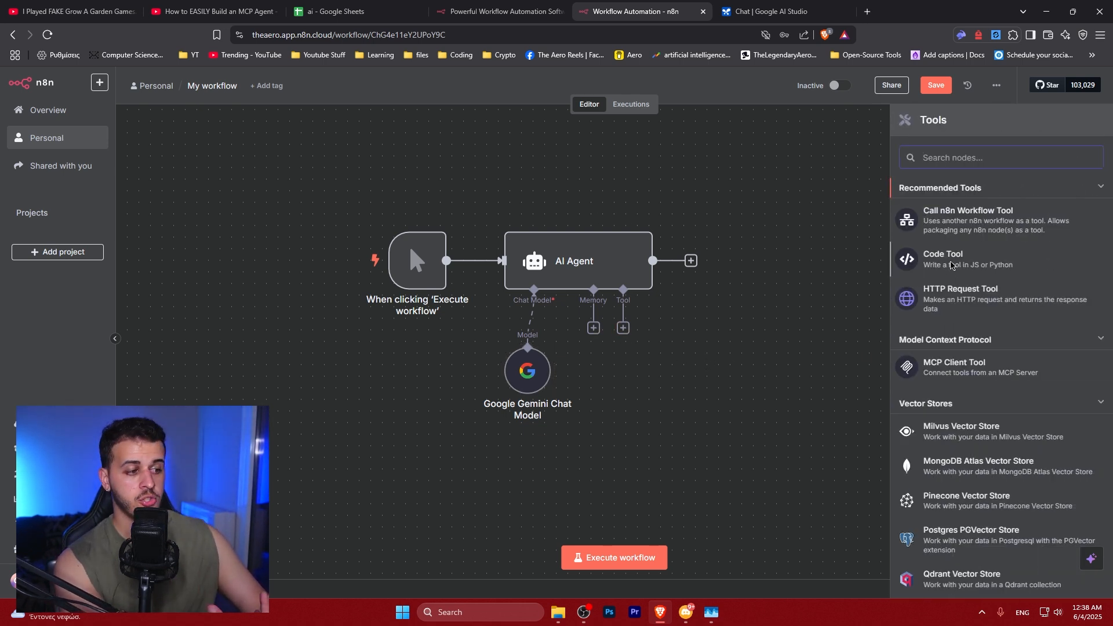
scroll(939, 332, "down", 4)
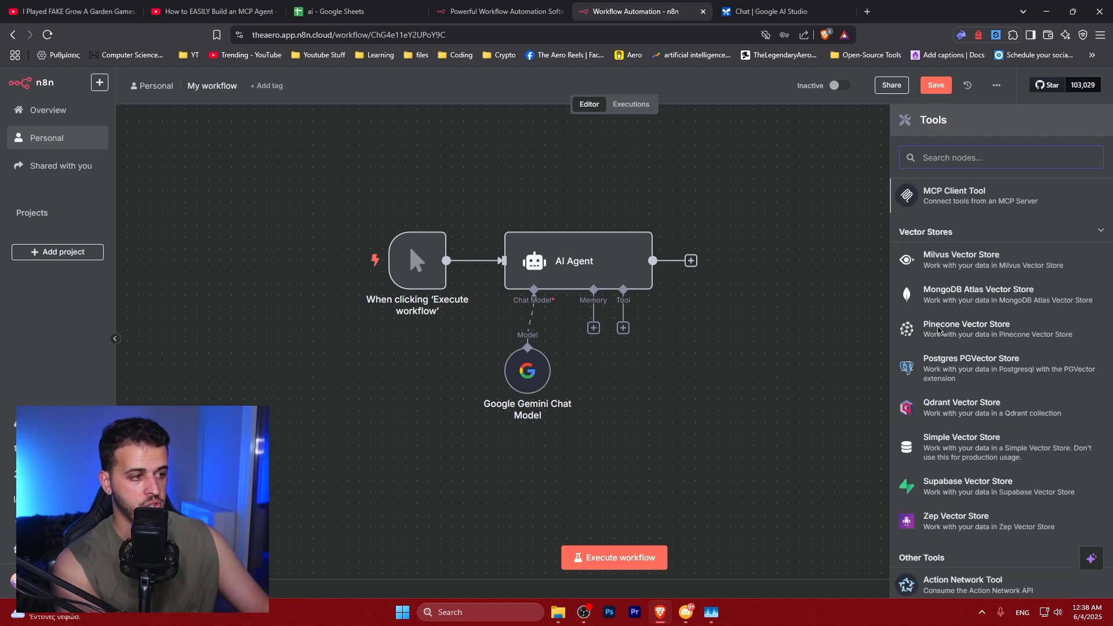
scroll(940, 333, "down", 4)
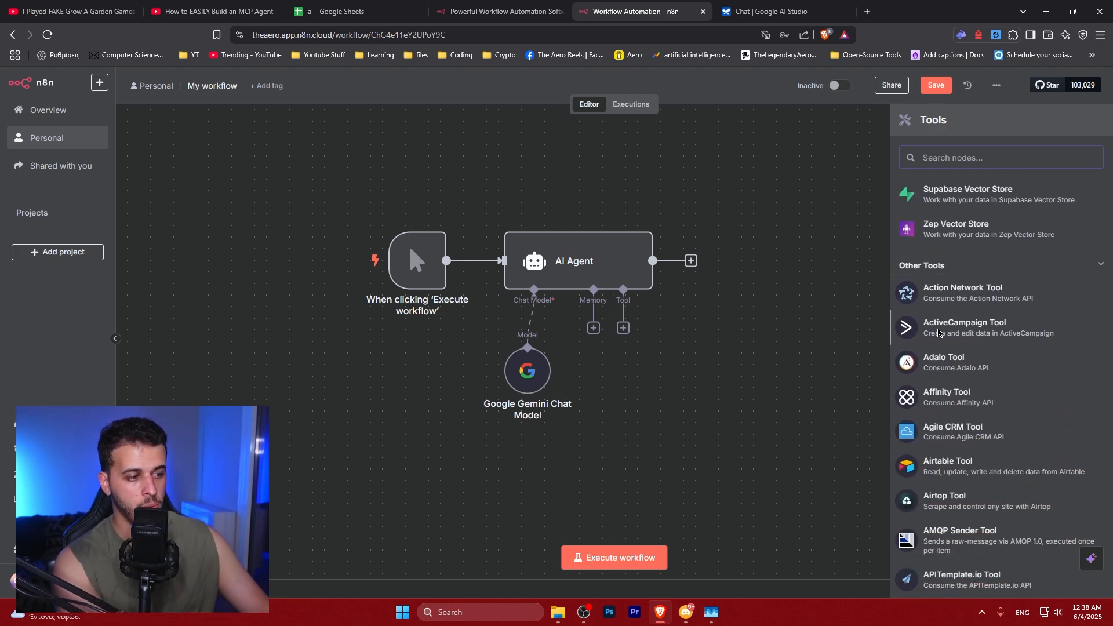
scroll(940, 332, "up", 8)
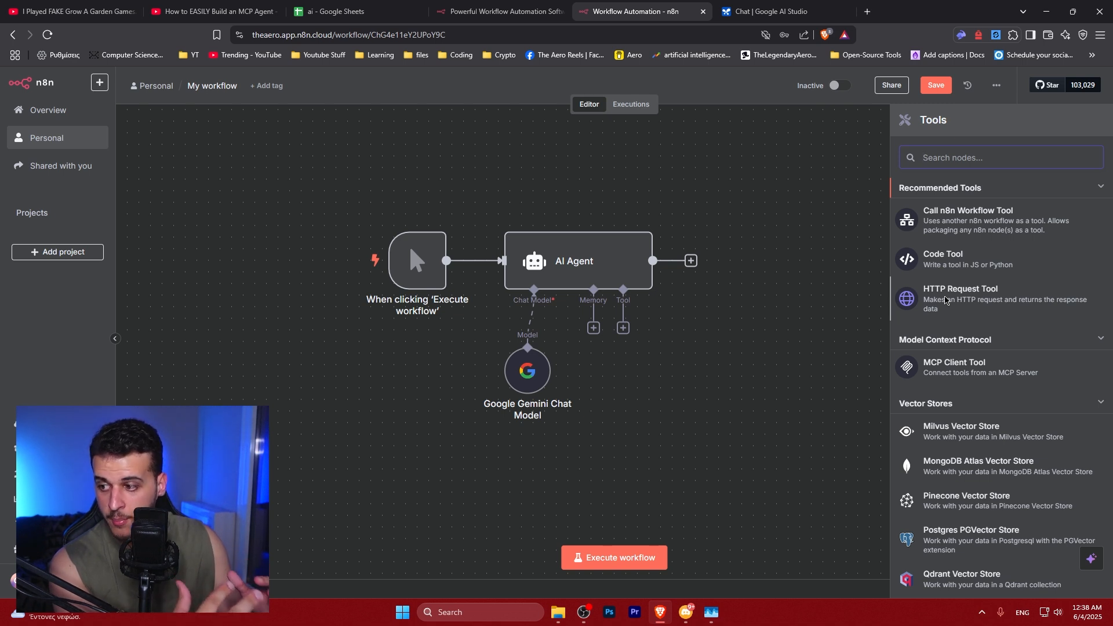
left_click(812, 310)
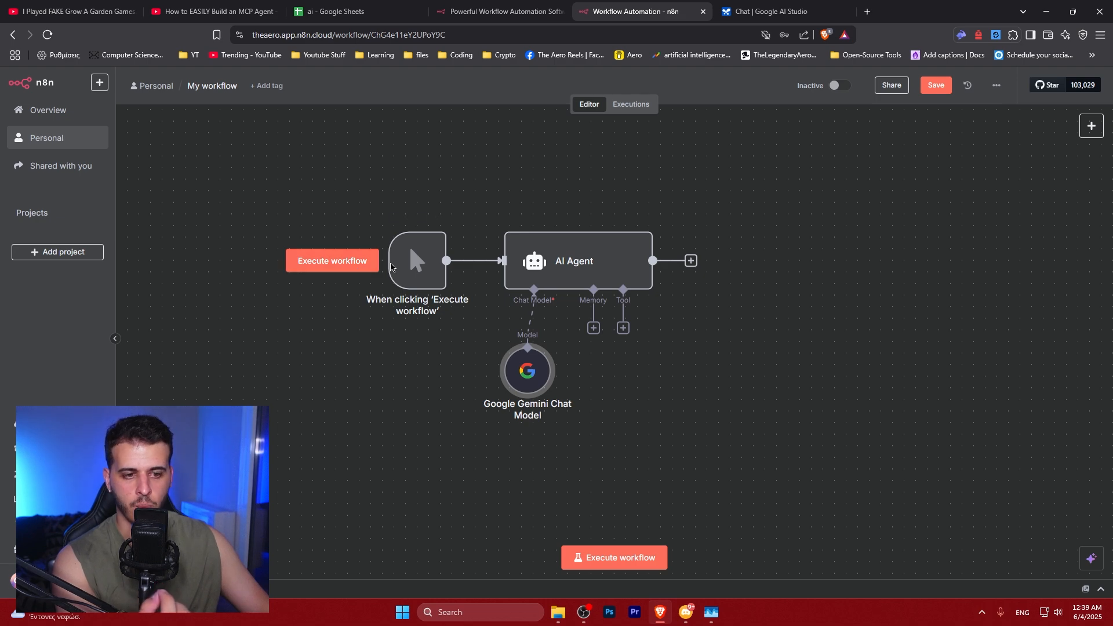
Open the AI Agent and review its prompt and system message
double_click(564, 261)
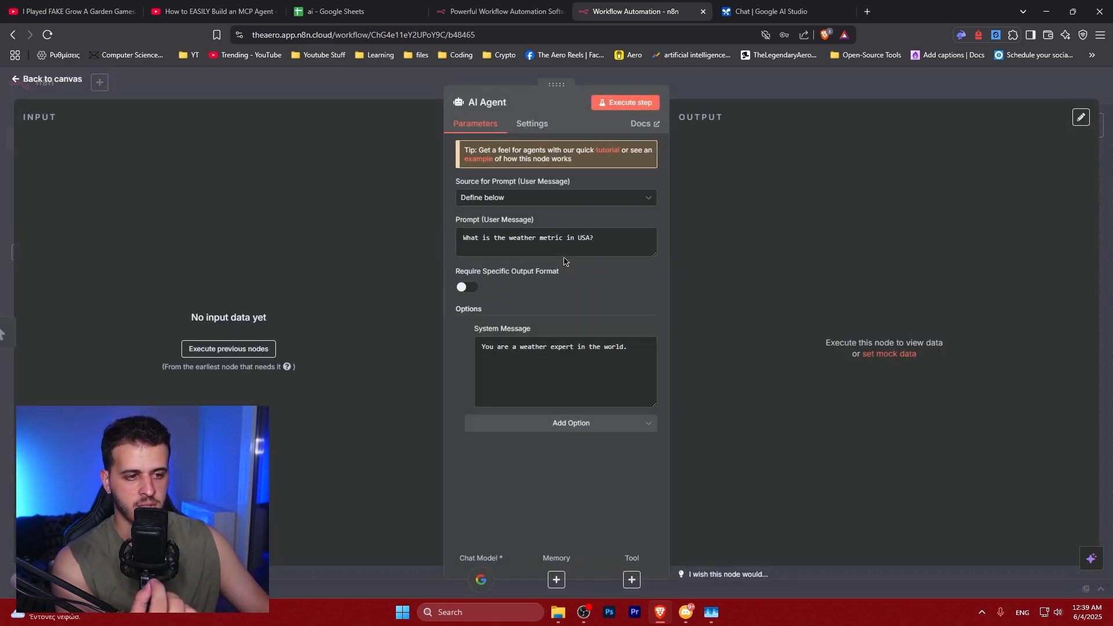
triple_click(590, 248)
left_click(780, 5)
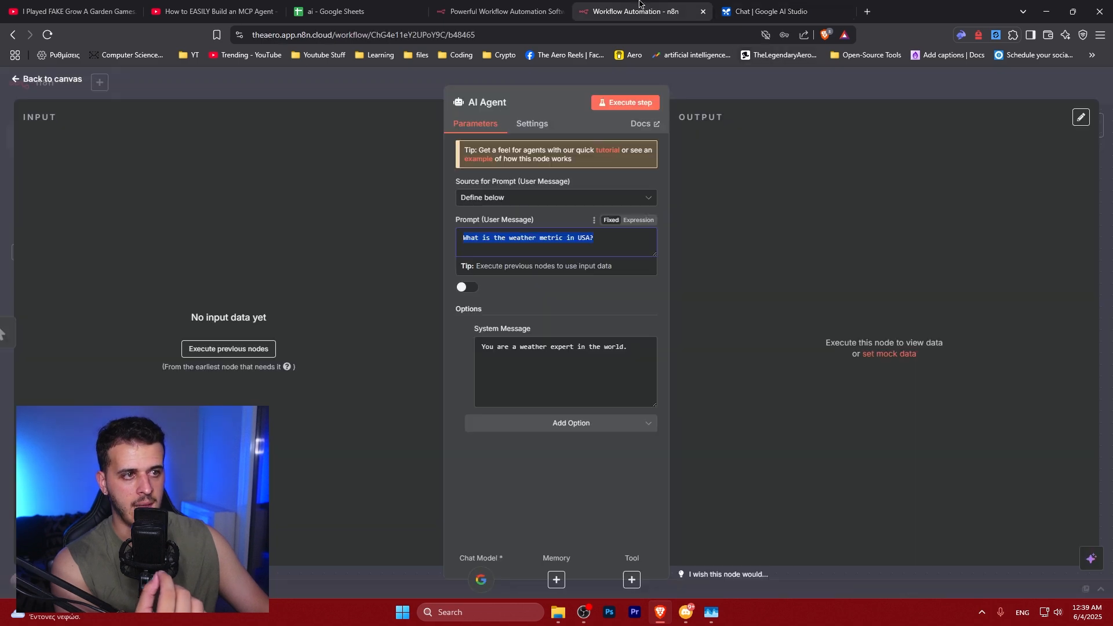
left_click(638, 11)
left_click(500, 245)
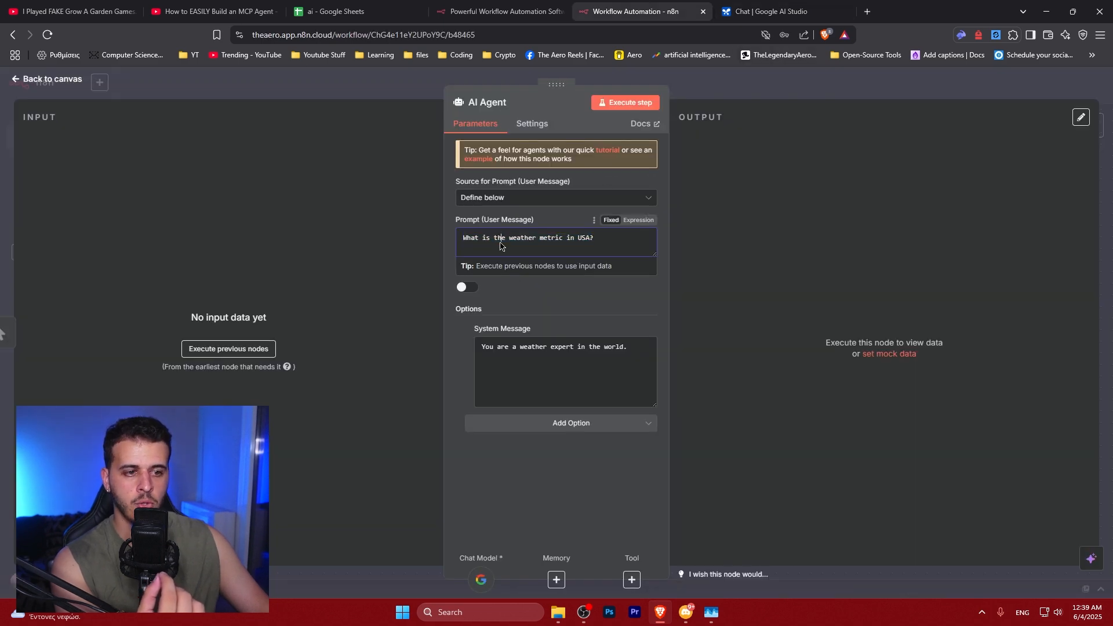
left_click_drag(609, 240, 441, 239)
left_click(561, 237)
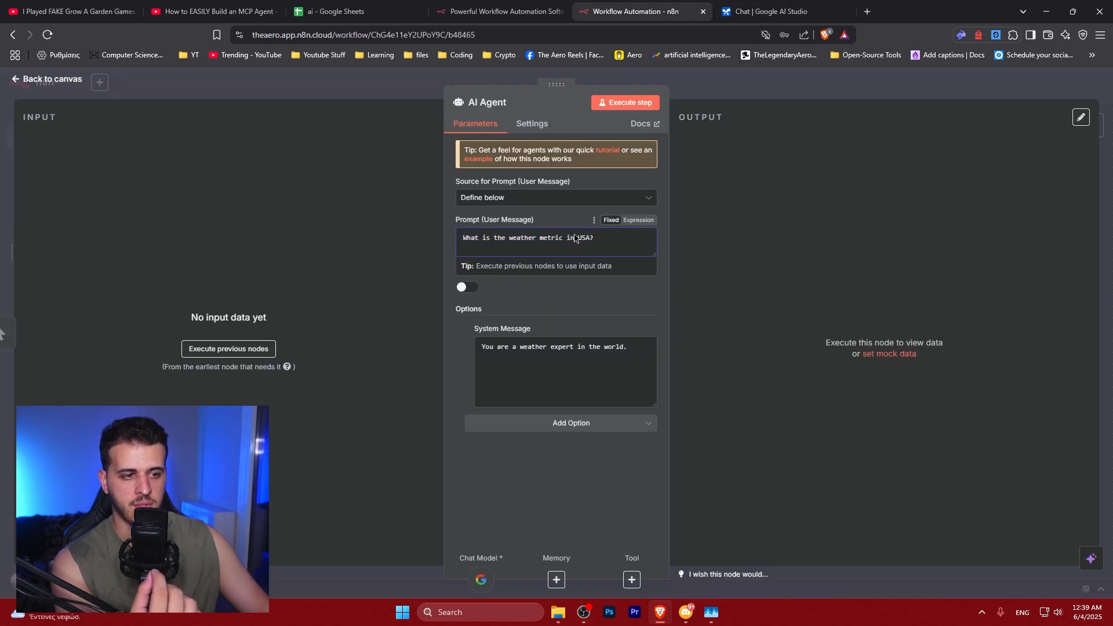
left_click(567, 350)
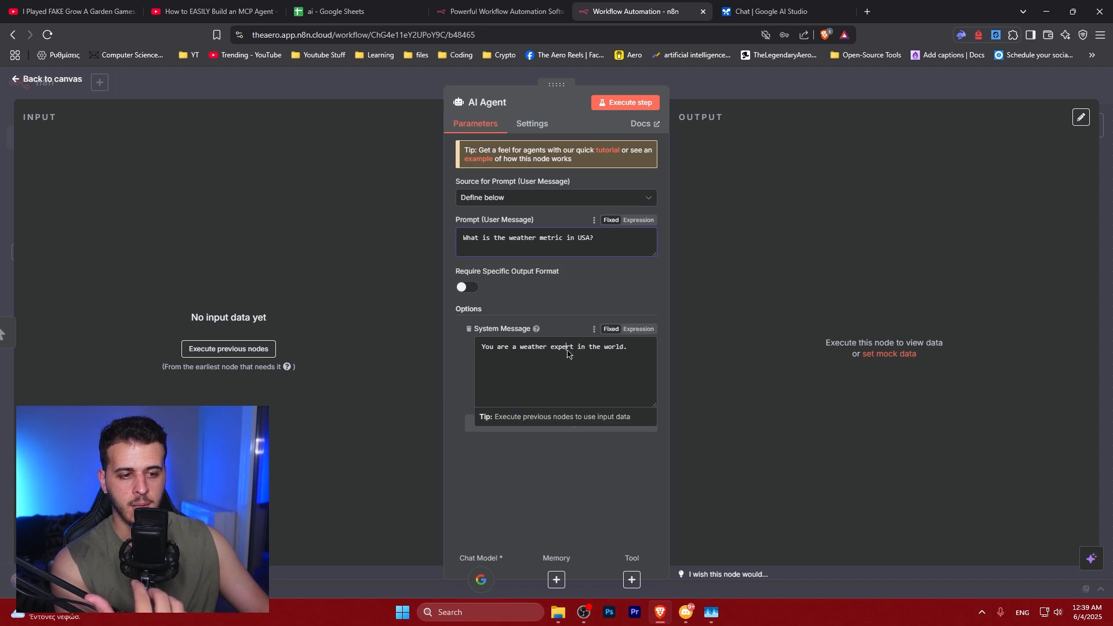
left_click_drag(638, 352, 480, 346)
left_click(579, 348)
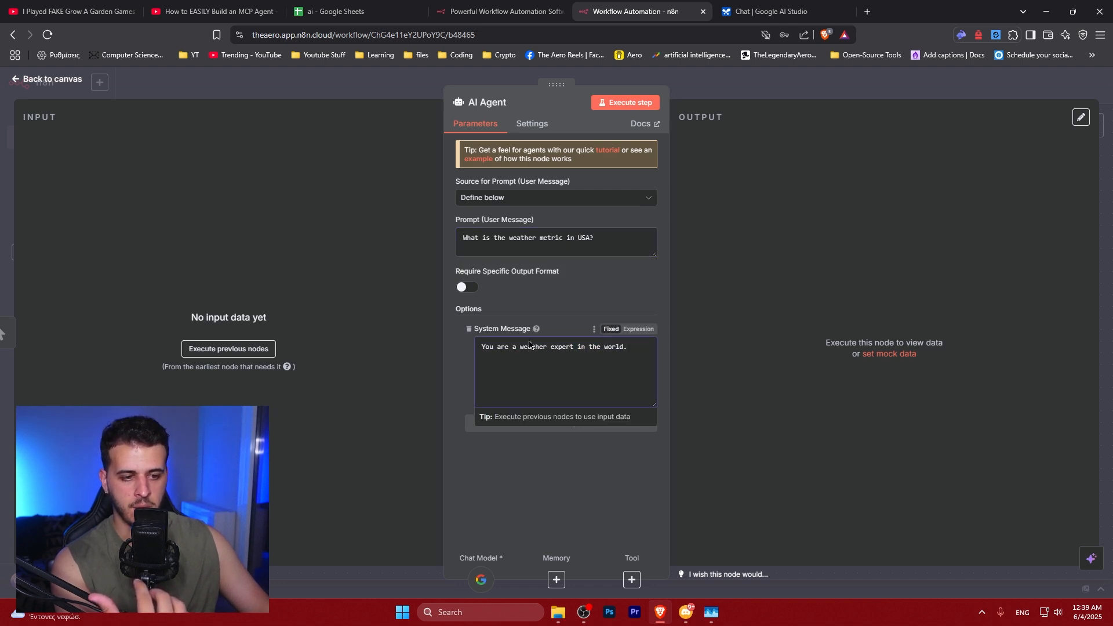
mouse_move(538, 330)
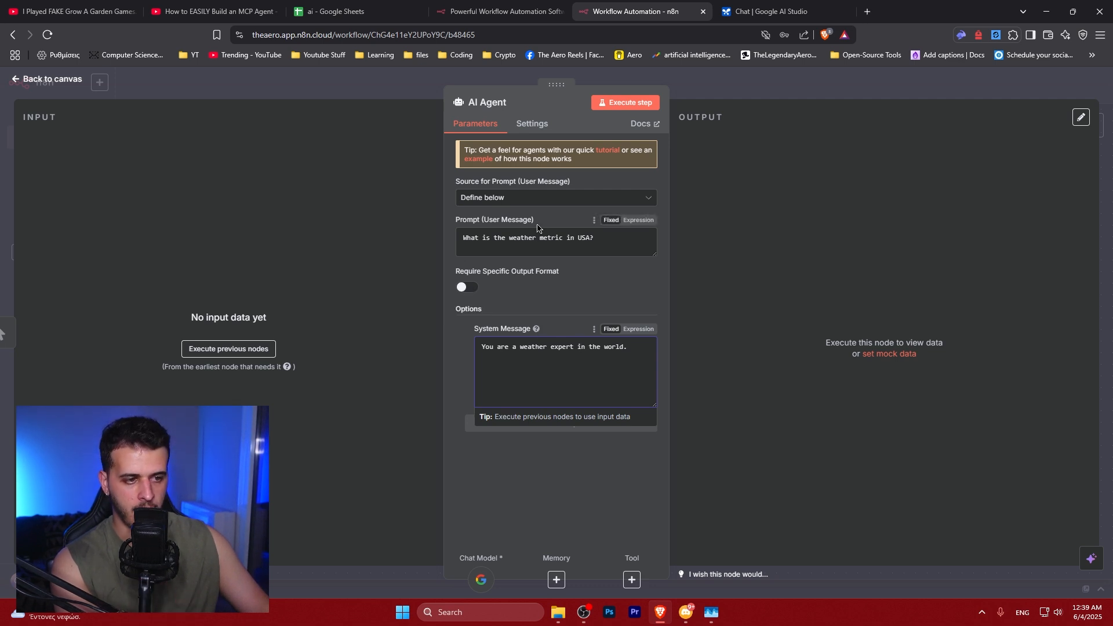
key("Escape")
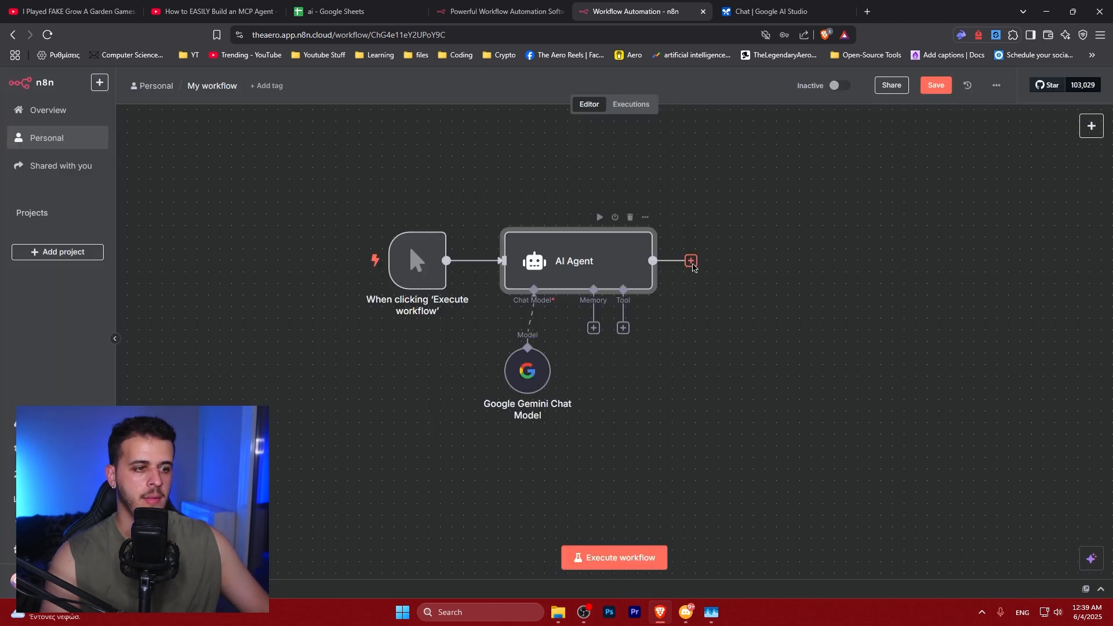
left_click(692, 261)
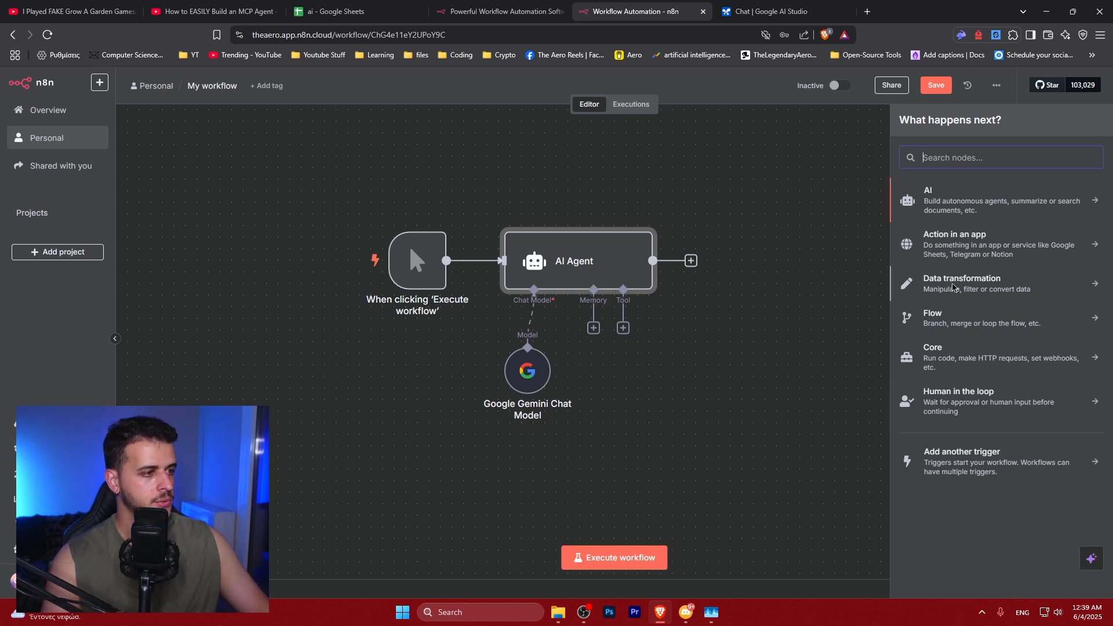
left_click(963, 249)
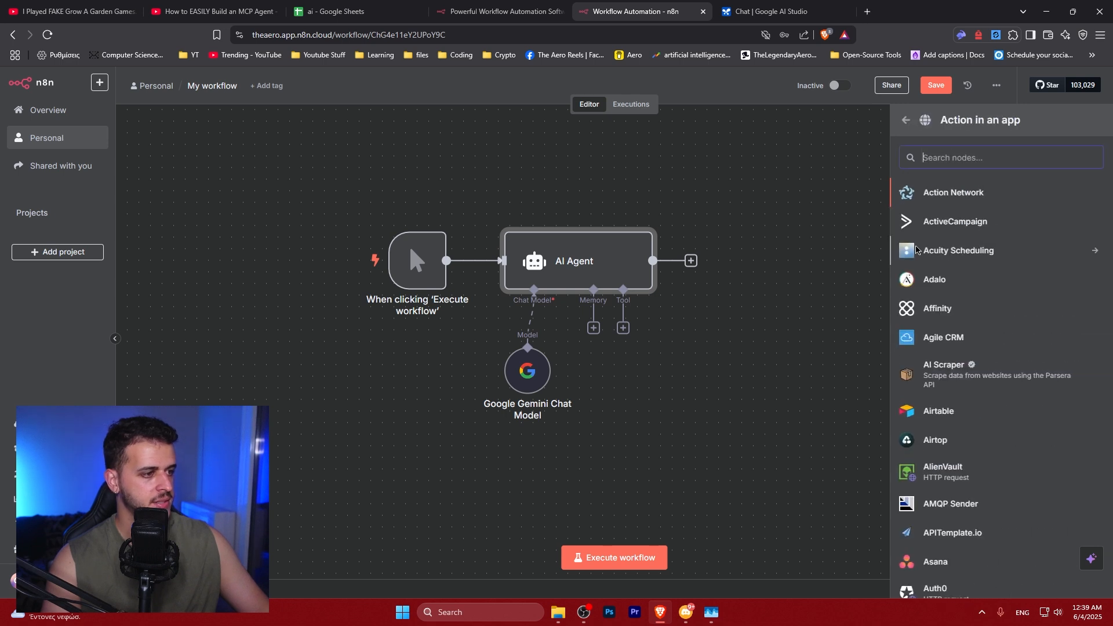
left_click(906, 122)
left_click(957, 158)
type("marko")
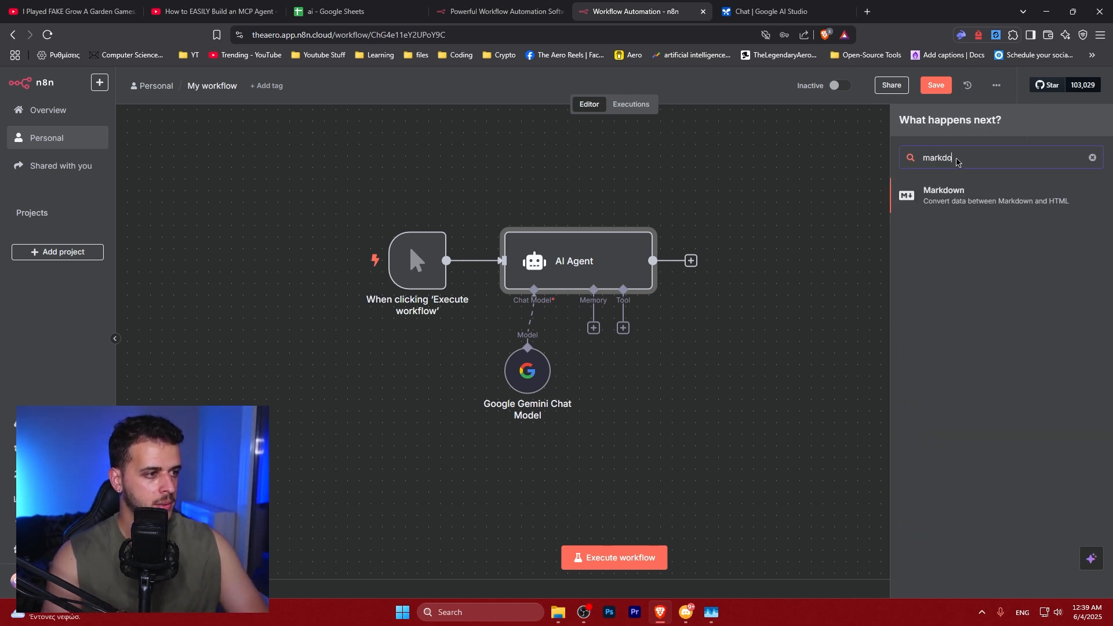
key("Return")
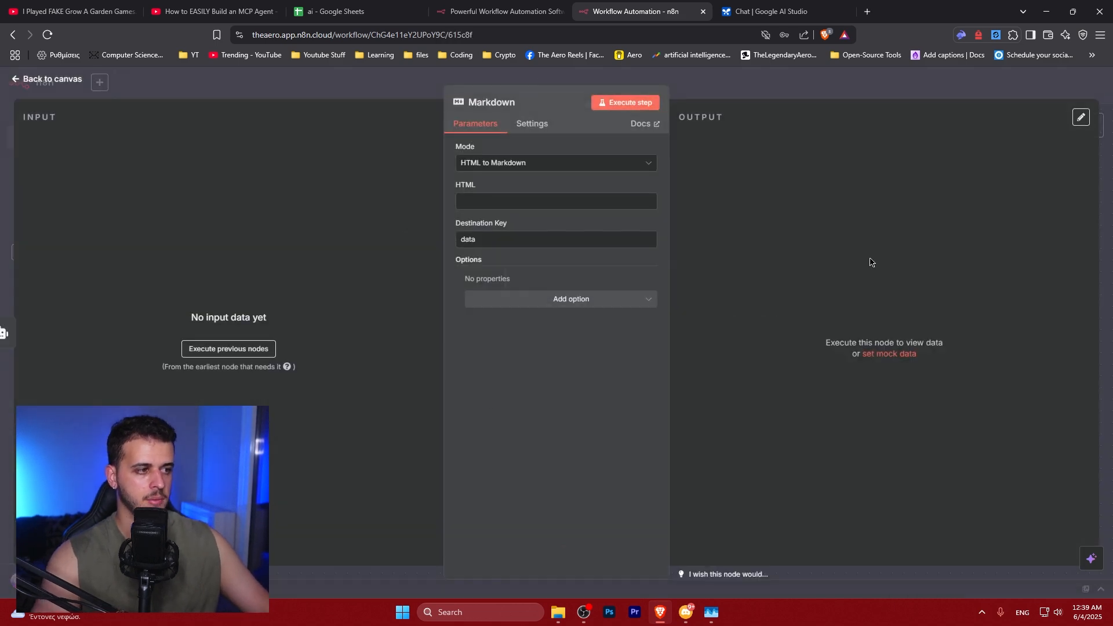
left_click(551, 163)
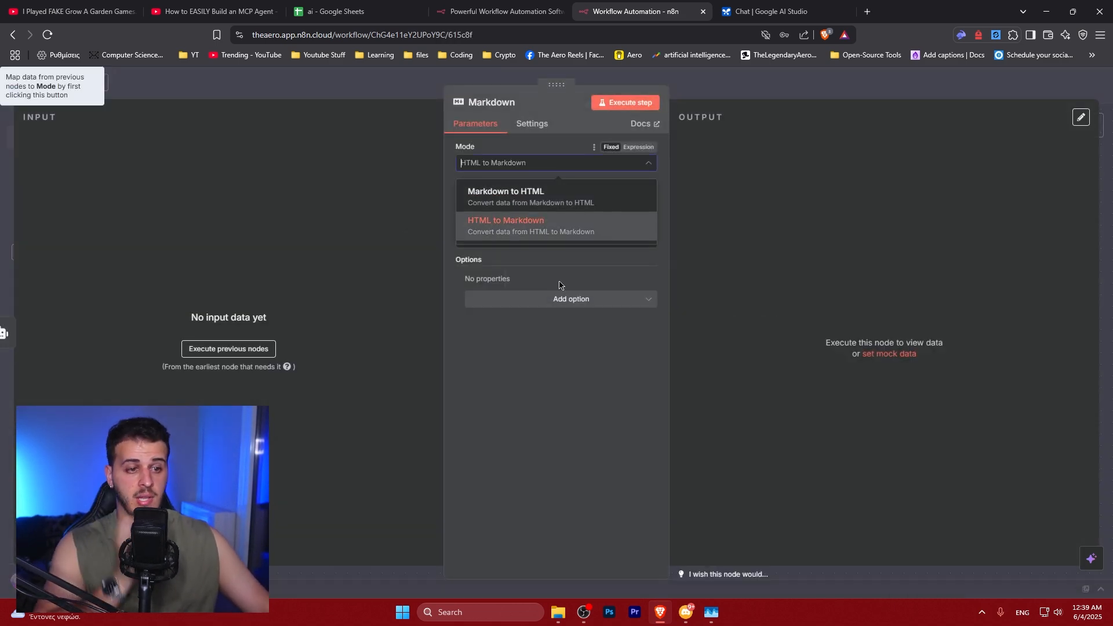
left_click(517, 230)
key("Escape")
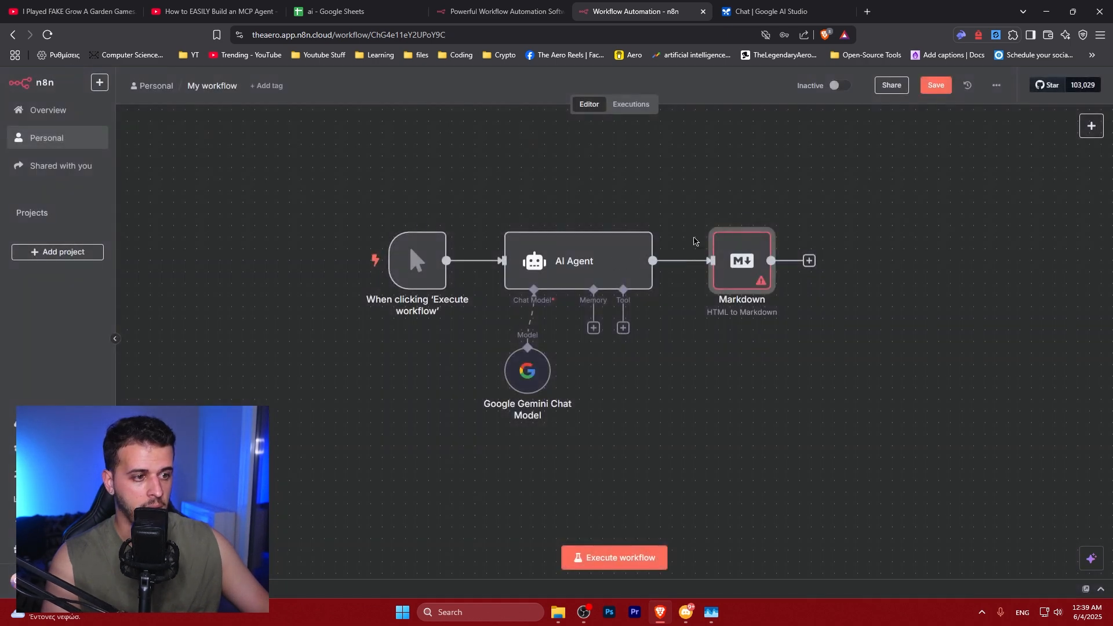
left_click(751, 225)
Add a Convert to File node after the AI Agent using the Convert to Text File operation
left_click(691, 261)
type("s")
key("BackSpace")
type("file")
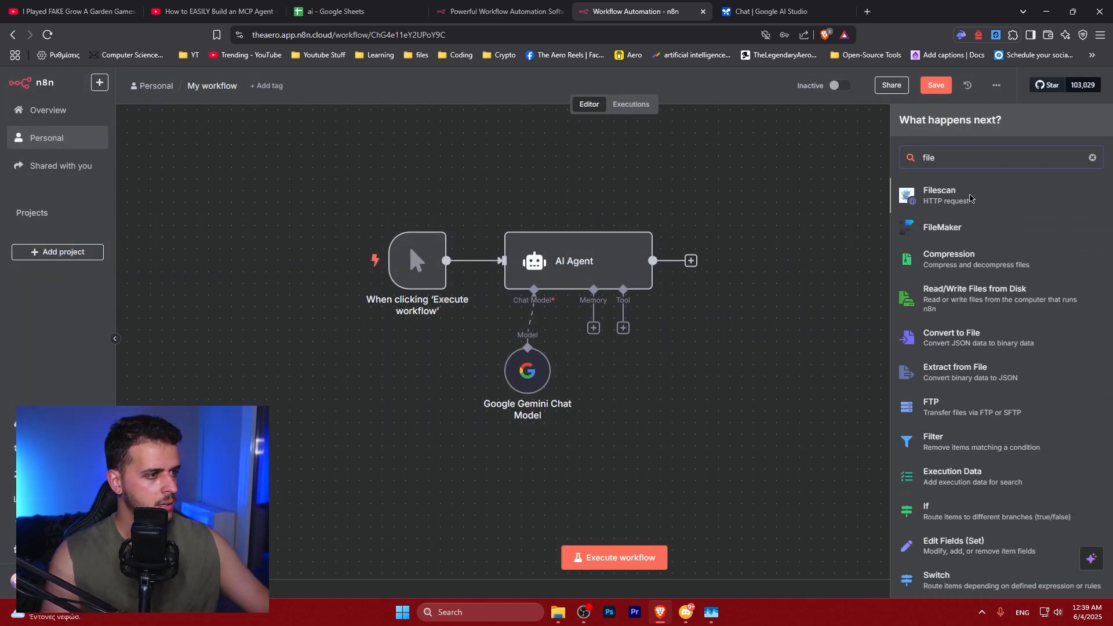
scroll(943, 319, "down", 3)
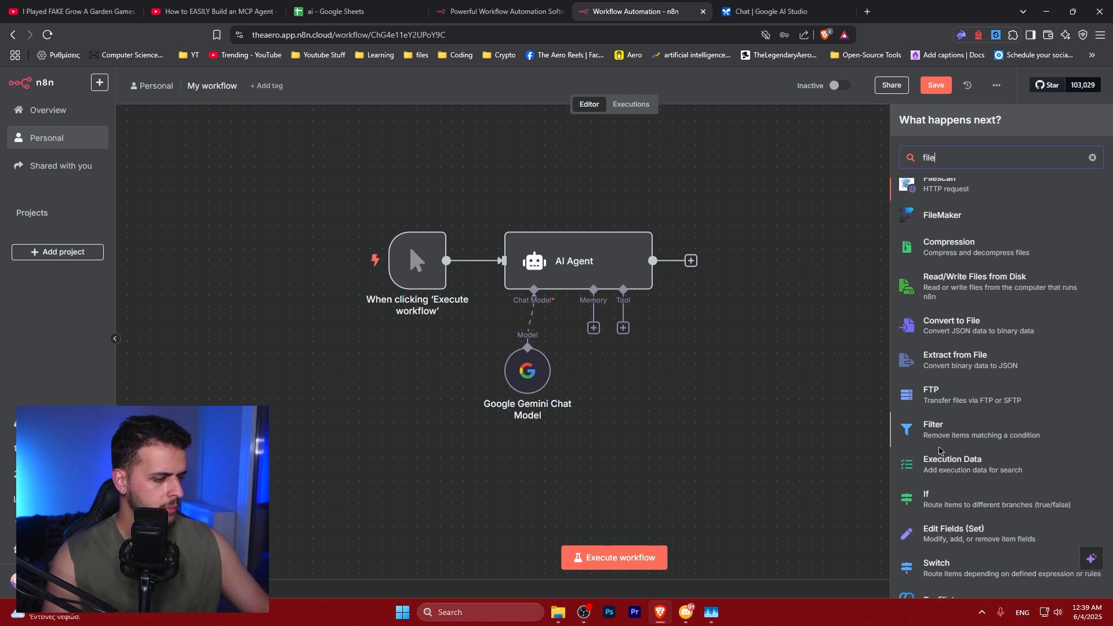
scroll(939, 396, "up", 3)
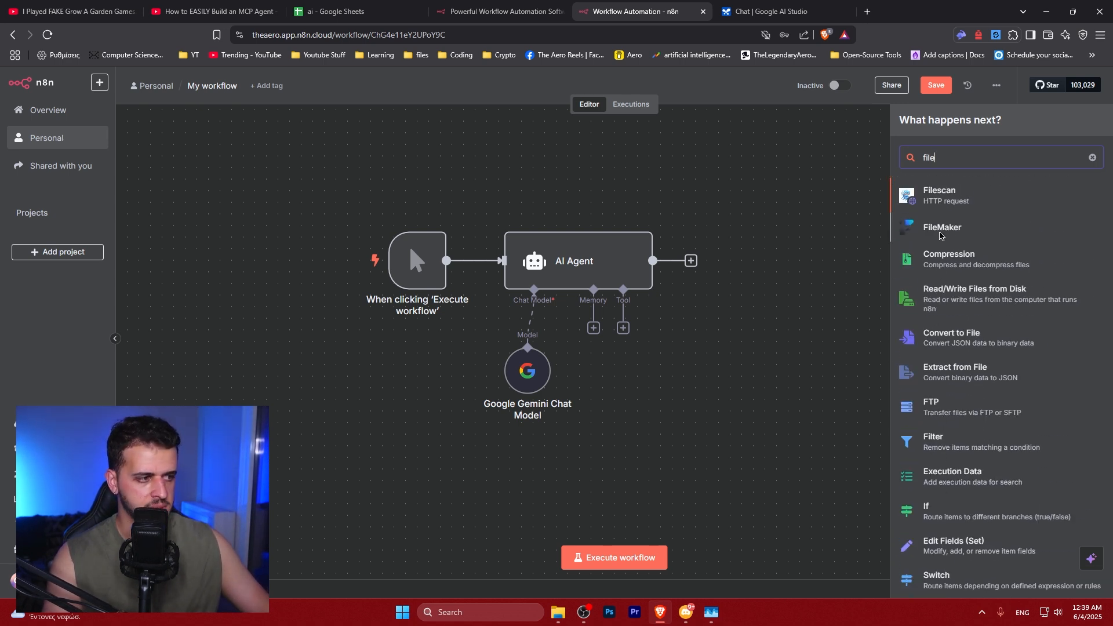
left_click(955, 339)
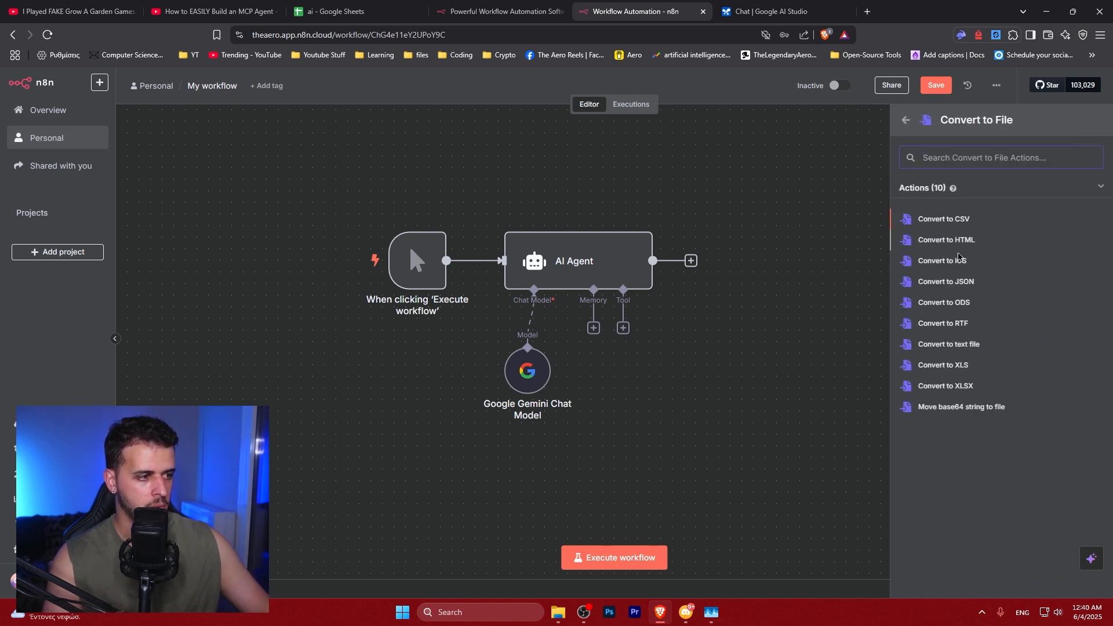
left_click(949, 344)
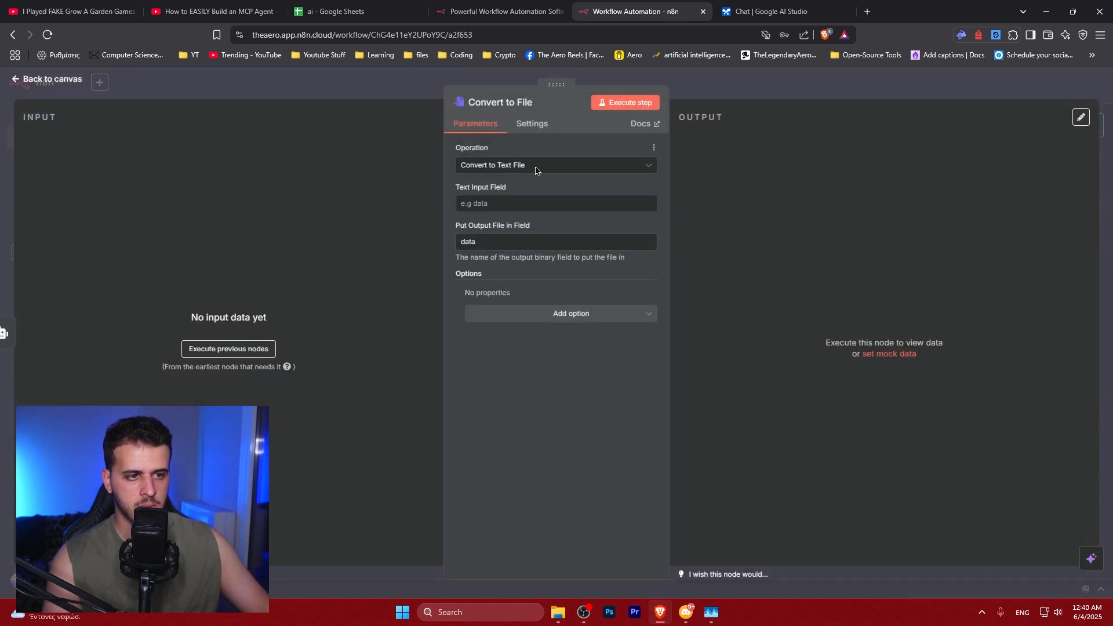
Add the Encoding option set to utf8 and a File Name option of weather, then save the workflow
left_click(522, 204)
left_click(522, 314)
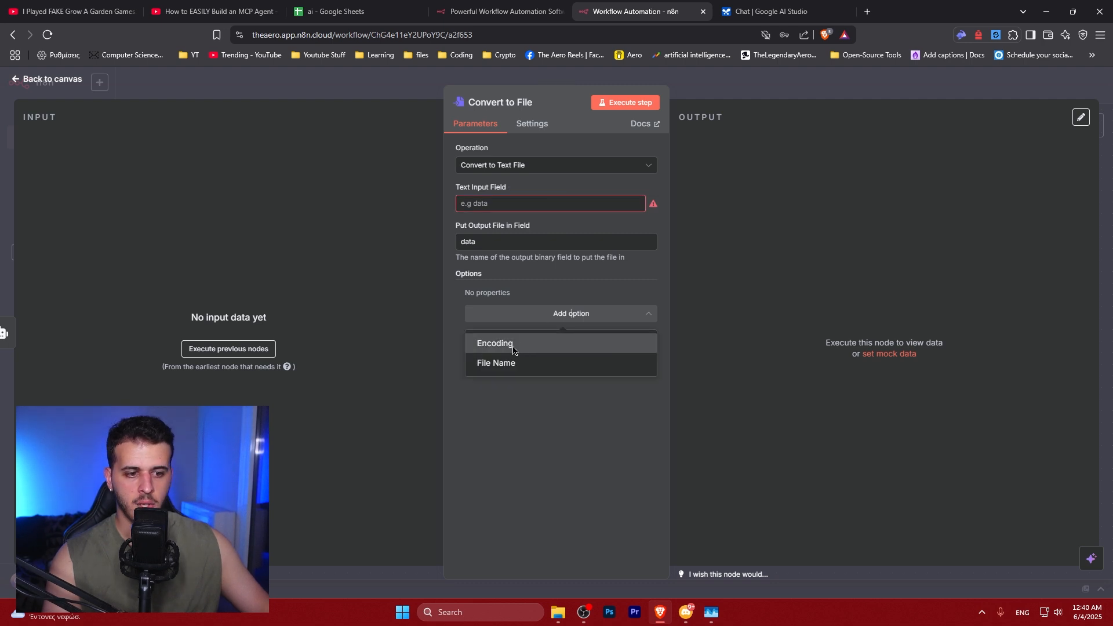
left_click(495, 344)
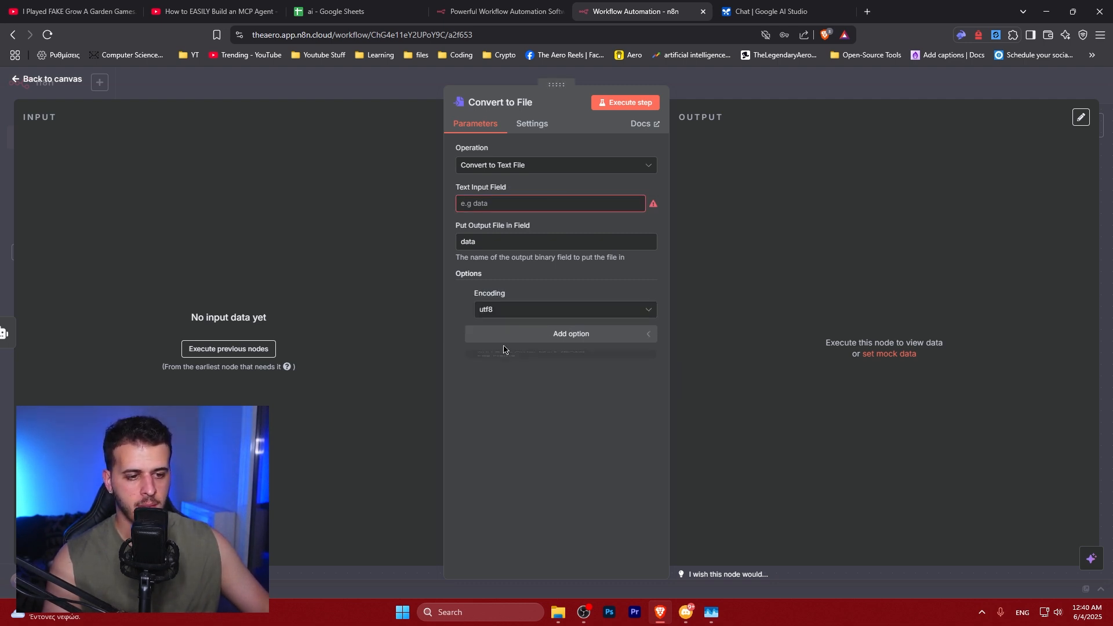
left_click(515, 312)
left_click(551, 293)
left_click(545, 334)
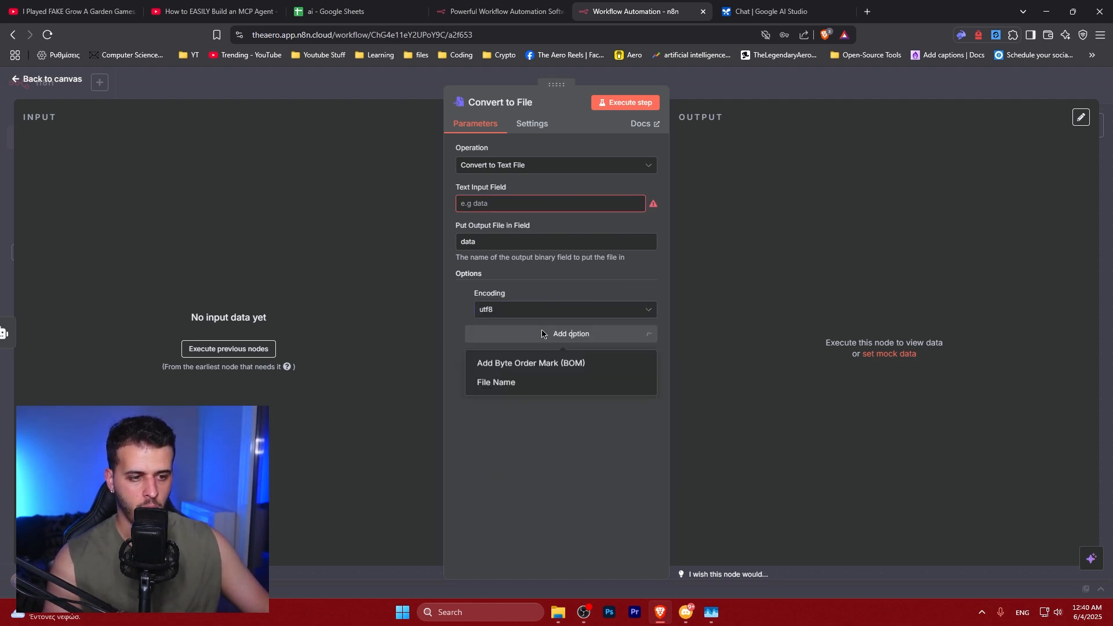
left_click(516, 384)
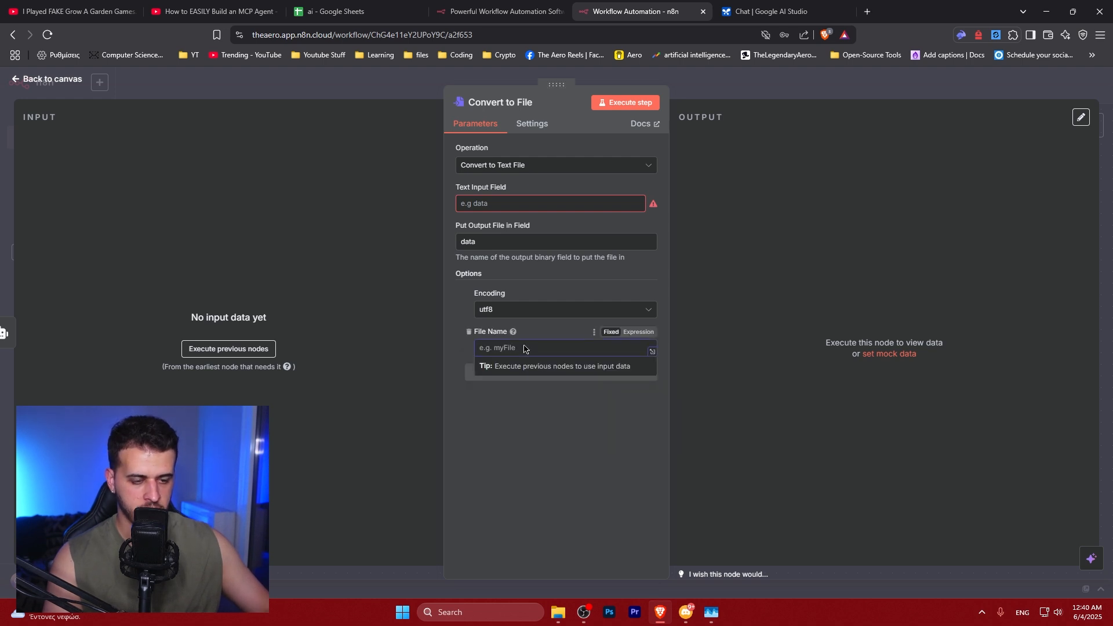
type("weather")
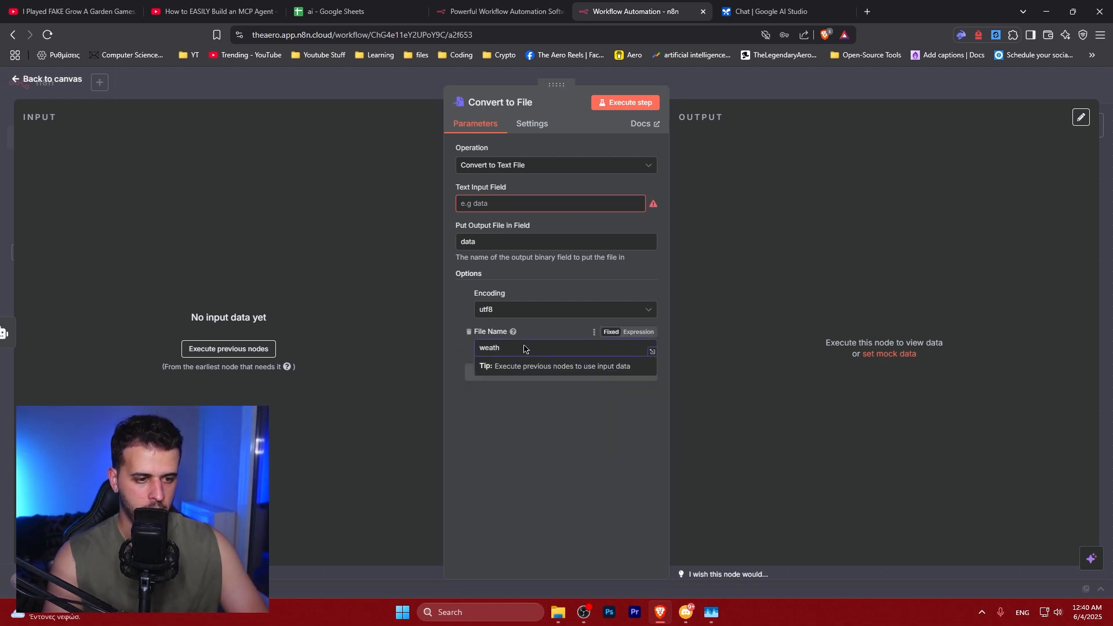
left_click(472, 398)
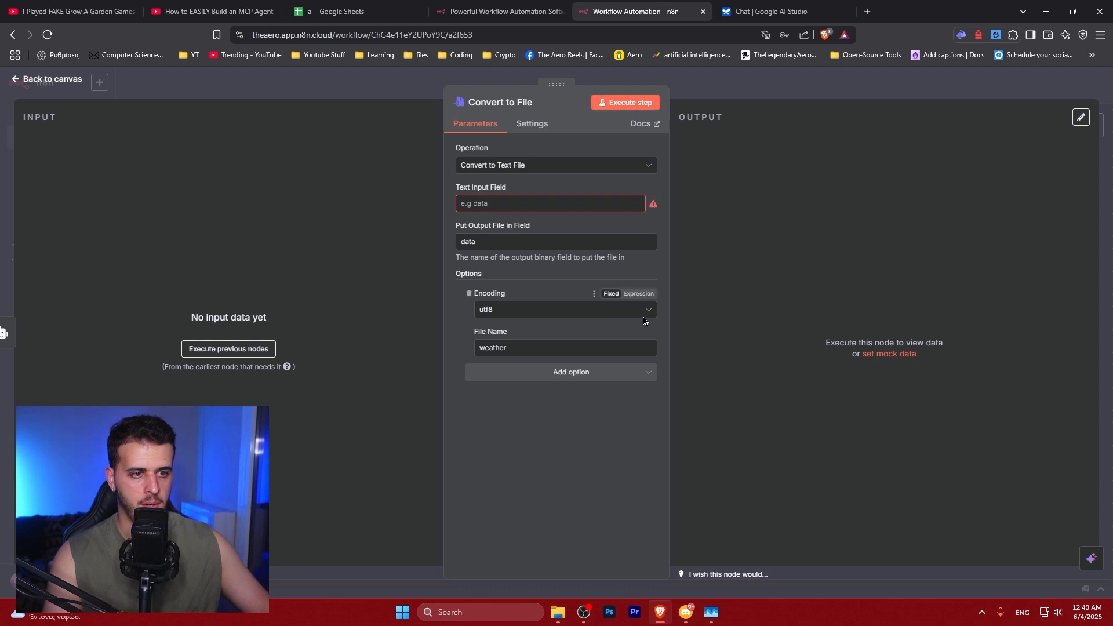
key("ctrl+s")
key("Escape")
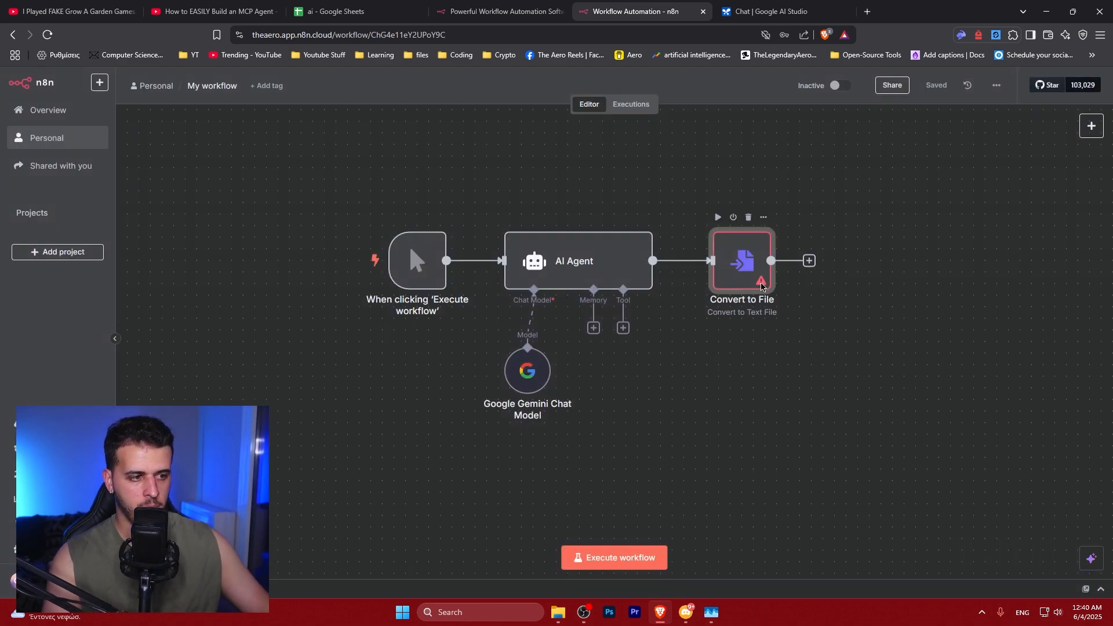
Execute the manual trigger node
double_click(741, 260)
left_click(492, 208)
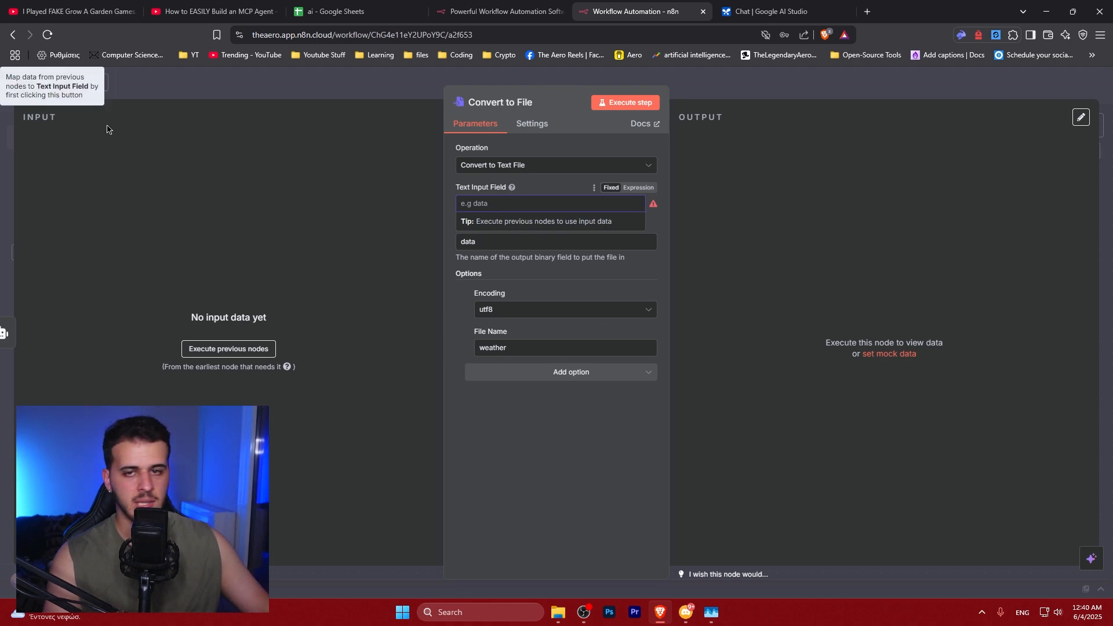
left_click(219, 85)
left_click(374, 352)
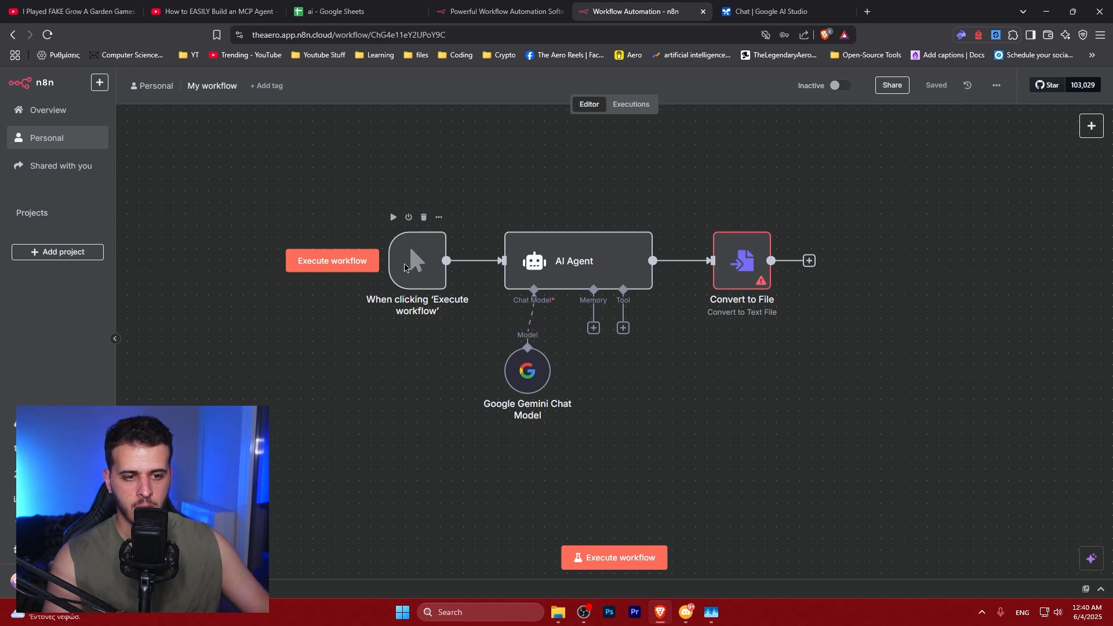
left_click(393, 218)
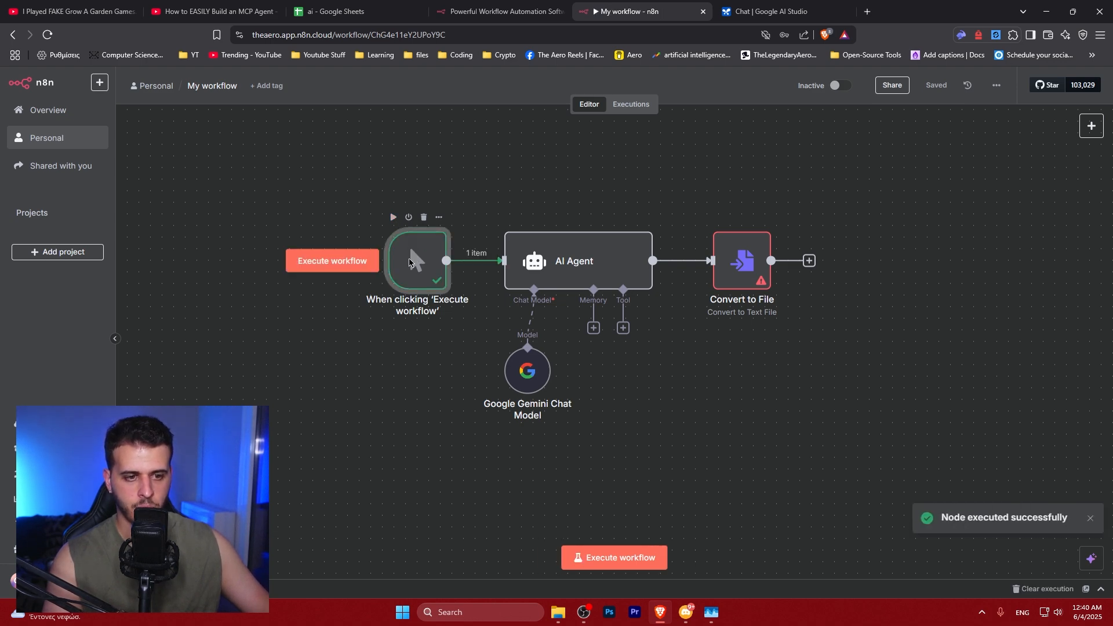
Execute the AI Agent step and read its generated output
left_click(544, 256)
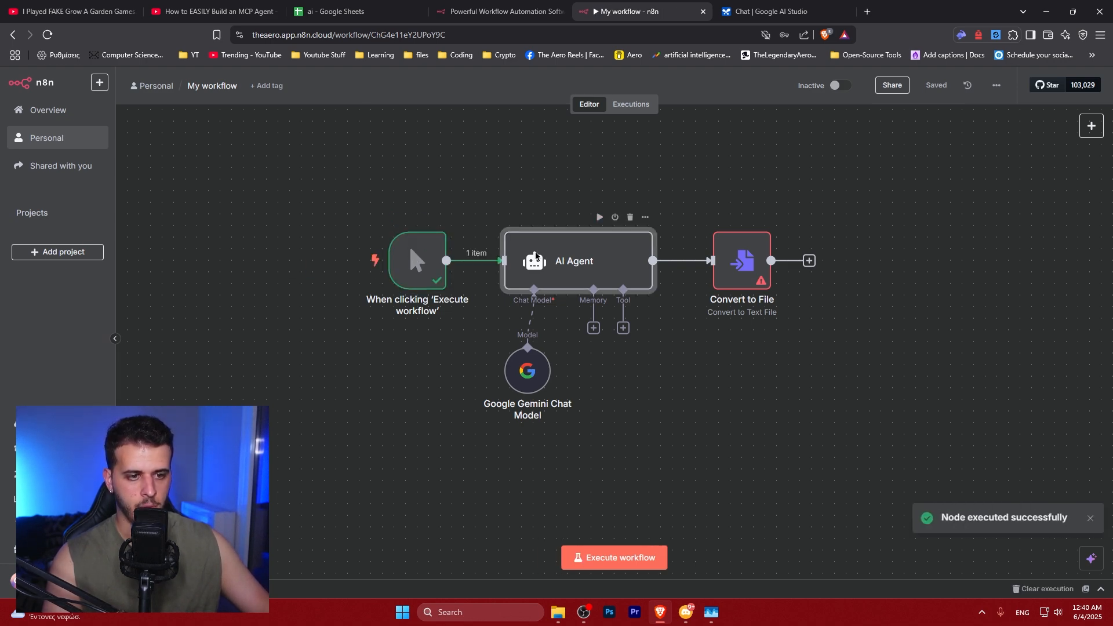
double_click(536, 255)
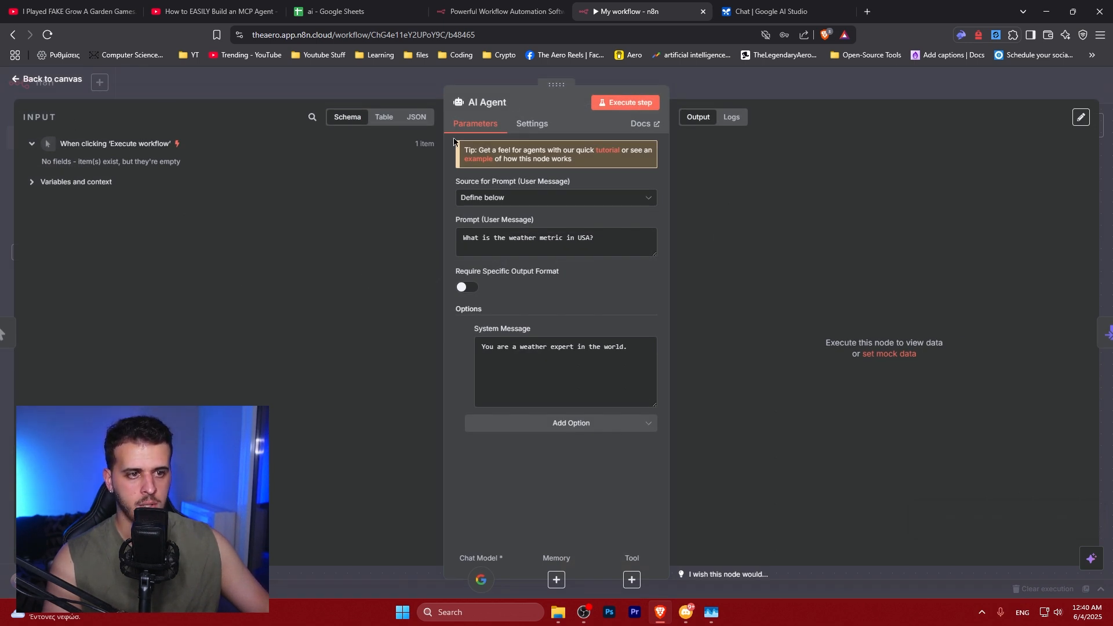
left_click(625, 102)
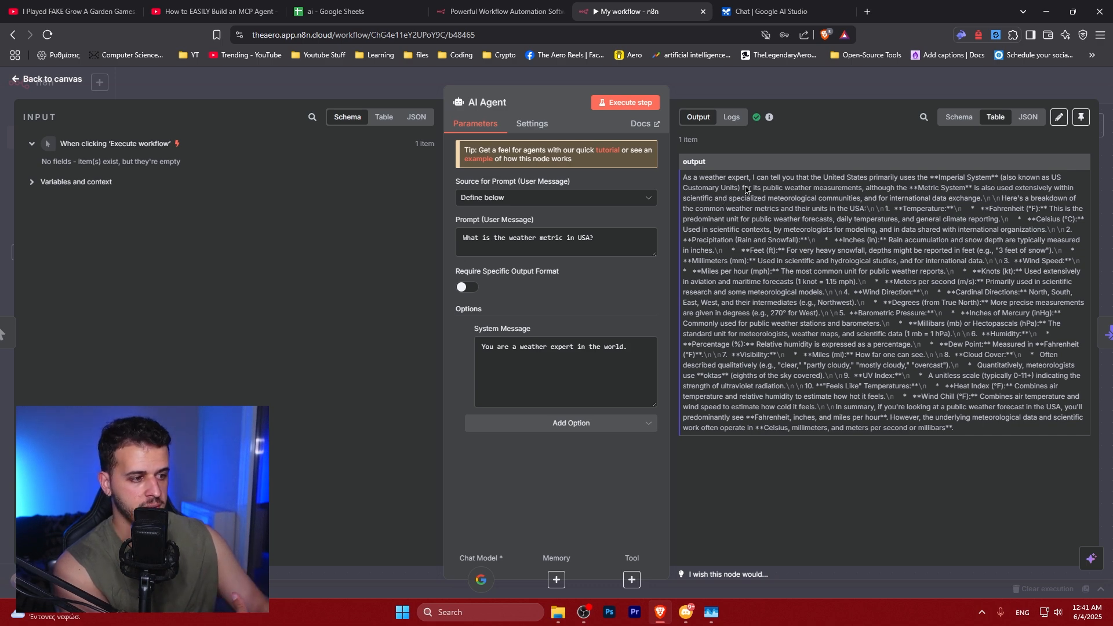
left_click_drag(686, 179, 986, 431)
left_click(989, 434)
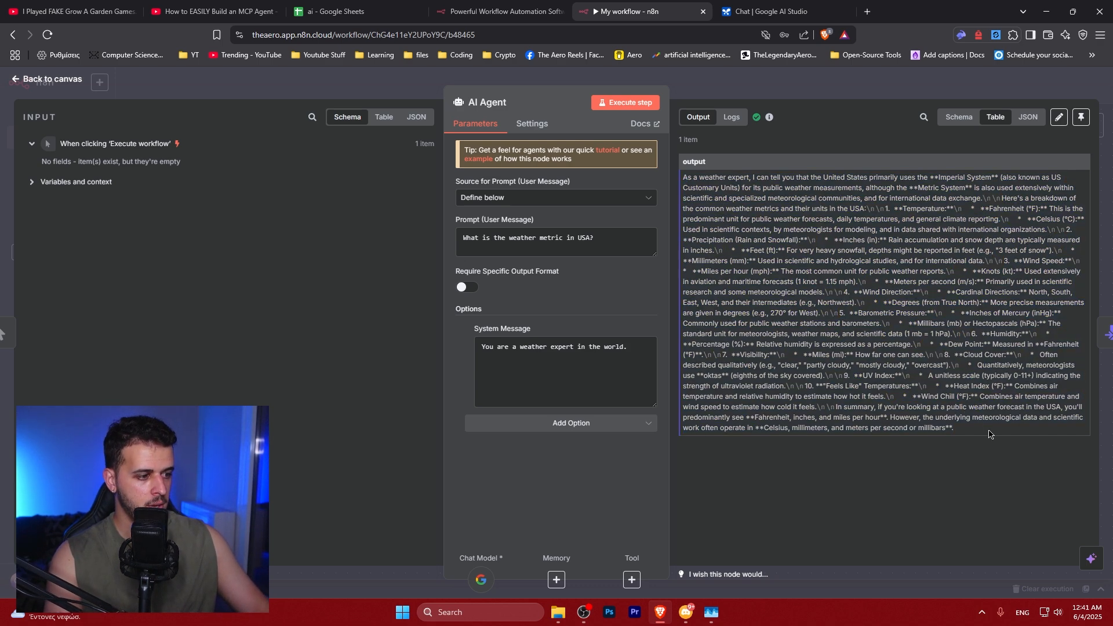
key("Escape")
Open the Convert to File node and map the AI Agent's output field into the Text Input Field
left_click(738, 262)
double_click(738, 262)
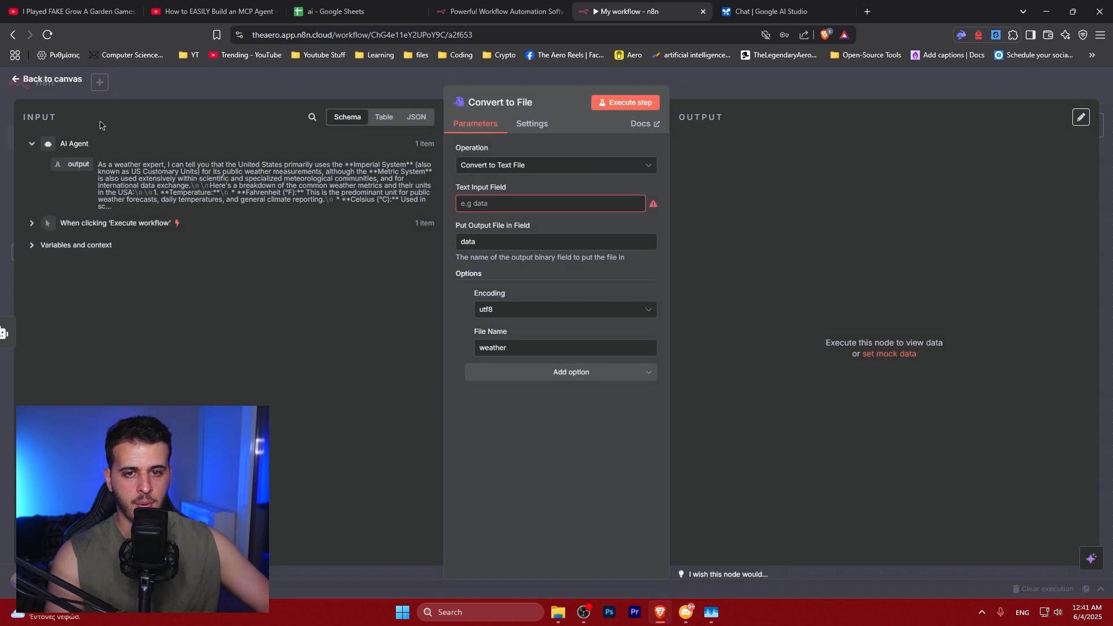
left_click_drag(186, 192, 93, 177)
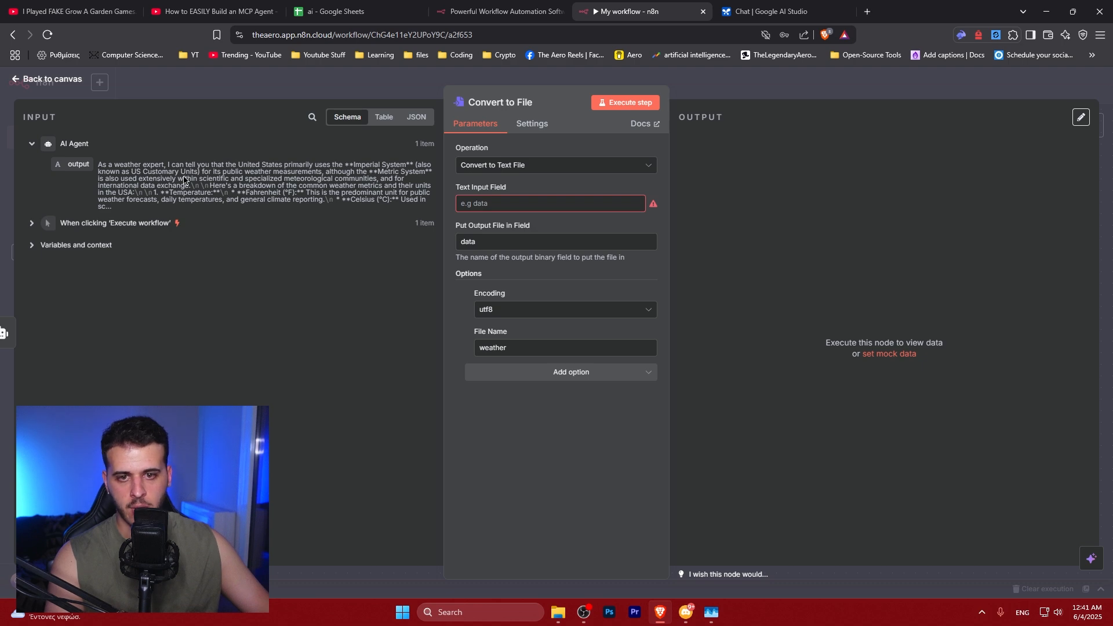
left_click(384, 118)
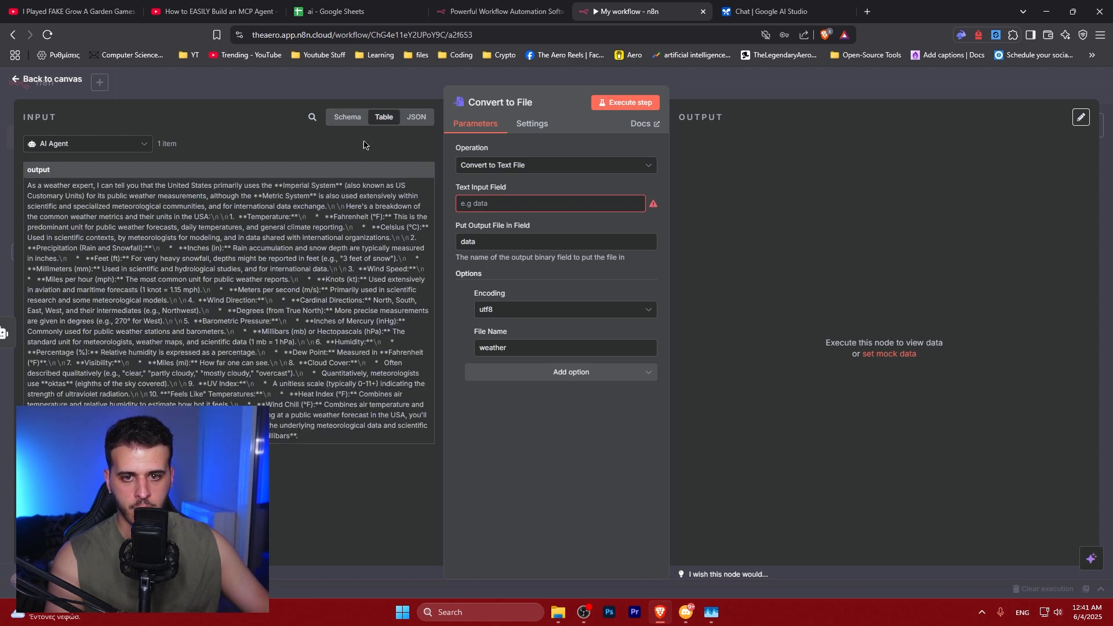
left_click_drag(28, 186, 351, 417)
left_click(416, 117)
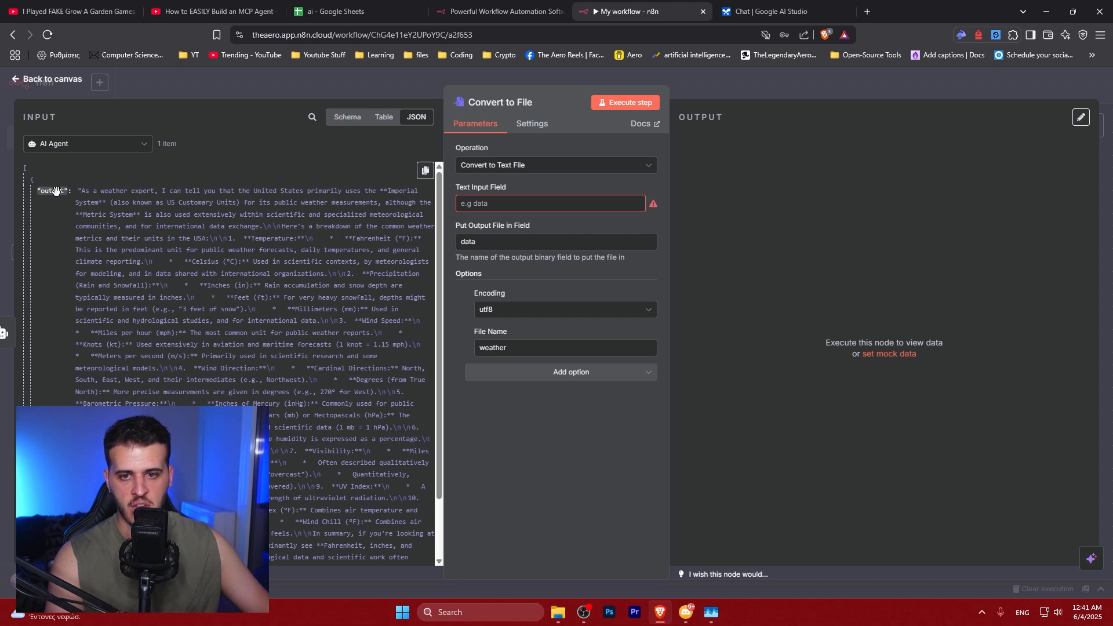
scroll(50, 187, "down", 2)
scroll(48, 186, "up", 2)
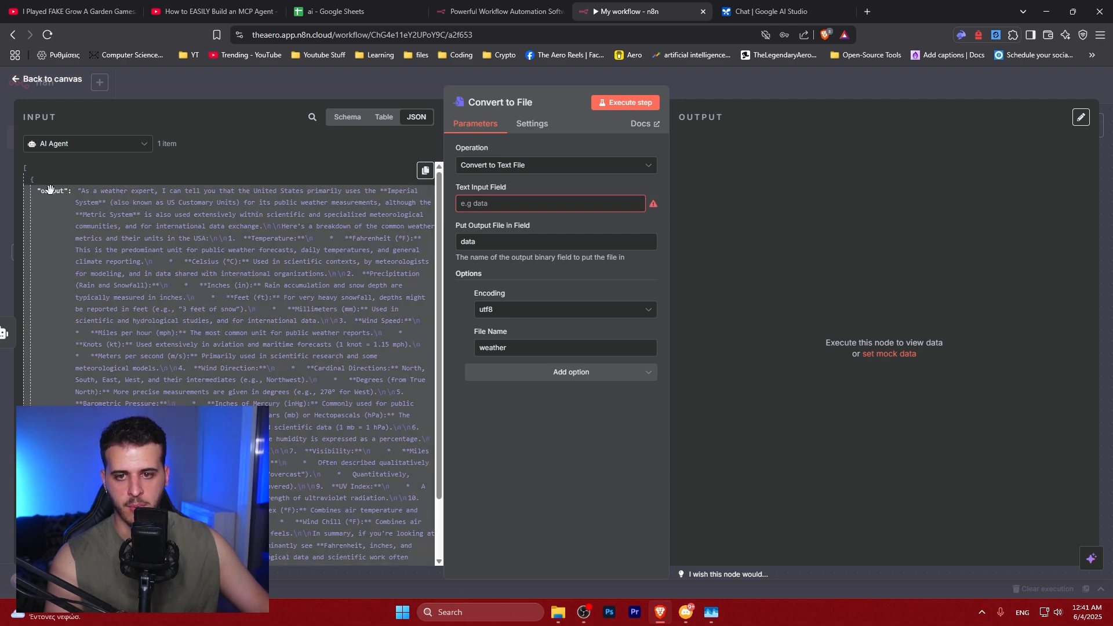
left_click(349, 118)
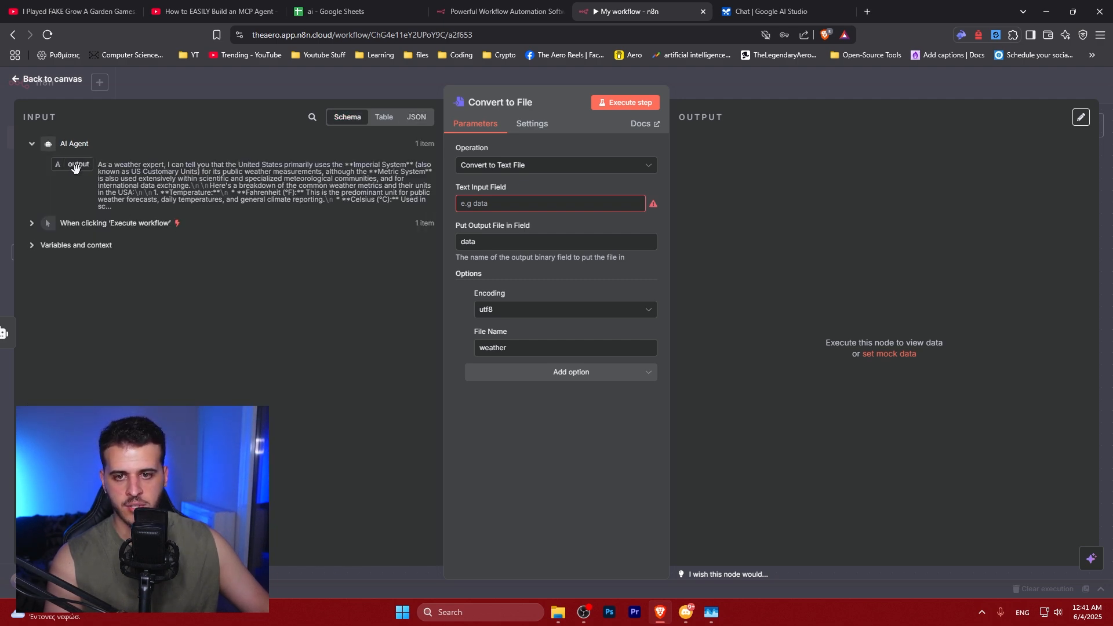
left_click_drag(76, 164, 537, 203)
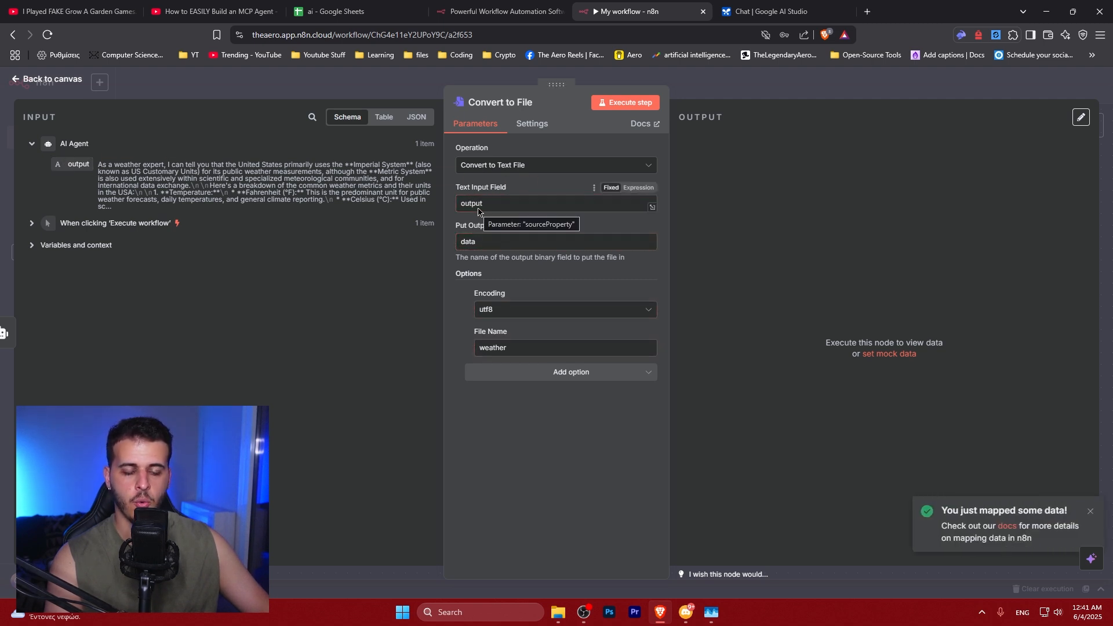
Examine the AI Agent's output text in the schema and JSON input views
left_click_drag(99, 165, 127, 213)
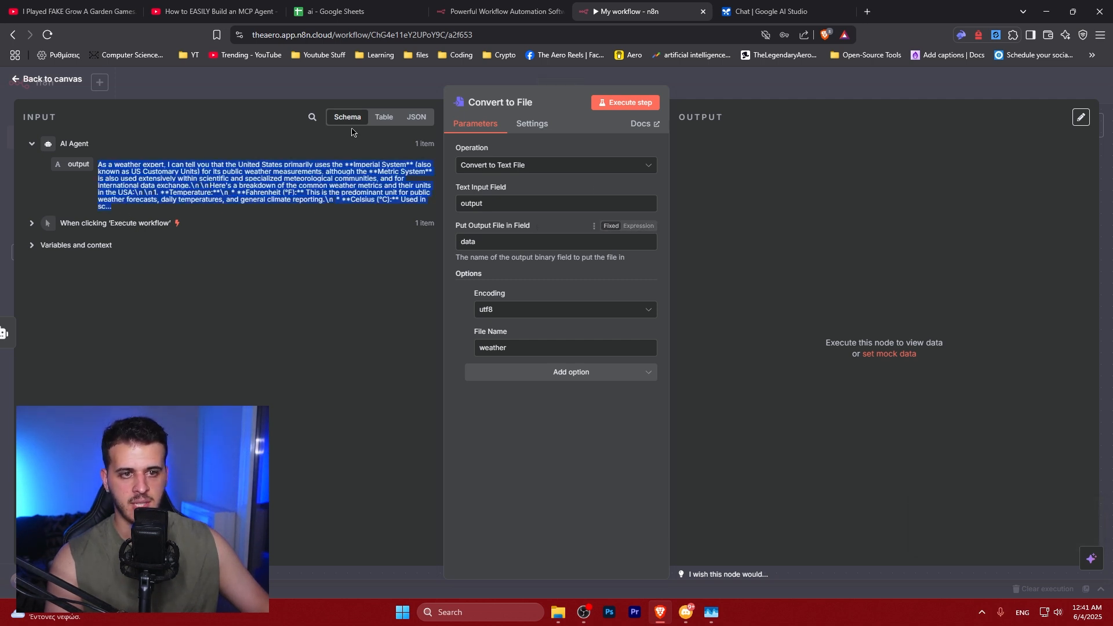
left_click(417, 117)
left_click_drag(79, 191, 397, 503)
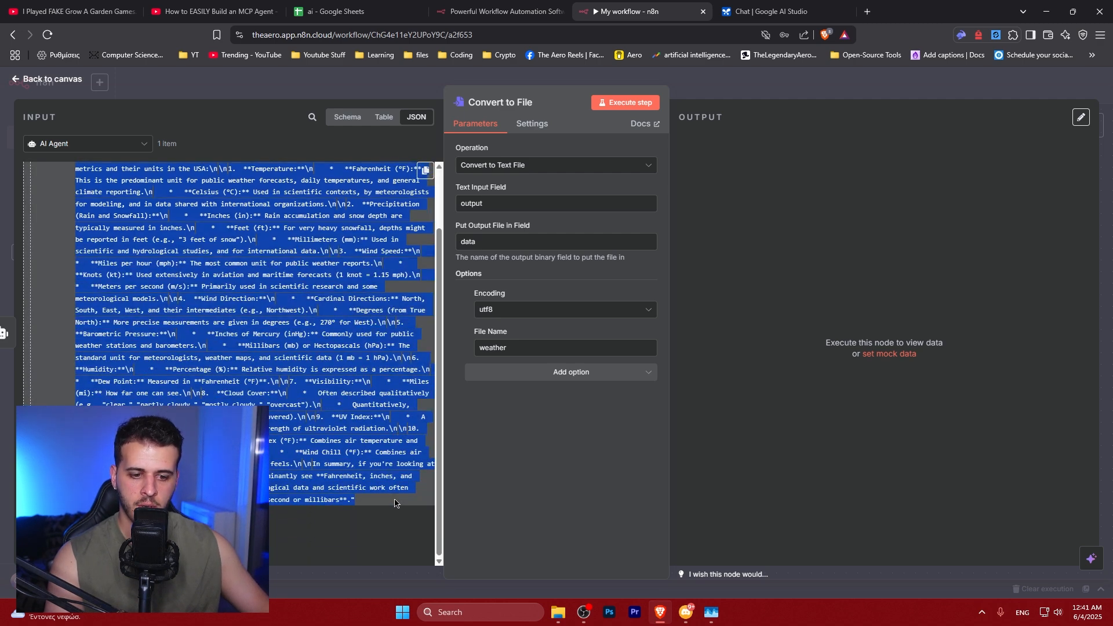
left_click(396, 502)
scroll(261, 386, "up", 2)
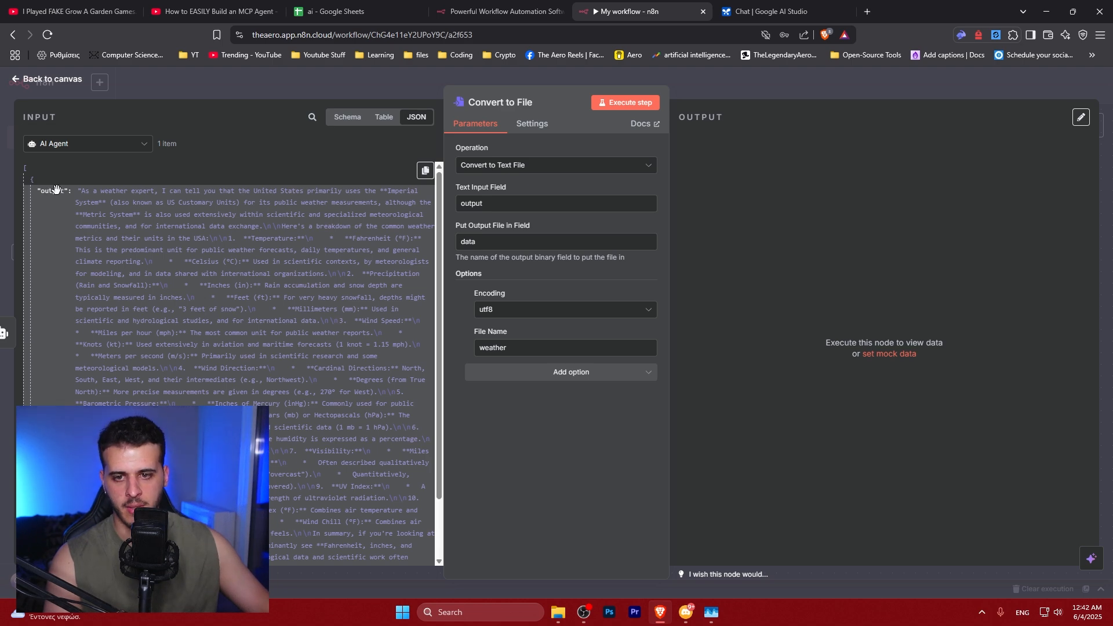
Review the Convert to File node's Text Input Field, output field and File Name settings against the AI Agent output
left_click_drag(94, 198, 393, 505)
scroll(334, 276, "down", 2)
left_click(394, 506)
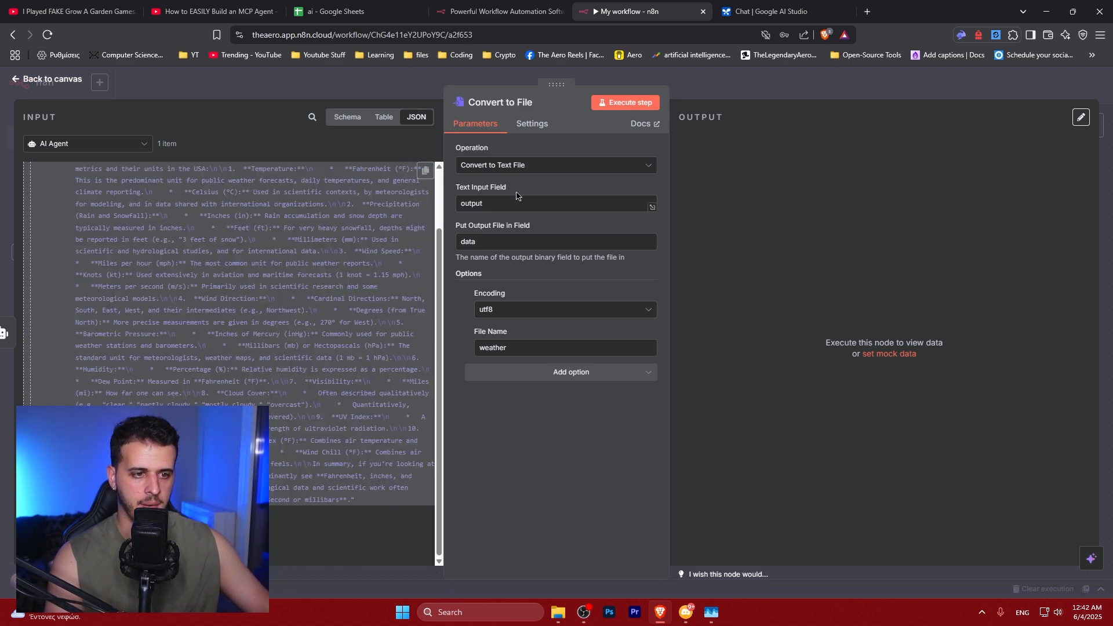
double_click(480, 208)
scroll(44, 218, "up", 2)
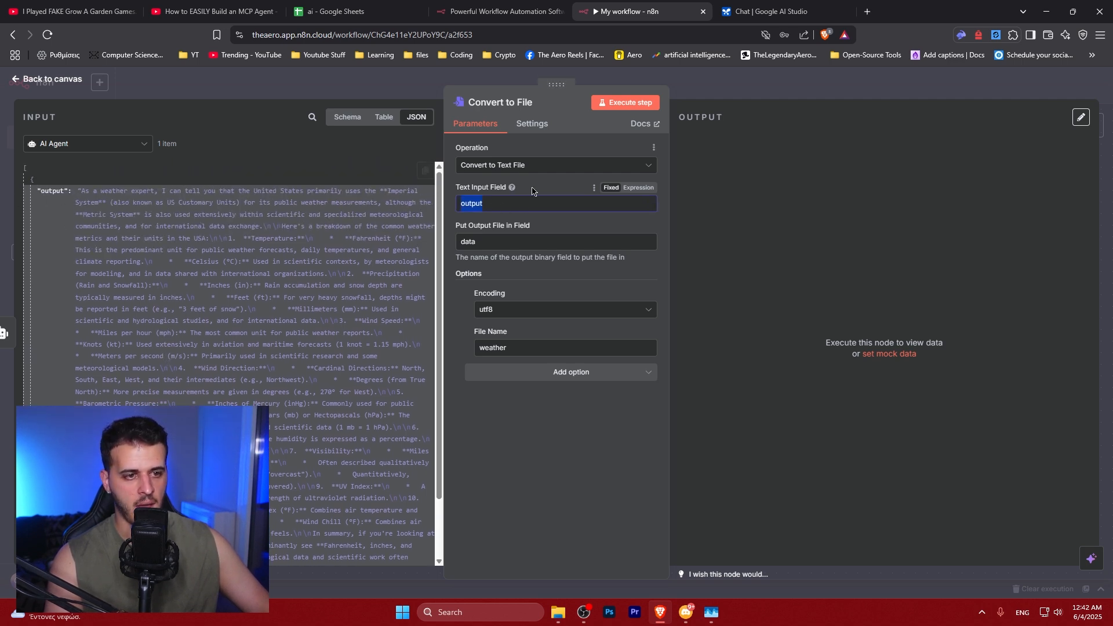
double_click(500, 242)
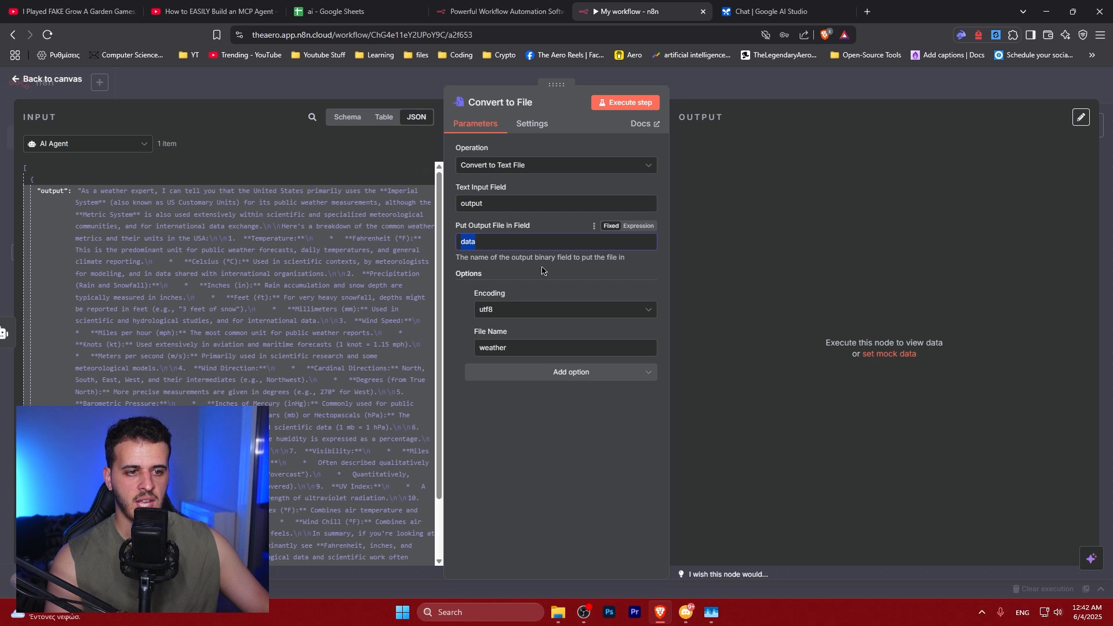
double_click(520, 348)
left_click(528, 354)
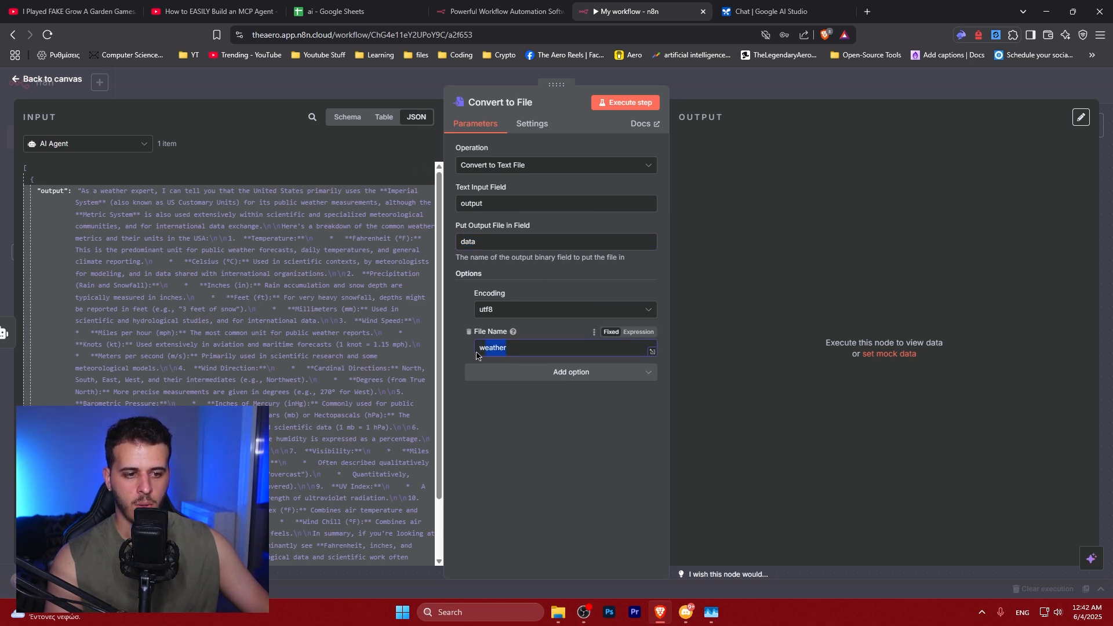
Execute the Convert to File step and view the generated text file's contents
left_click(620, 104)
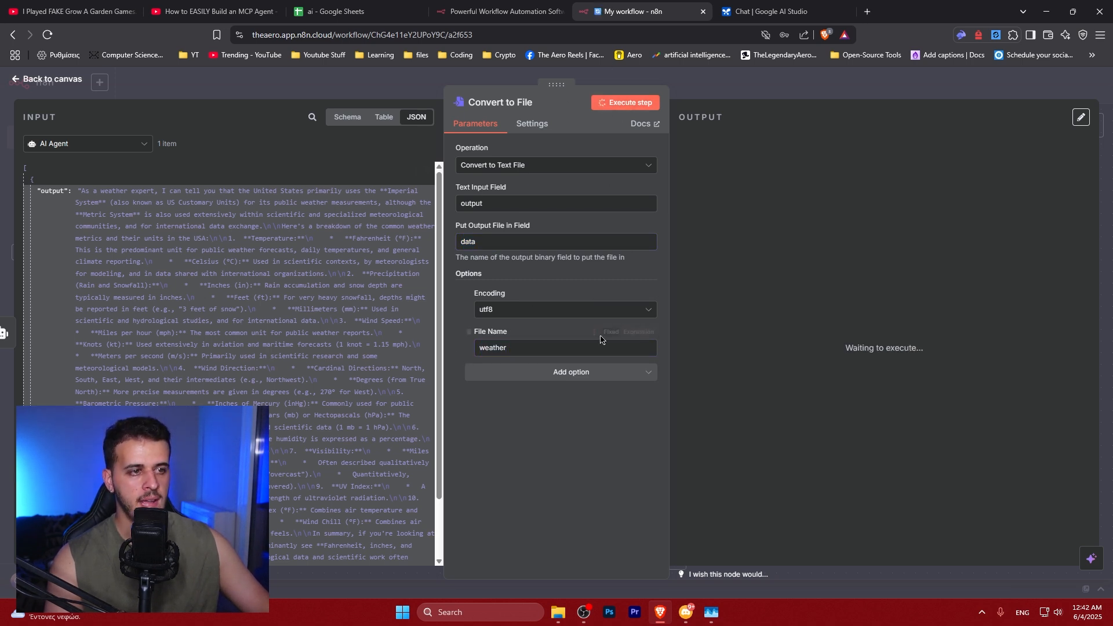
double_click(693, 170)
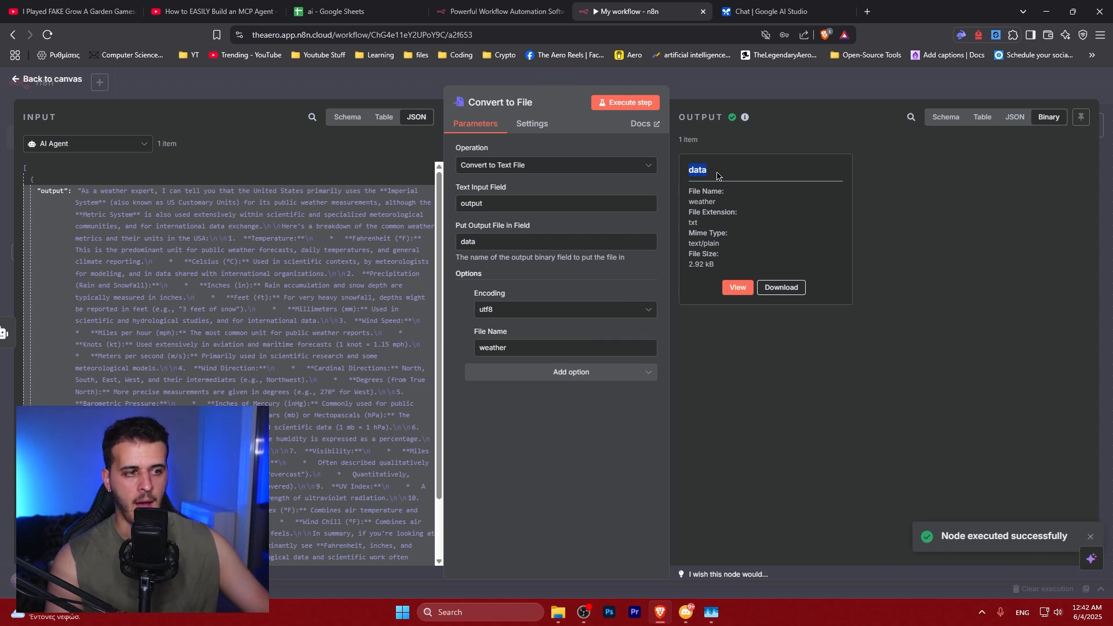
left_click(735, 289)
scroll(956, 166, "down", 10)
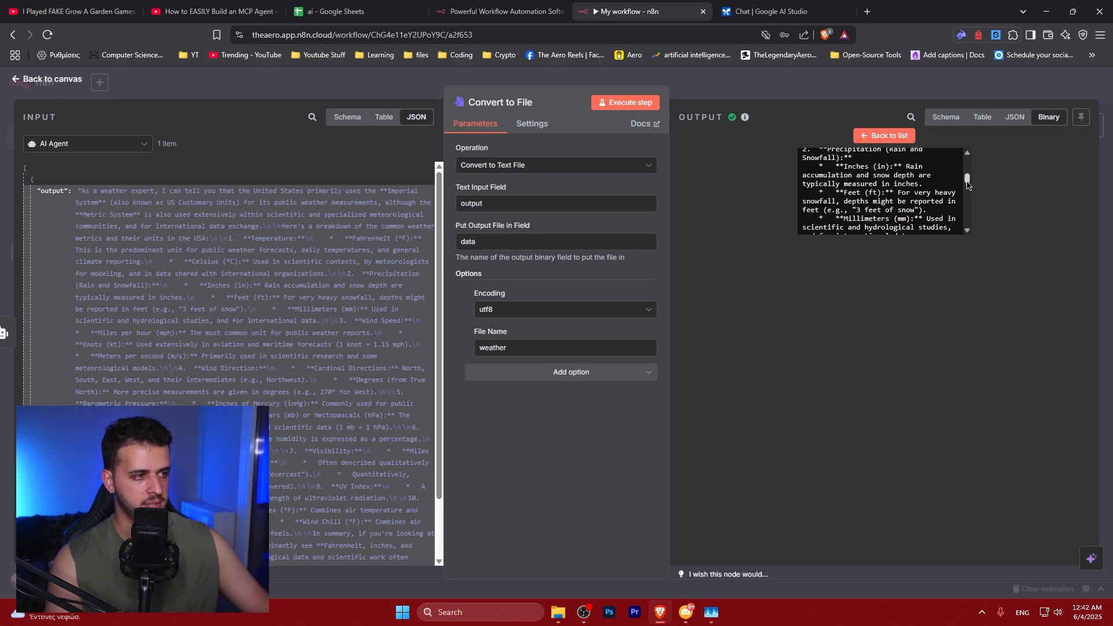
left_click(904, 138)
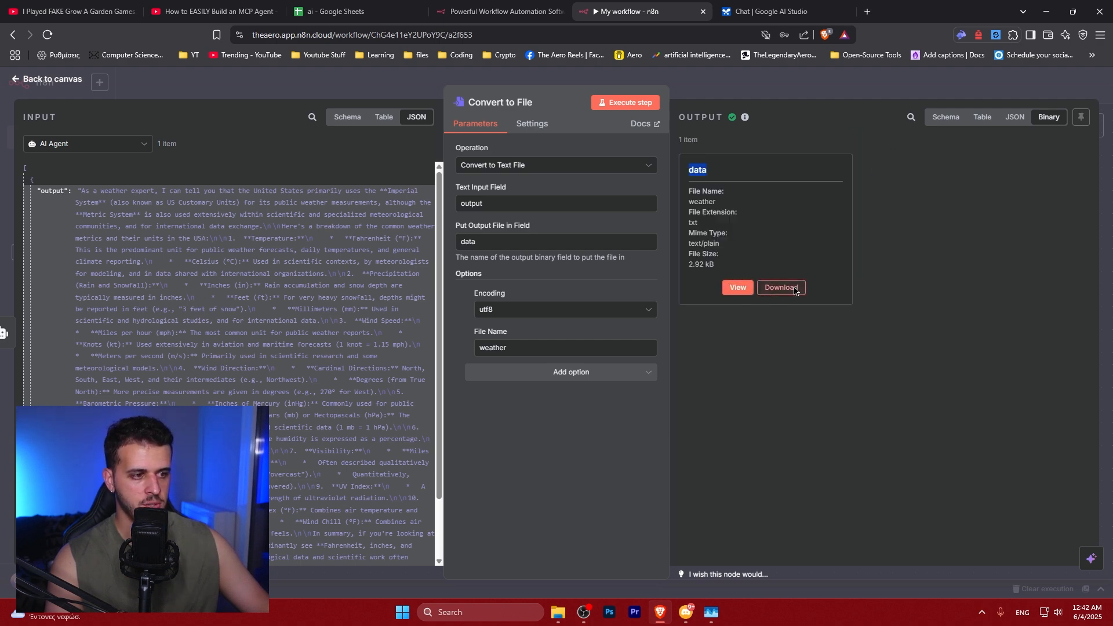
Download the generated weather file into the Downloads folder and open that folder
left_click(781, 288)
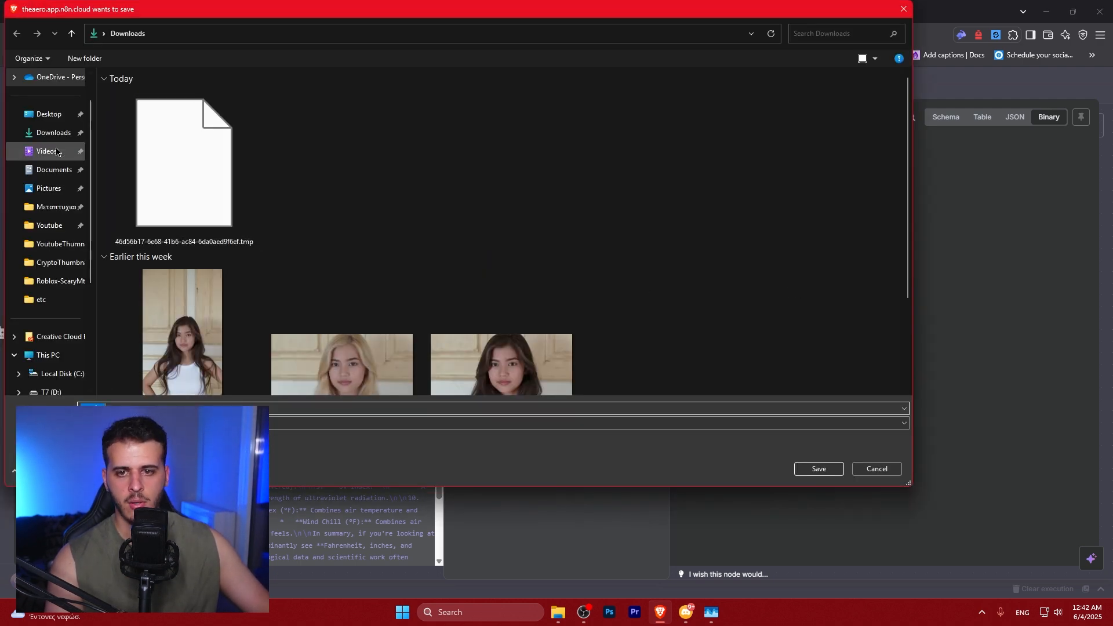
left_click(819, 469)
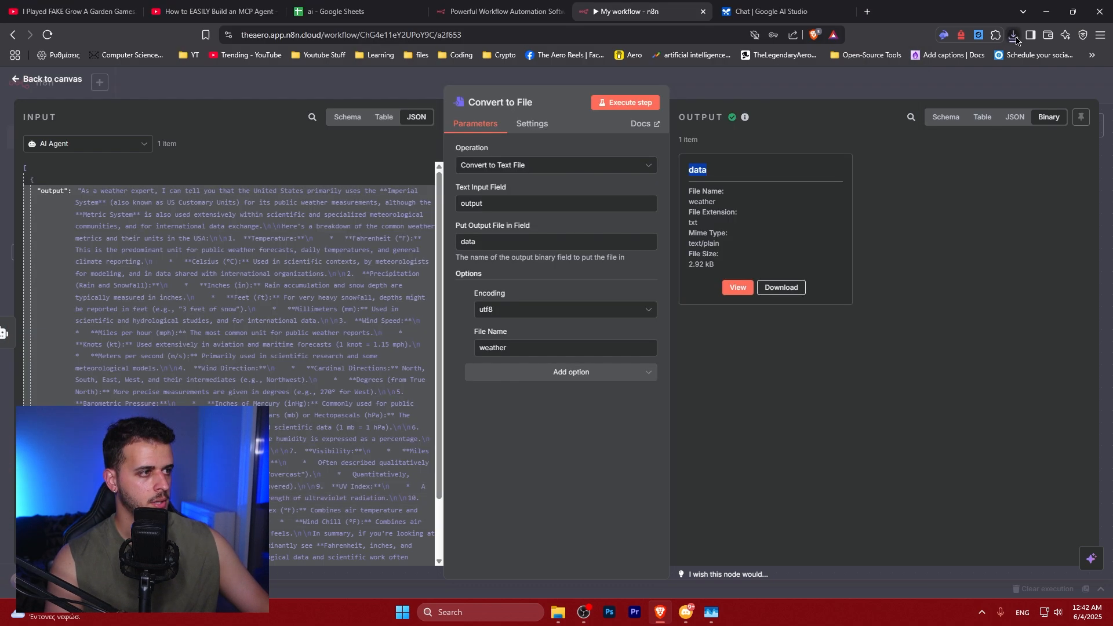
left_click(1016, 40)
left_click(979, 84)
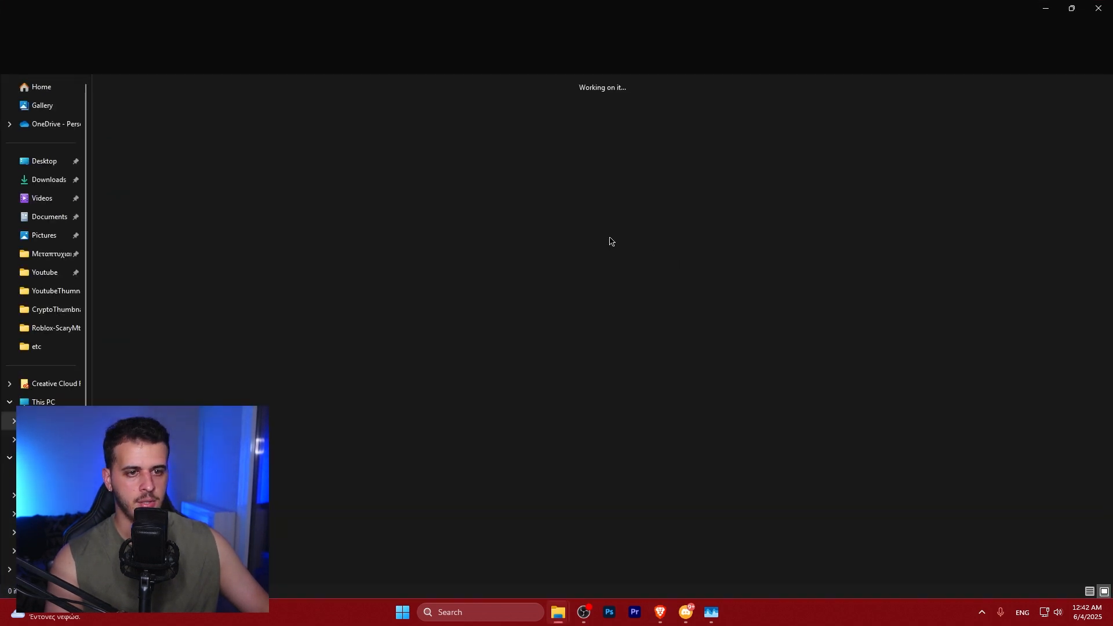
Rename the downloaded file to weather.txt and open it
right_click(125, 150)
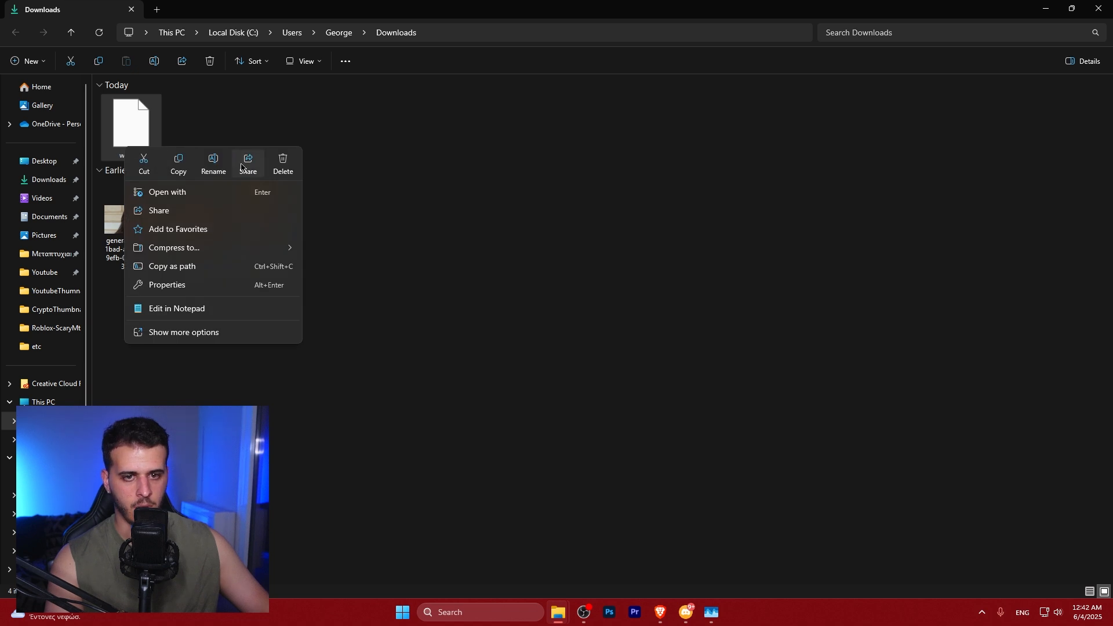
left_click(214, 164)
key("Right")
type(".txt")
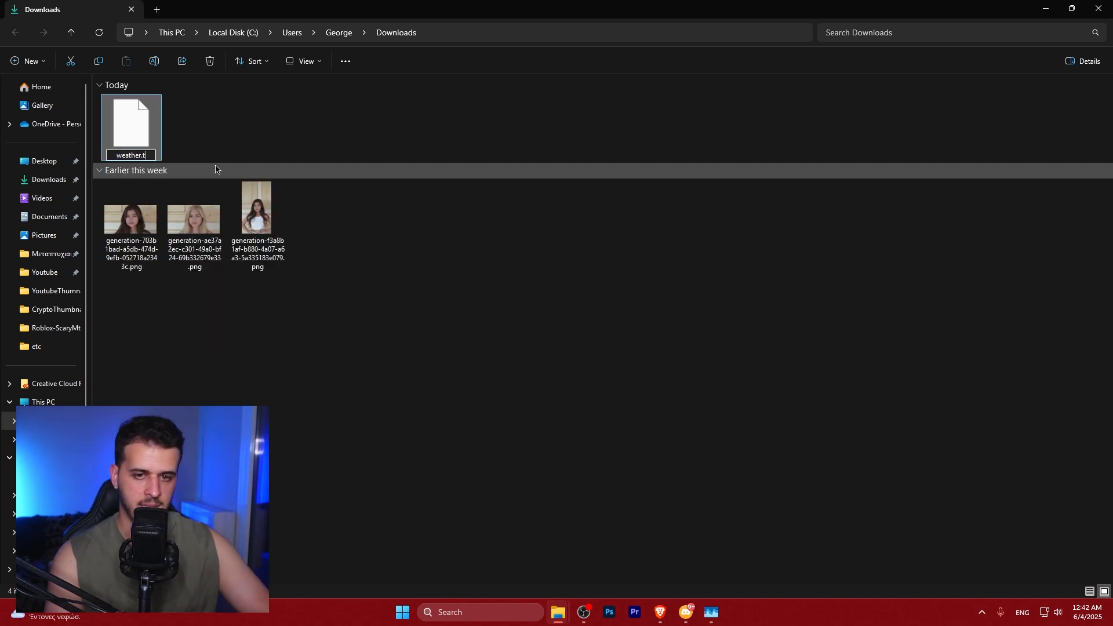
key("Return")
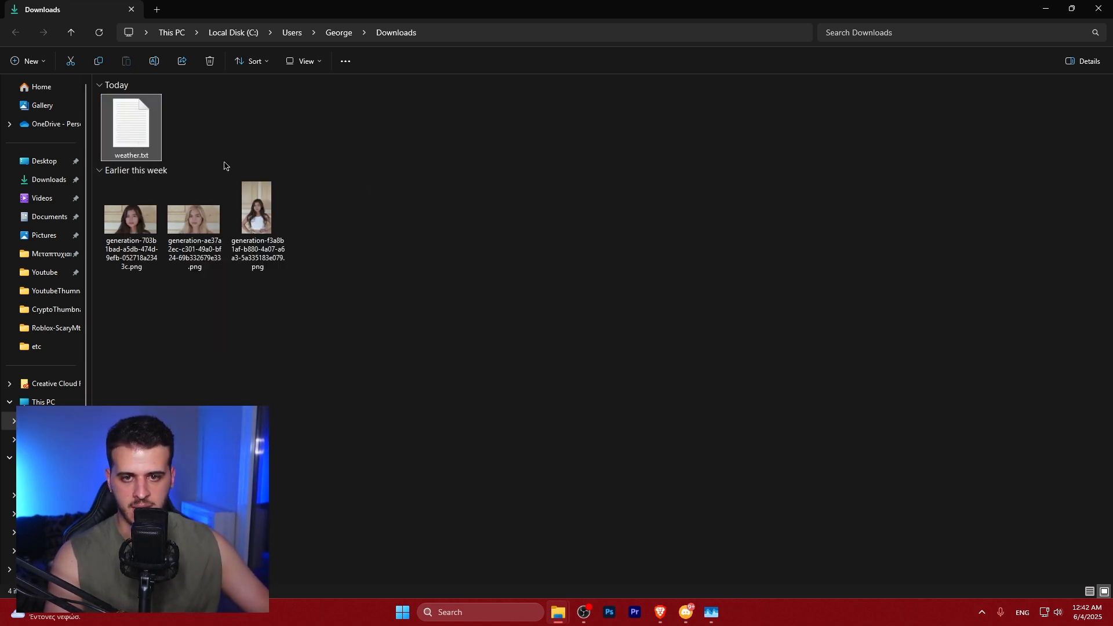
key("Return")
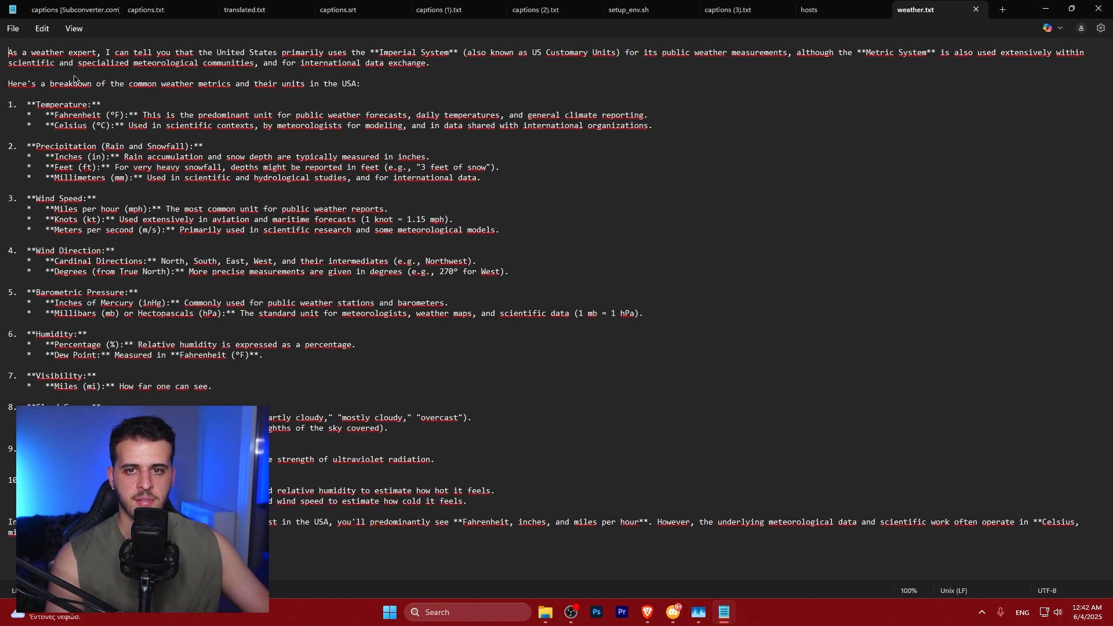
Examine the weather text's Markdown formatting in the text editor
left_click_drag(105, 55, 539, 68)
left_click(539, 67)
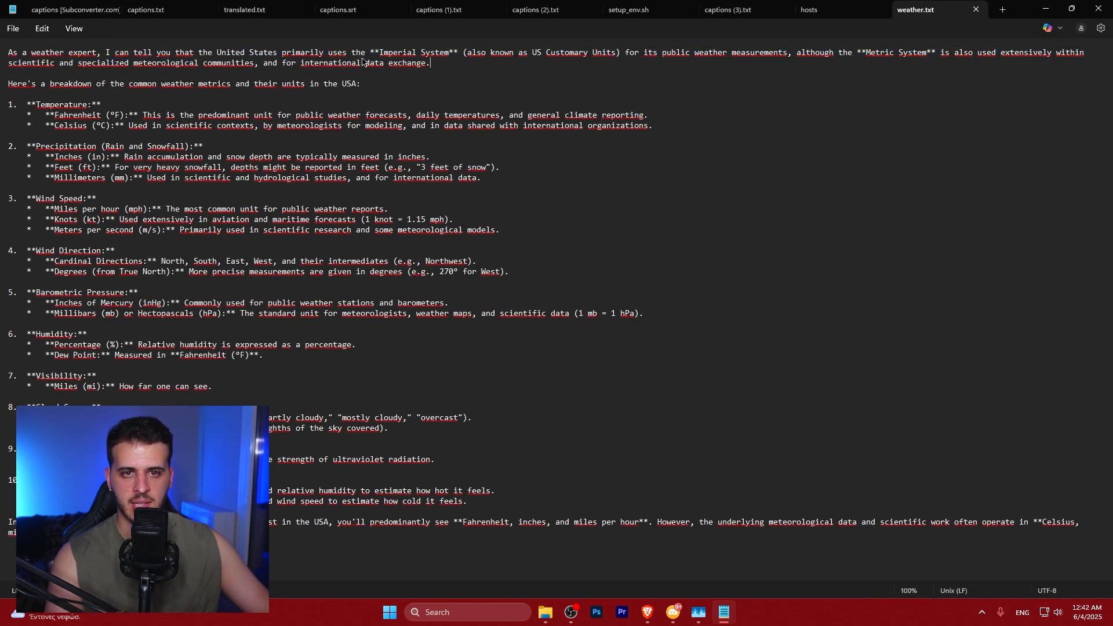
left_click_drag(283, 56, 504, 68)
left_click(493, 68)
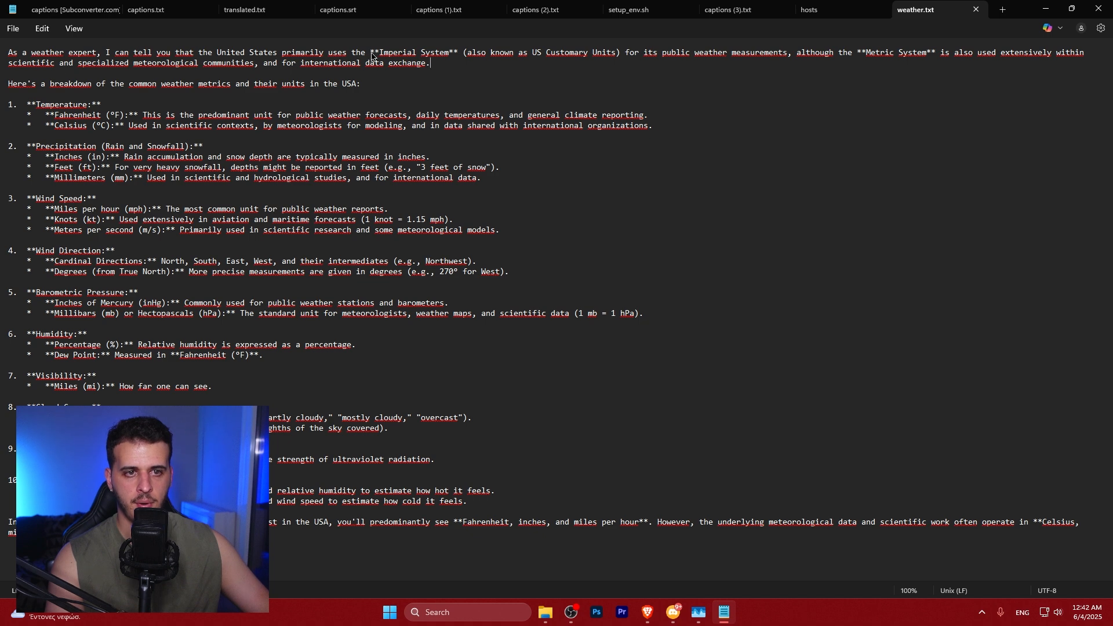
left_click_drag(371, 55, 440, 55)
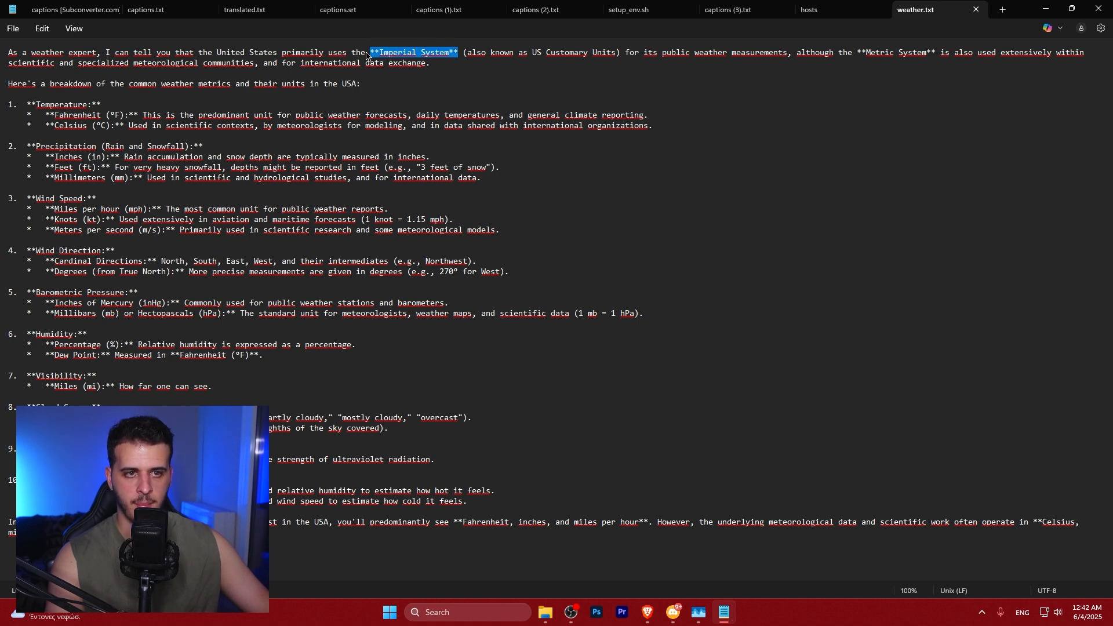
left_click_drag(371, 56, 375, 56)
left_click(454, 68, "shift")
left_click(431, 61)
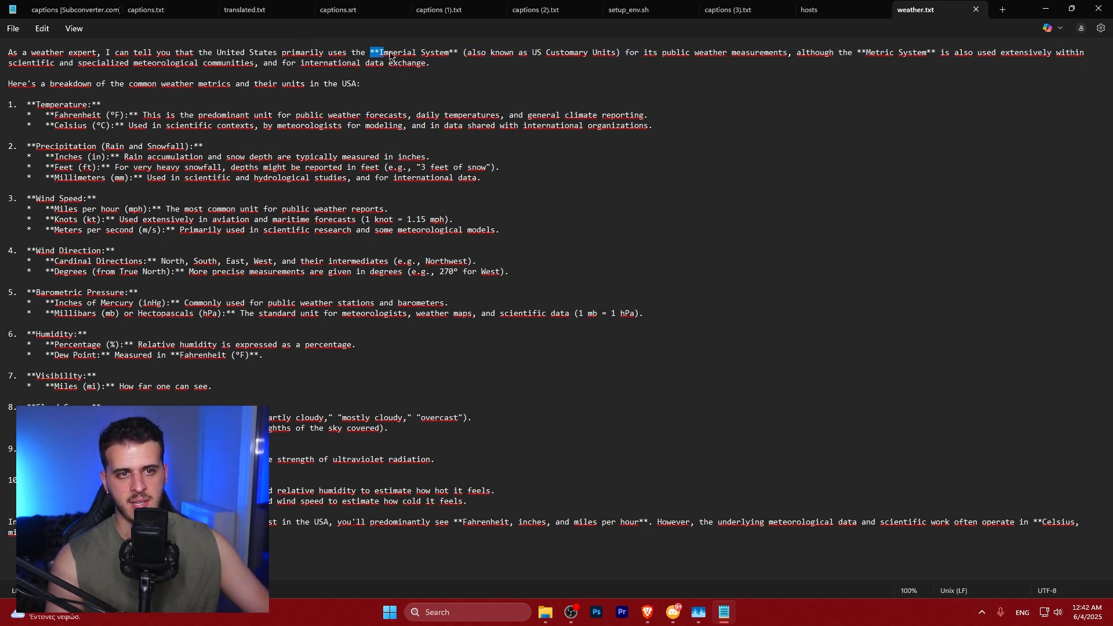
left_click_drag(380, 55, 461, 60)
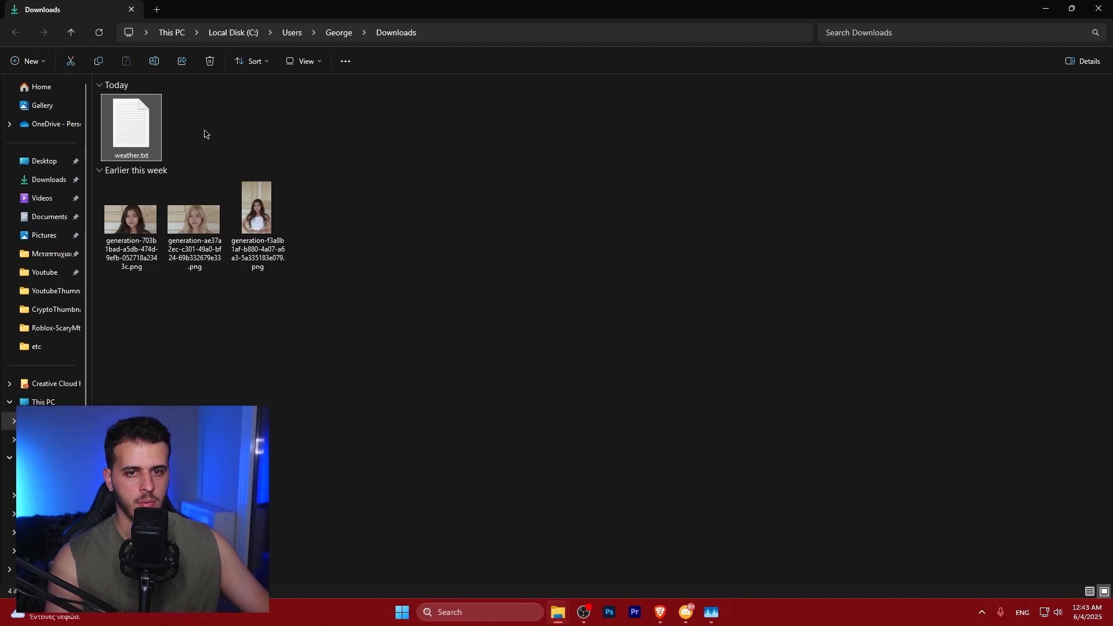
Rename the file to weather.md and accept the extension change
right_click(143, 142)
left_click(229, 156)
left_click(152, 157)
key("BackSpace")
key("BackSpace")
key("BackSpace")
type("md")
key("Return")
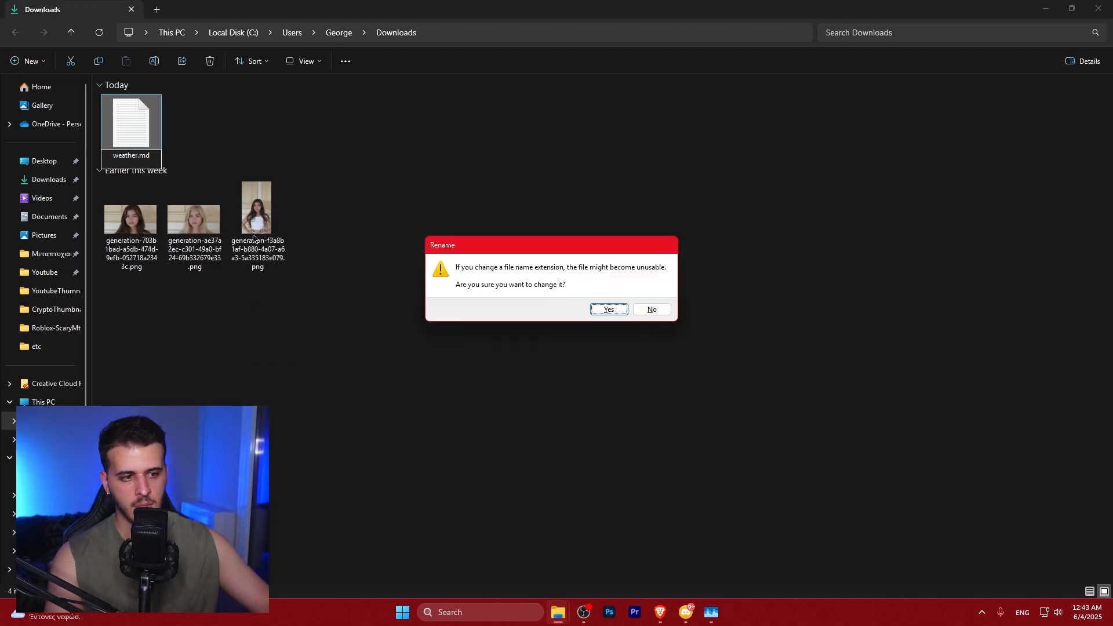
left_click(613, 310)
Open weather.md once in Visual Studio Code and show its Markdown preview
key("Return")
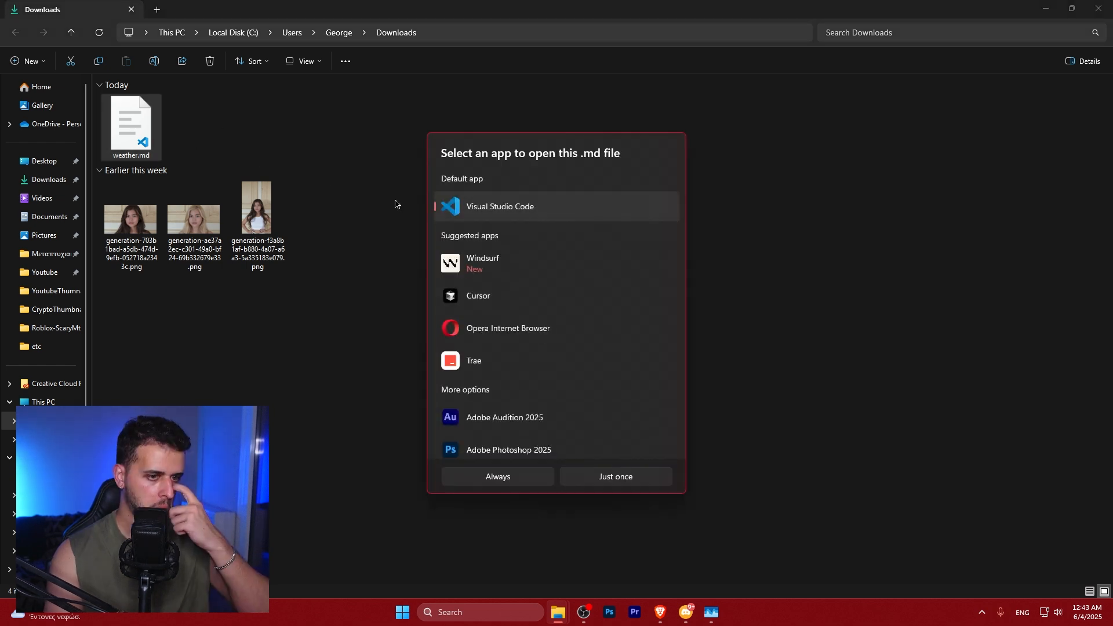
left_click(611, 480)
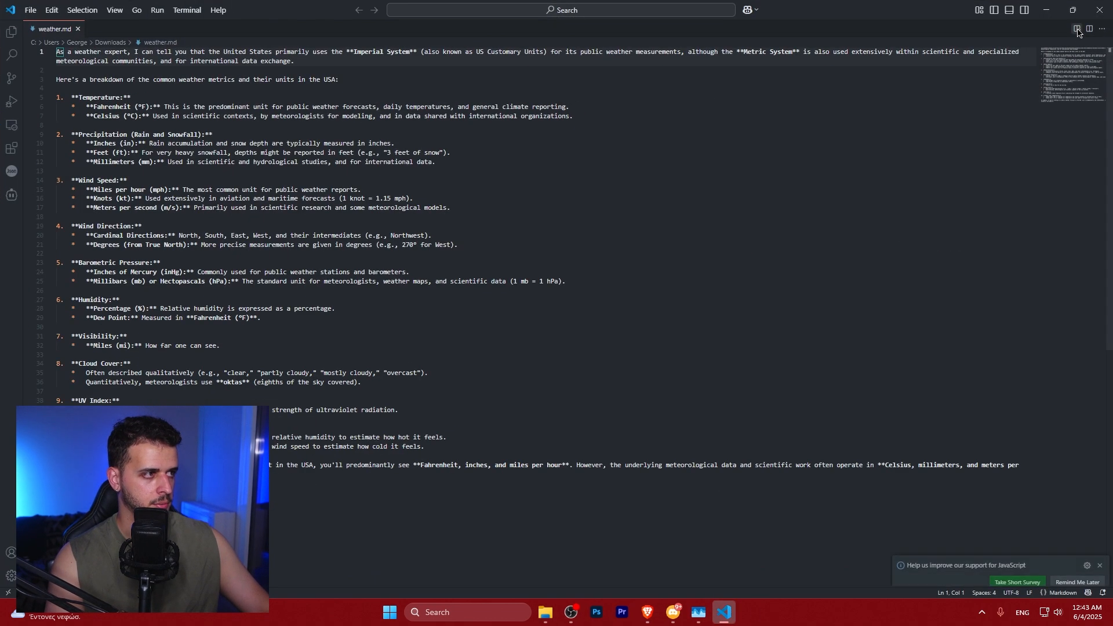
key("ctrl+k")
key("v")
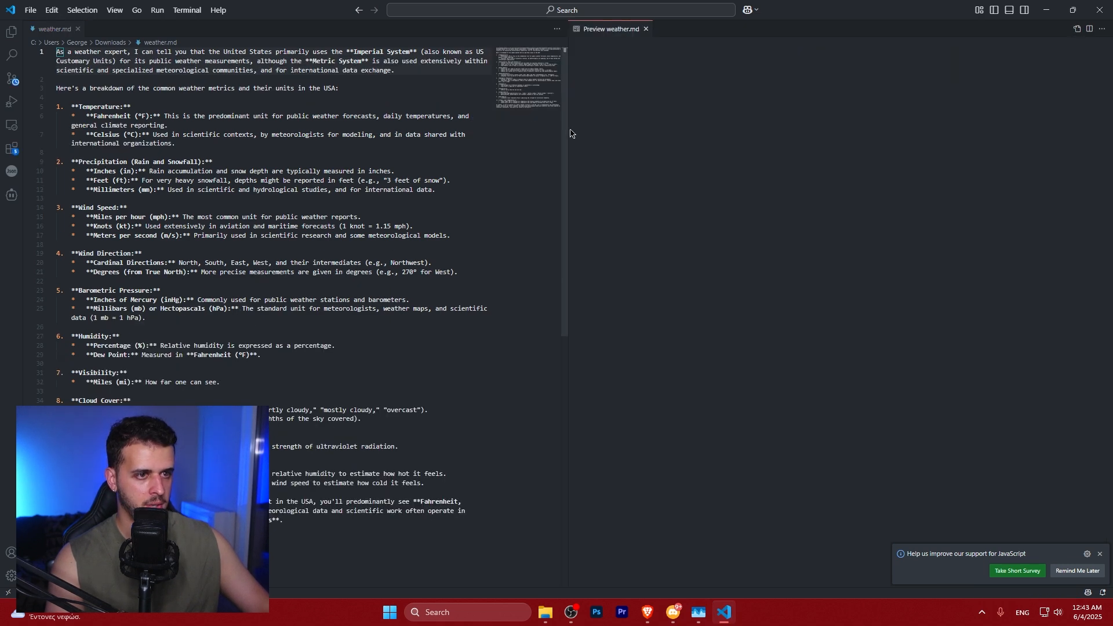
Enlarge and zoom the Markdown preview to read the formatted weather breakdown
left_click_drag(570, 133, 174, 170)
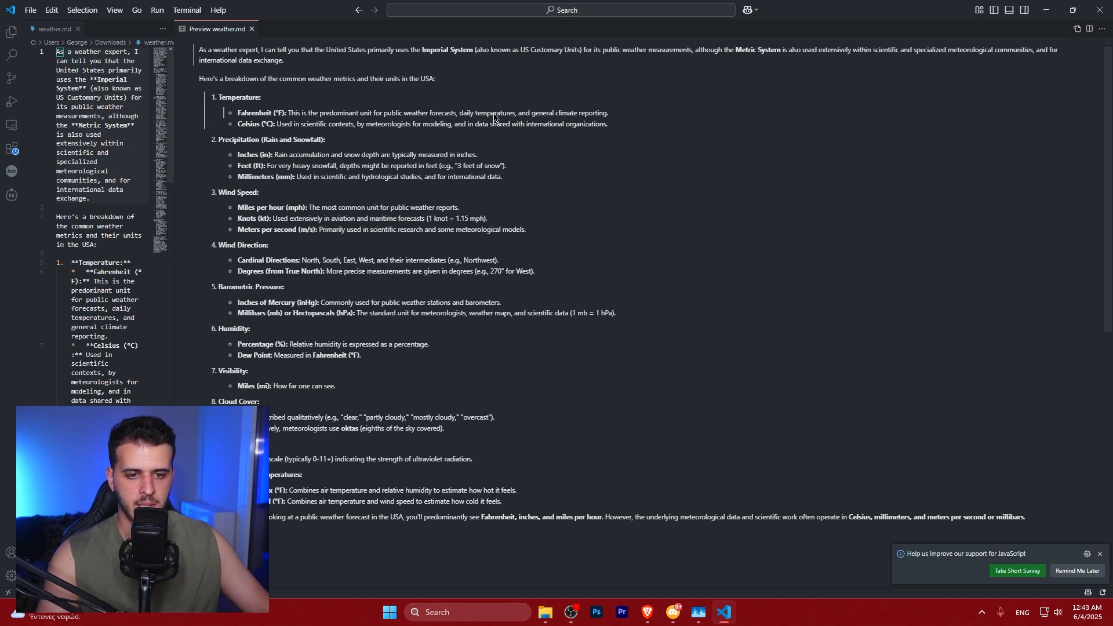
key("ctrl+equal")
key("ctrl+equal")
key("ctrl+equal")
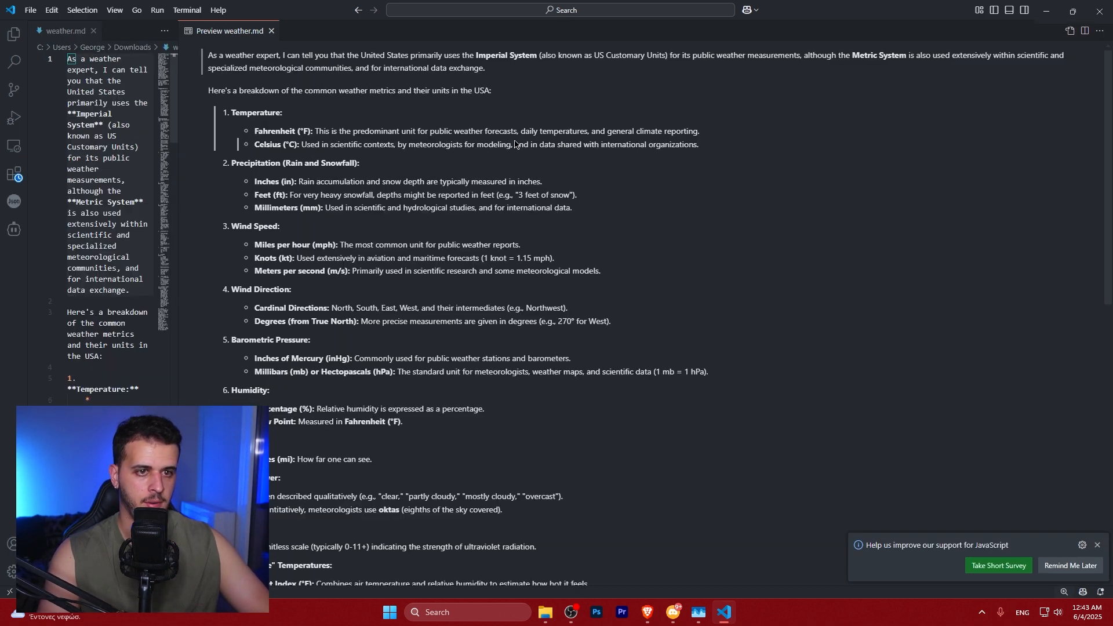
left_click(1090, 522)
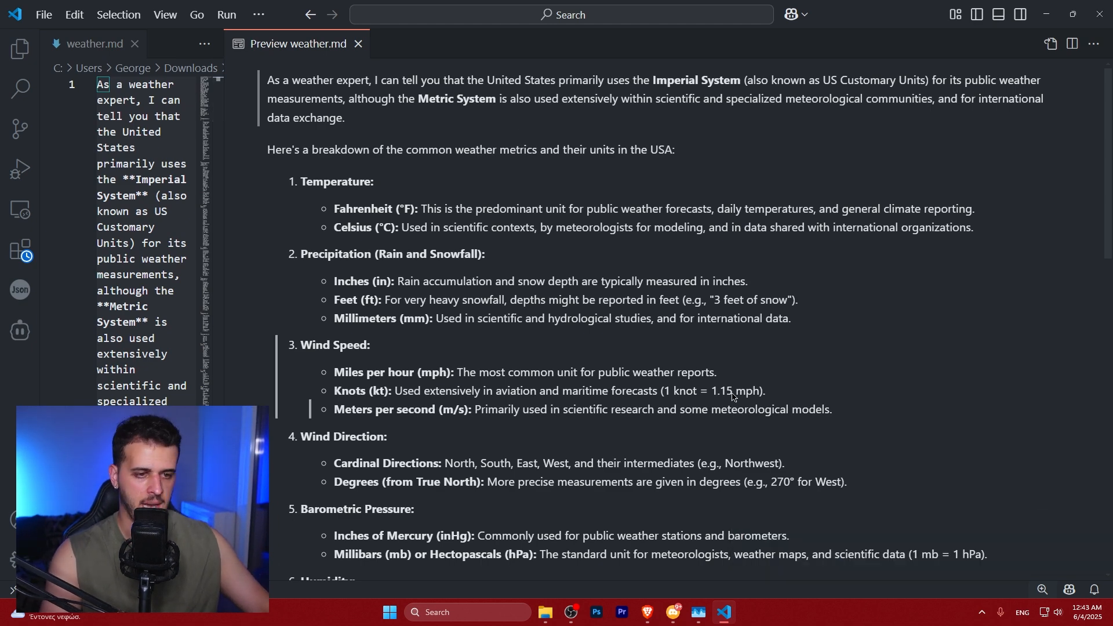
left_click_drag(275, 148, 700, 153)
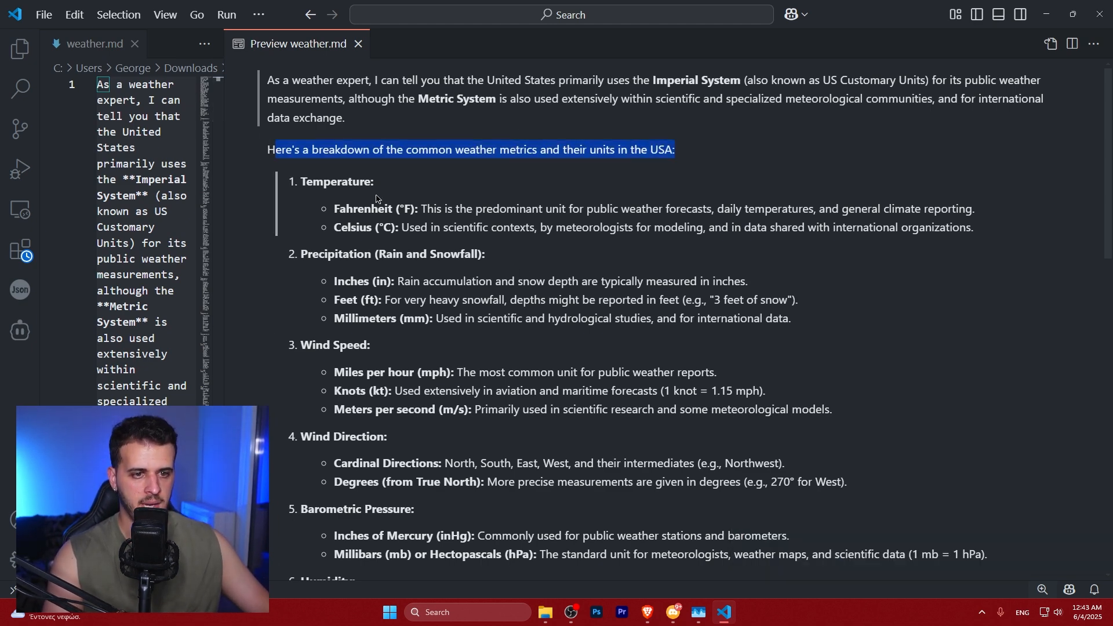
left_click(342, 205)
scroll(522, 275, "down", 10)
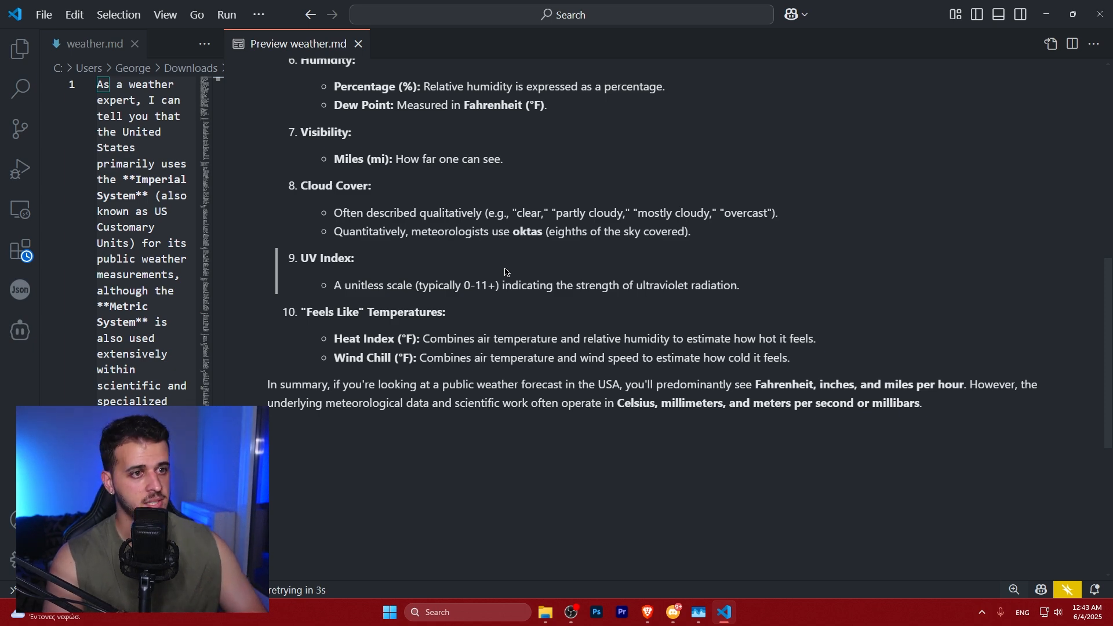
Close the code editor and file explorer and return to the n8n workflow canvas
left_click(1107, 6)
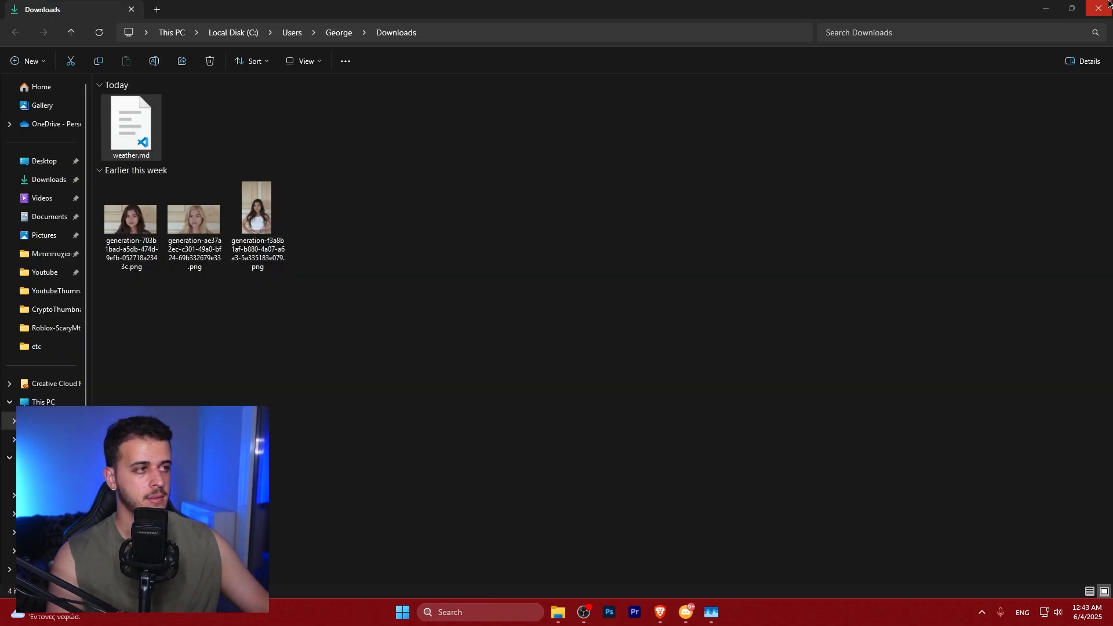
left_click(1106, 6)
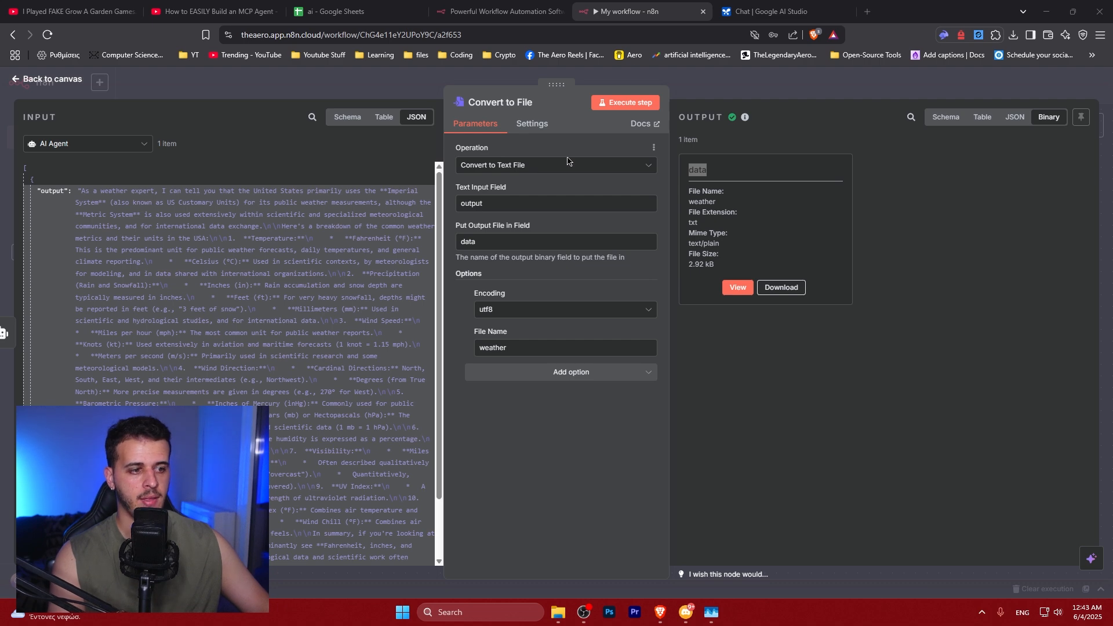
left_click(78, 85)
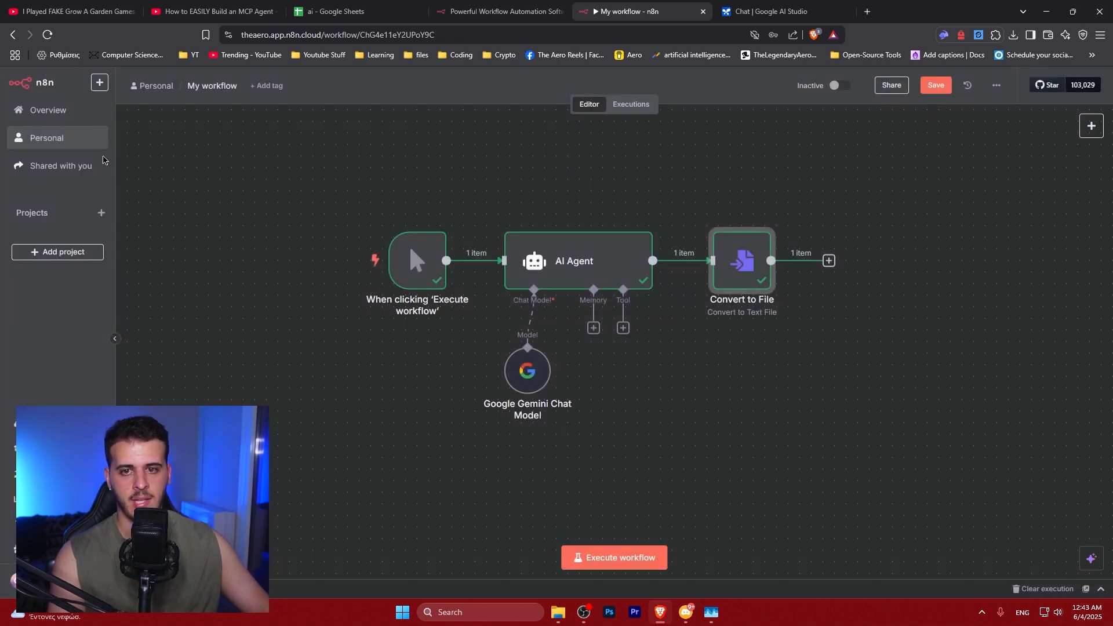
Execute the entire workflow from the canvas
left_click_drag(321, 166, 877, 445)
left_click_drag(301, 199, 934, 450)
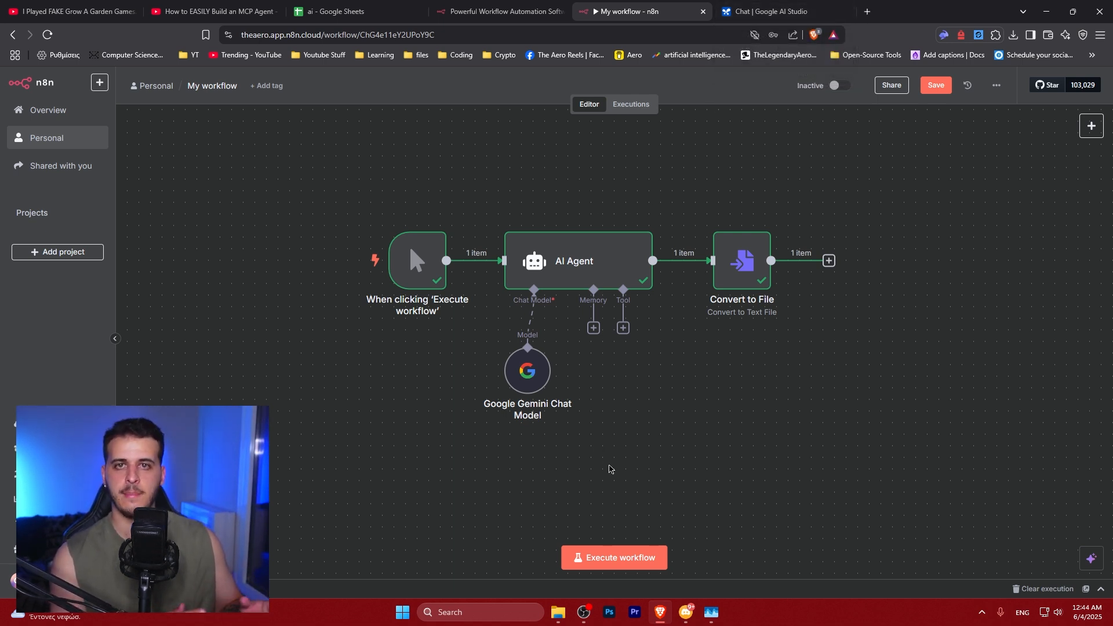
left_click(600, 563)
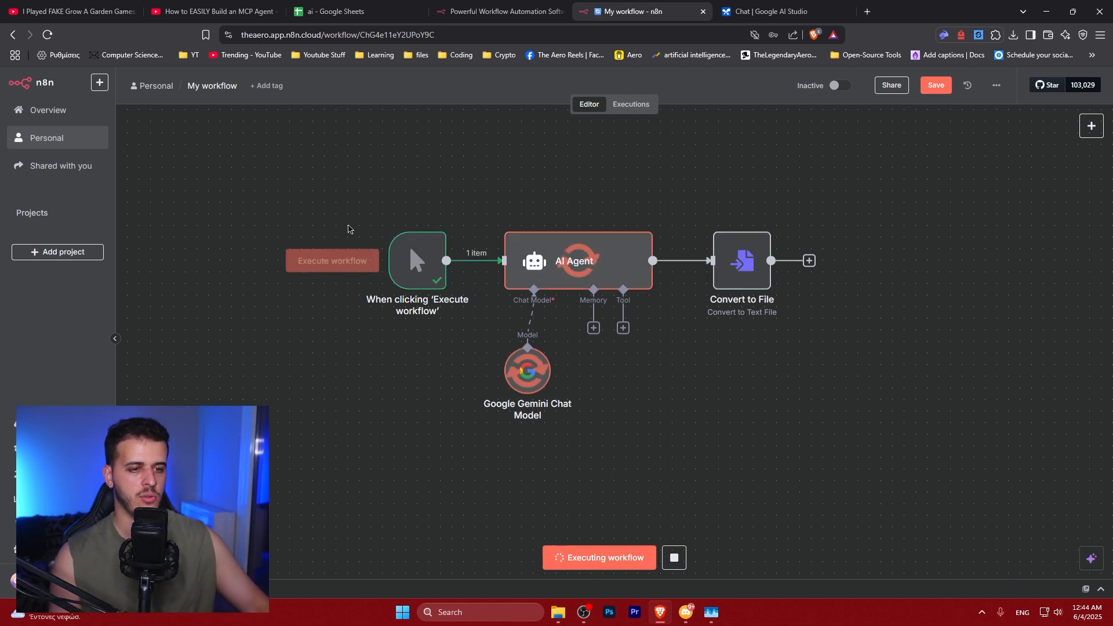
mouse_move(394, 250)
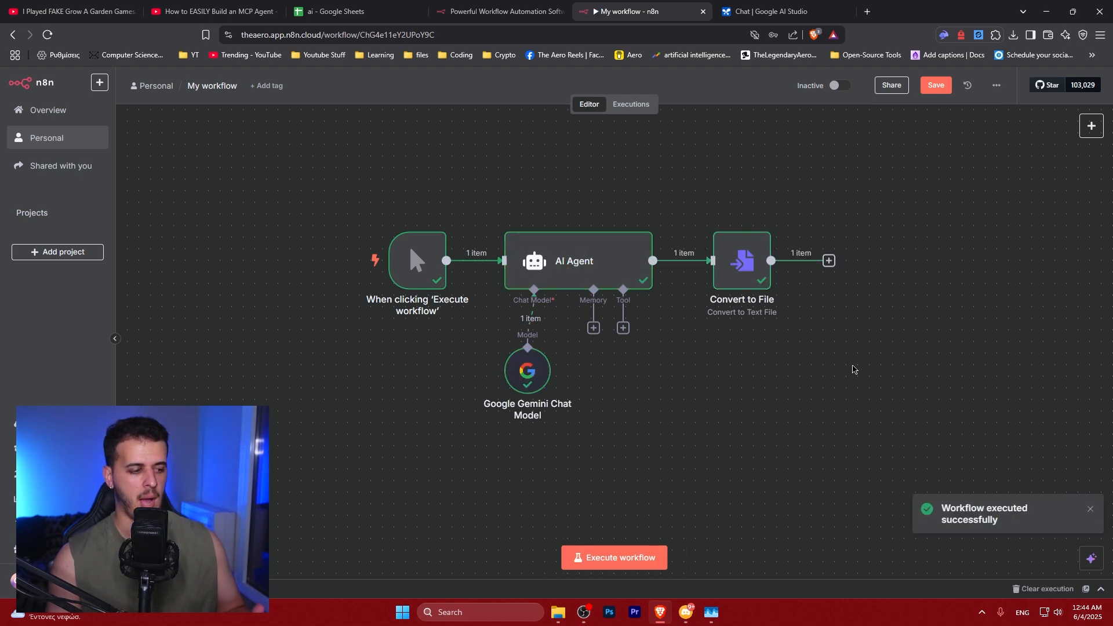
Open the Convert to File node and download the generated weather text file into the Downloads folder
left_click_drag(256, 181, 939, 457)
left_click(939, 457)
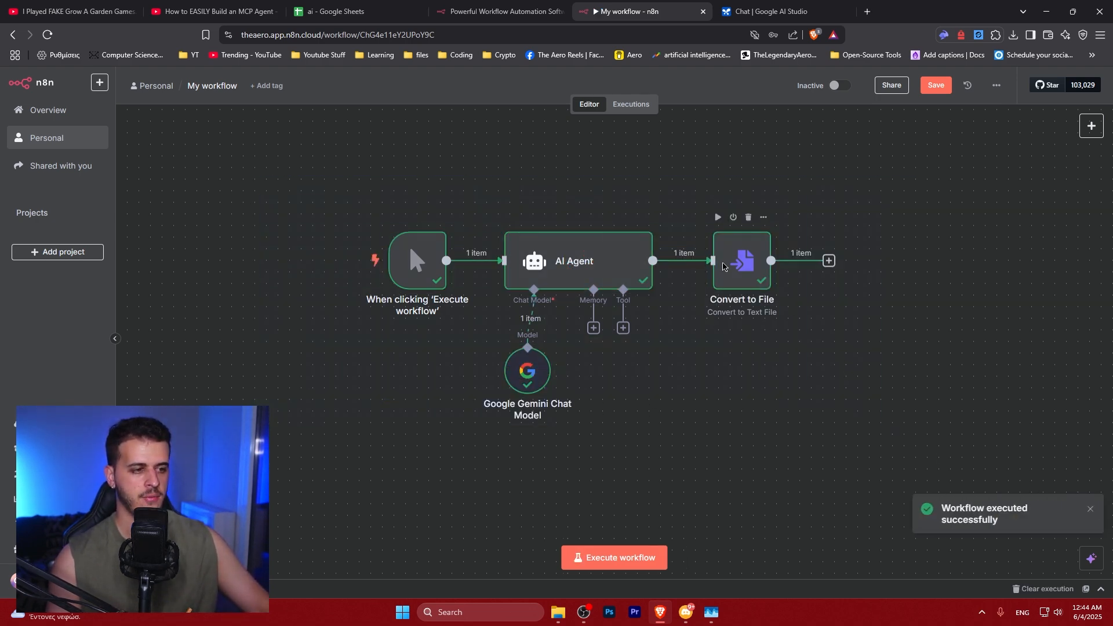
double_click(724, 268)
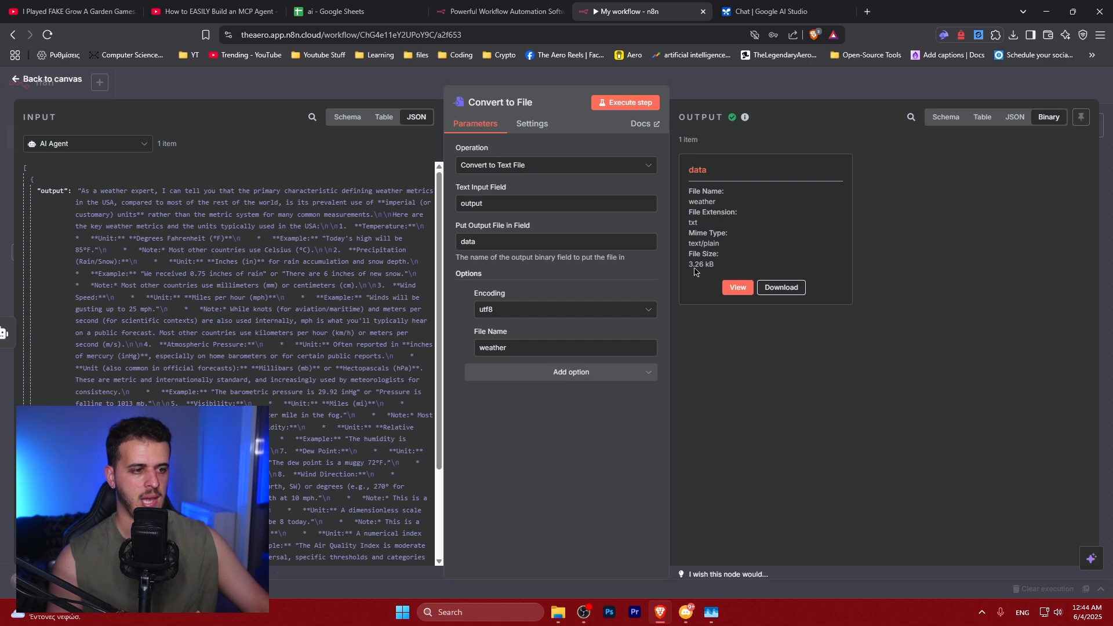
left_click(777, 289)
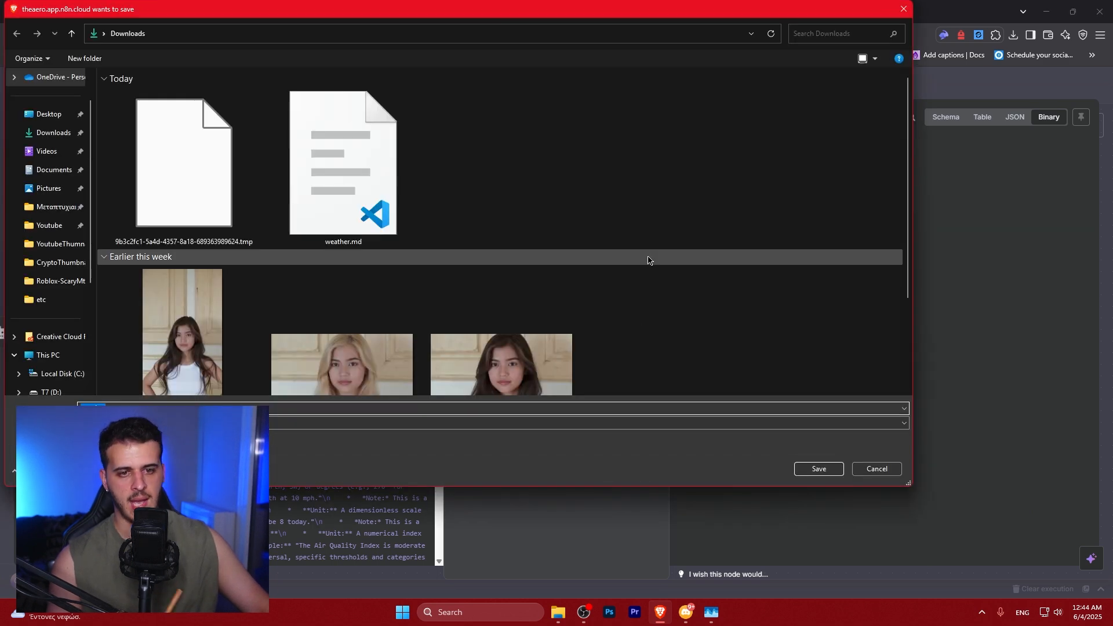
left_click(819, 469)
View the converted file's text contents in the node's output preview, then return to the workflow canvas
left_click(734, 288)
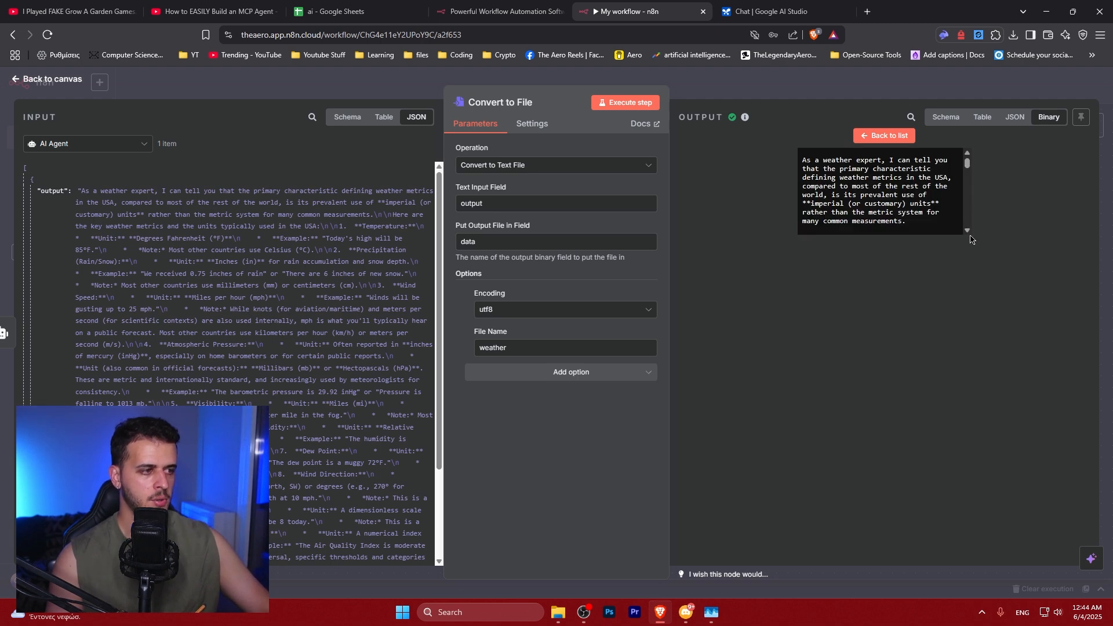
left_click(967, 231)
left_click_drag(970, 169, 970, 246)
left_click_drag(893, 233, 805, 161)
left_click(857, 177)
triple_click(857, 178)
left_click(878, 189)
triple_click(858, 185)
left_click(857, 184)
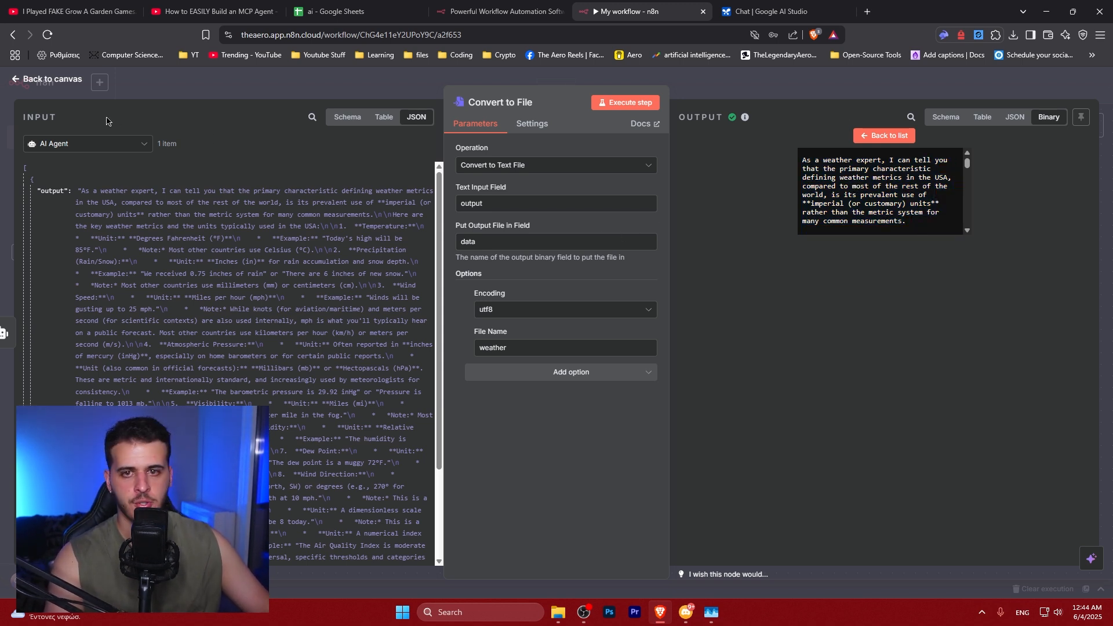
left_click(58, 81)
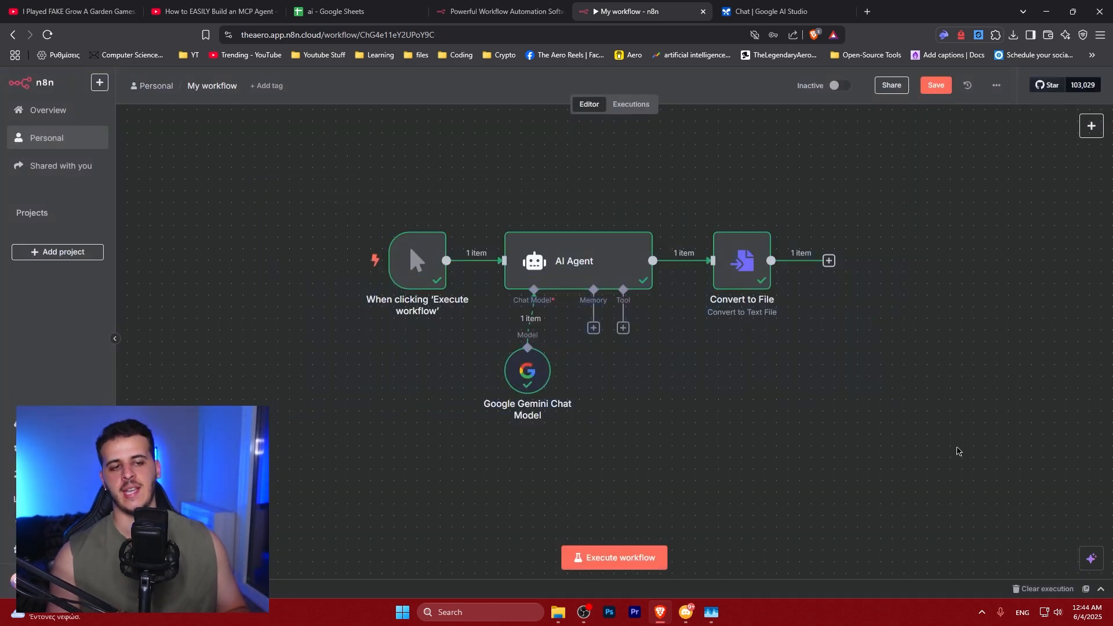
Save the workflow and reopen My workflow from the Overview workflow list
key("ctrl+s")
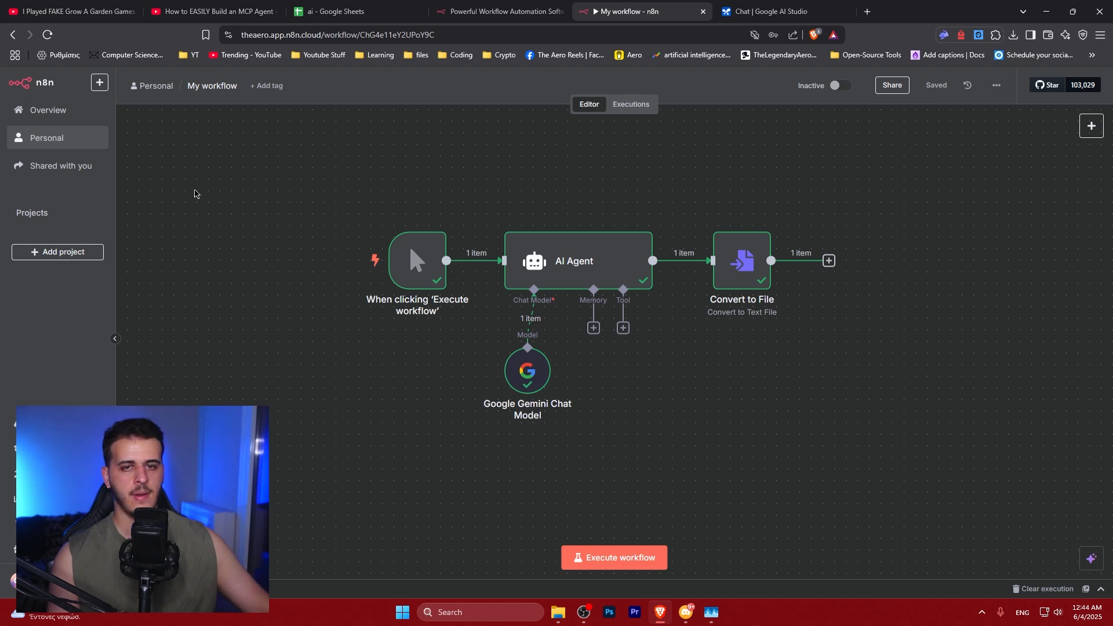
left_click(46, 138)
left_click(50, 112)
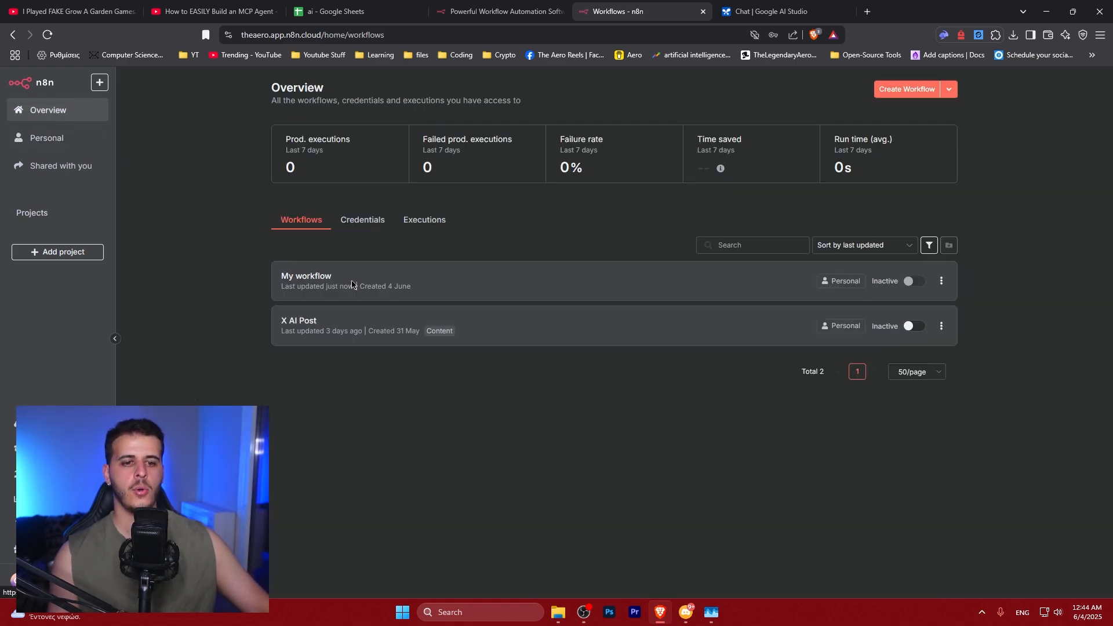
left_click(305, 278)
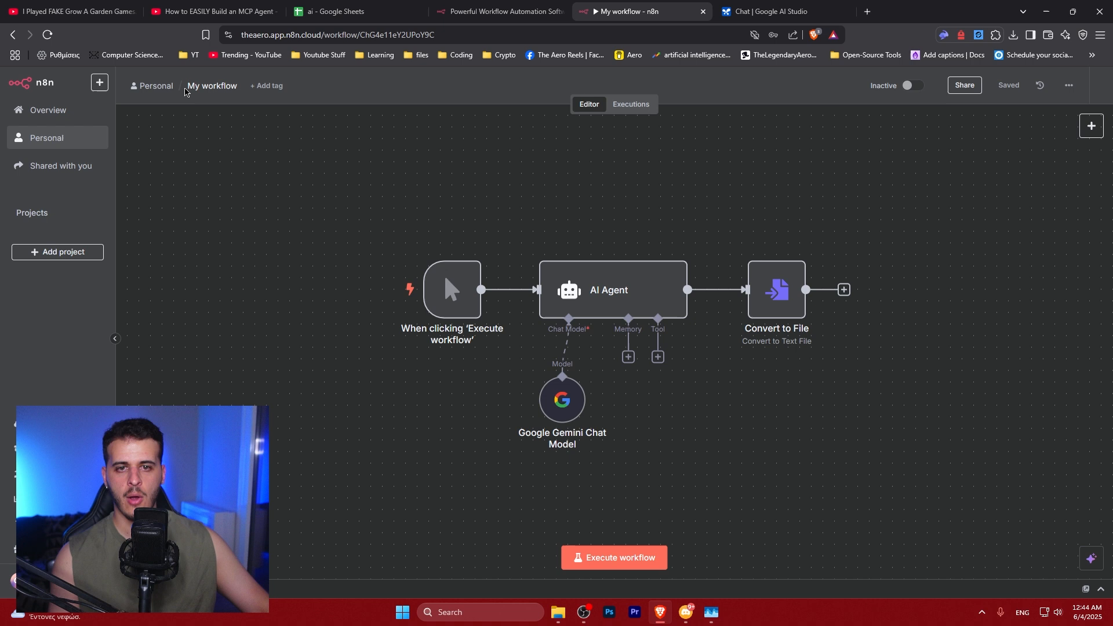
Rename the workflow to Weather Agent Explainer
left_click(207, 87)
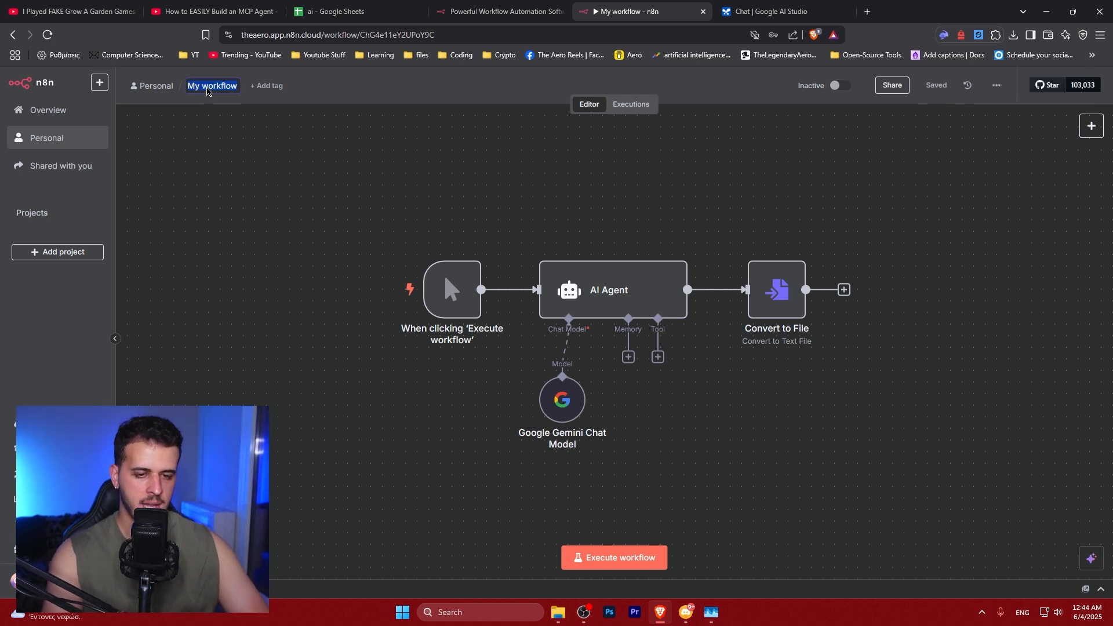
type("Weather Agent")
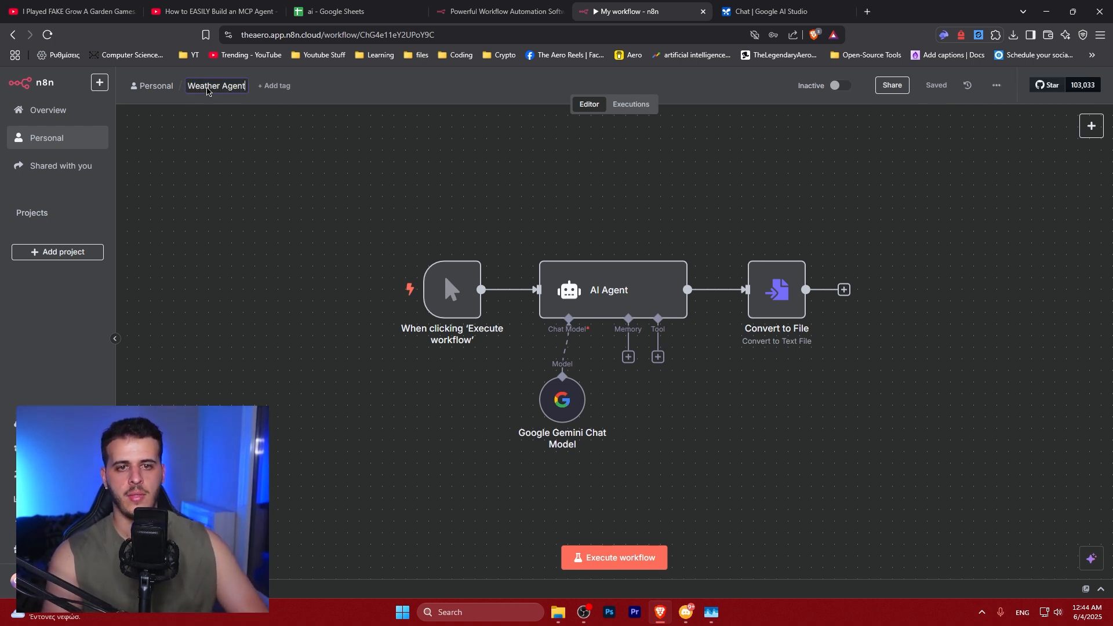
type(" Explainer")
key("Return")
left_click(300, 85)
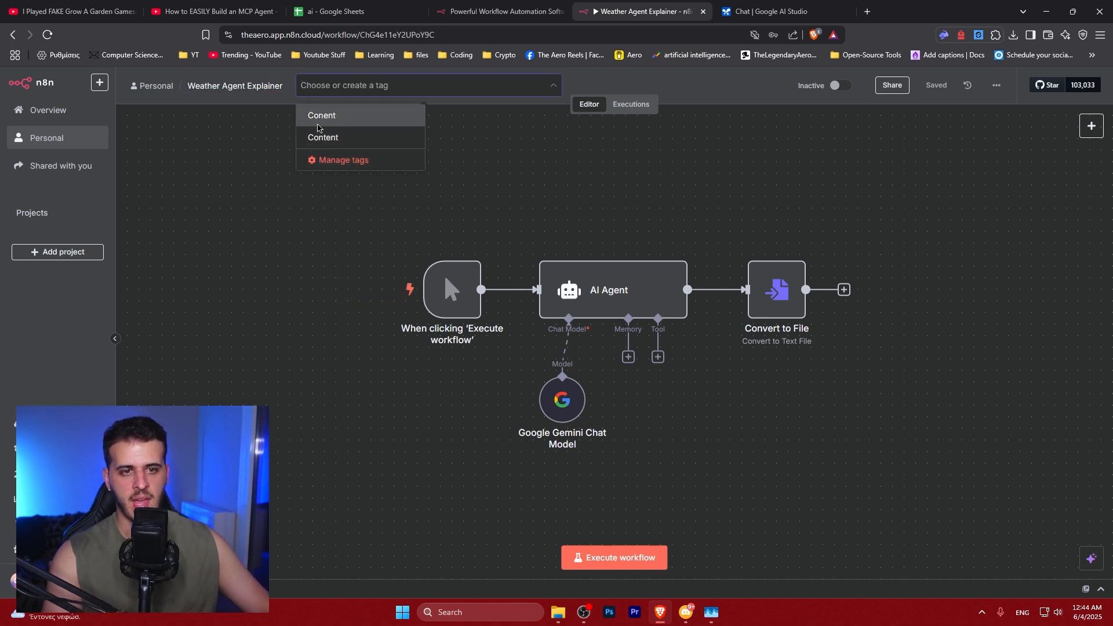
left_click(229, 212)
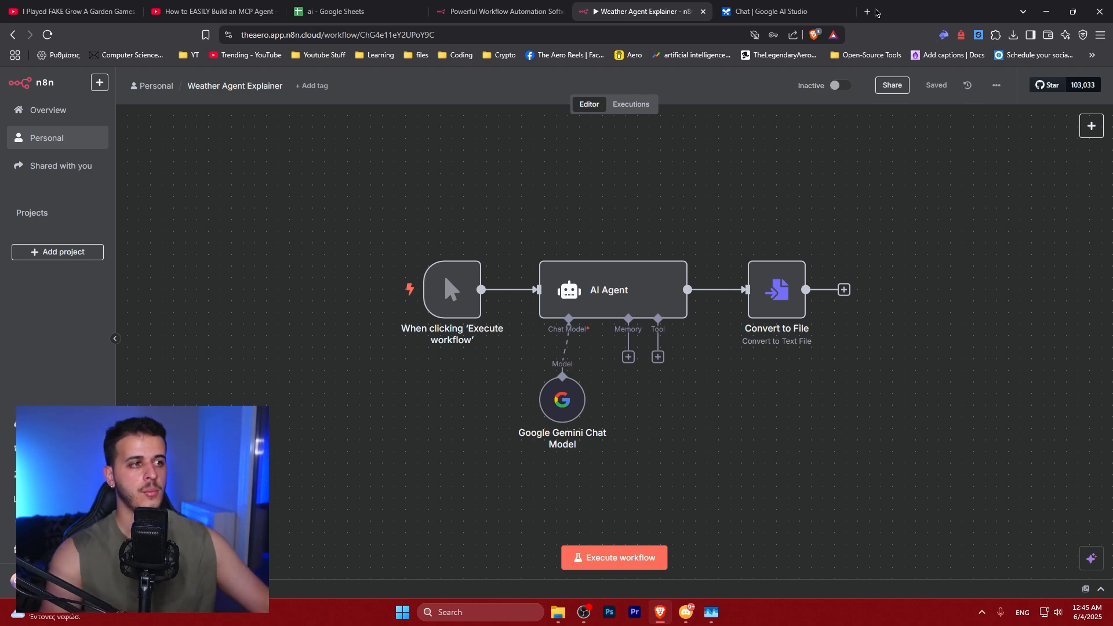
Open a new browser tab and go to the aerouniversity.store/aicourse page
left_click(867, 11)
type("aicou")
key("Down")
key("Return")
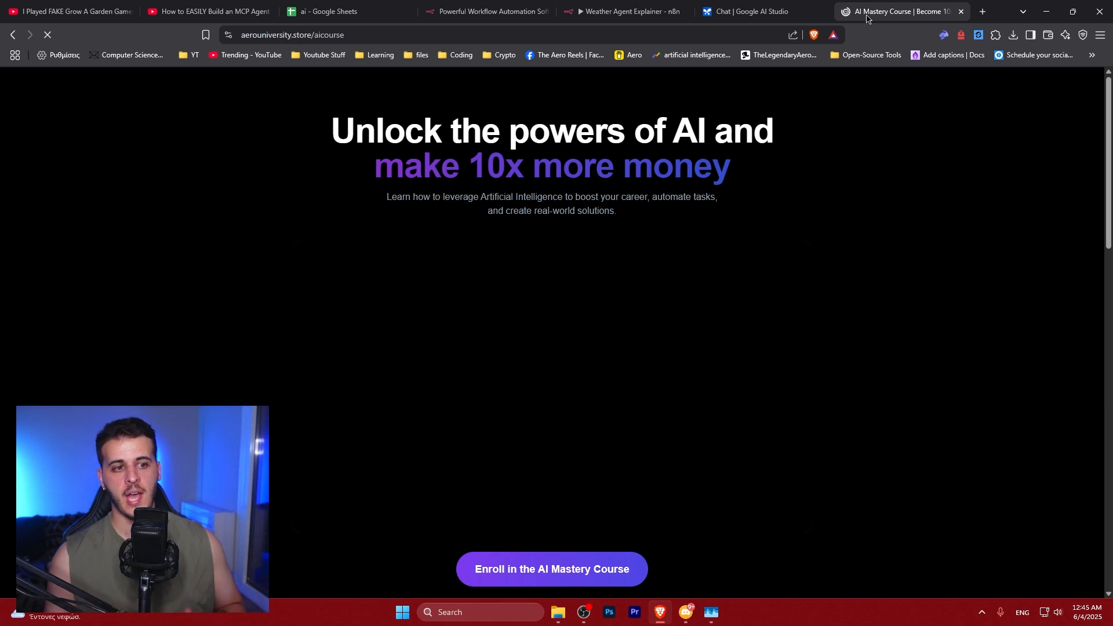